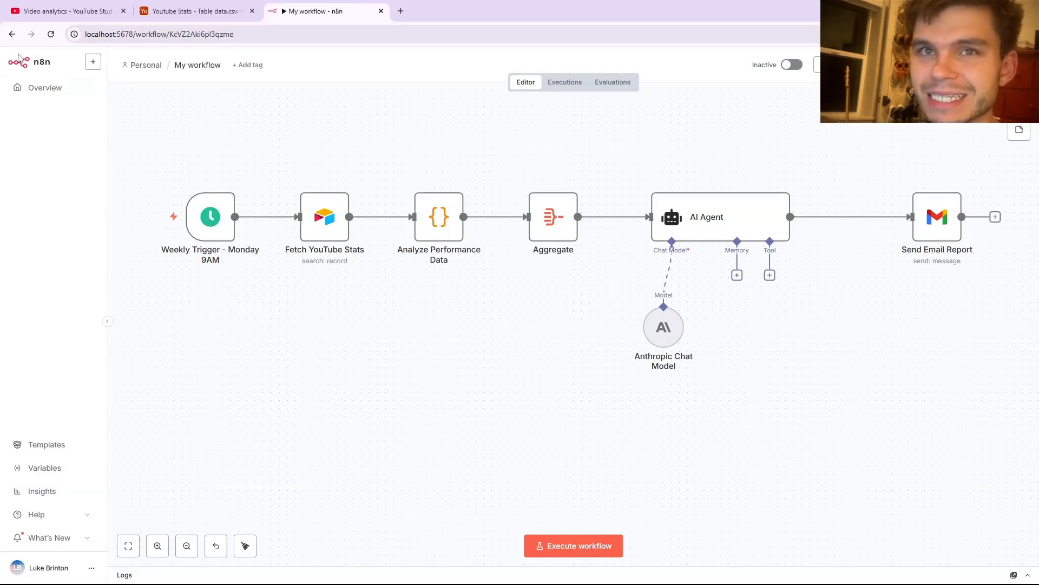
Switch to the YouTube Studio video analytics, review the content table and export the report as a comma-separated values file.
click(43, 4)
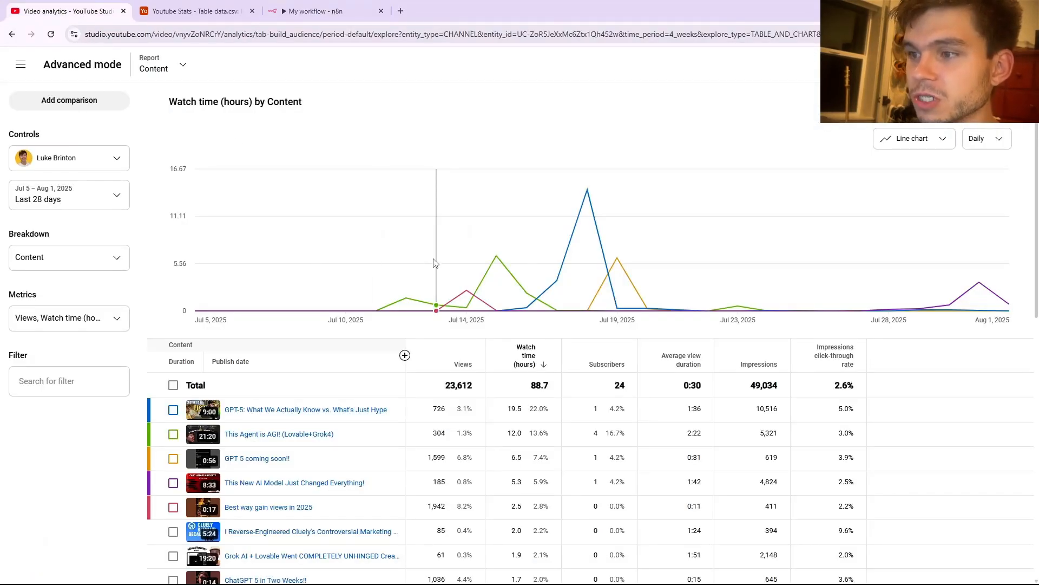
scroll(433, 260, down, 4)
scroll(433, 260, down, 5)
scroll(434, 260, up, 8)
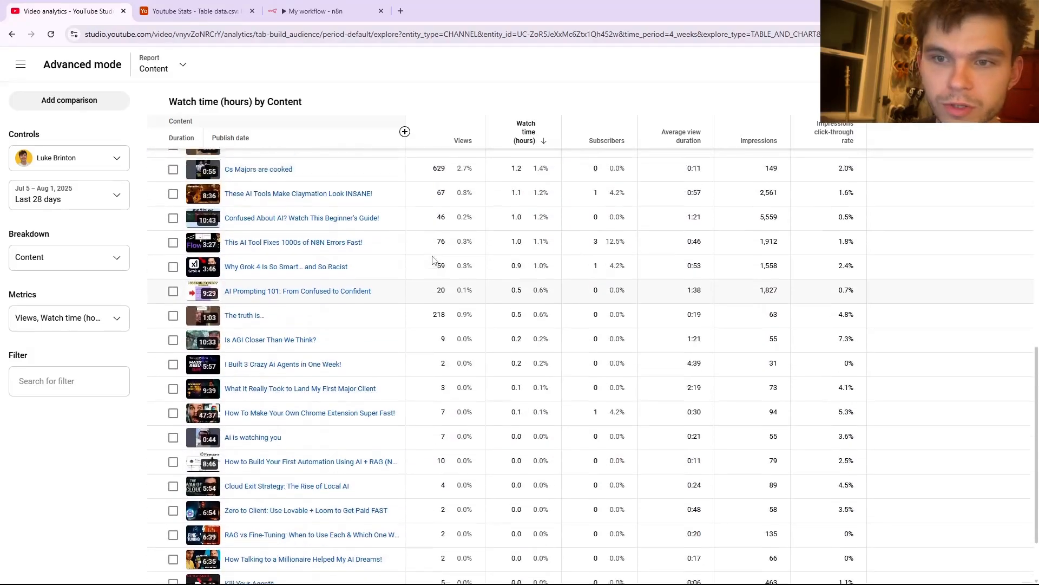
scroll(433, 260, up, 2)
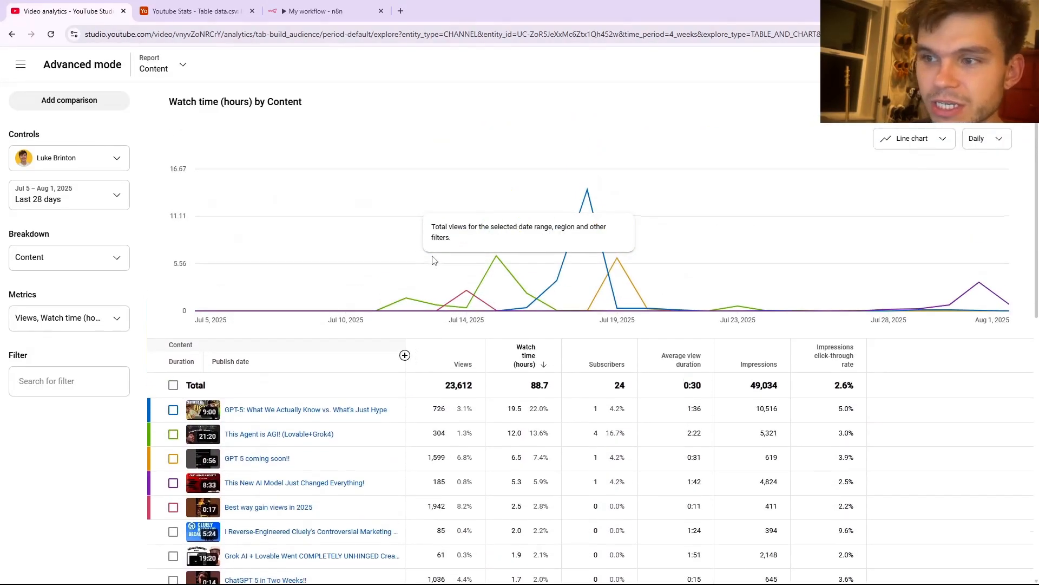
mouse_move(493, 295)
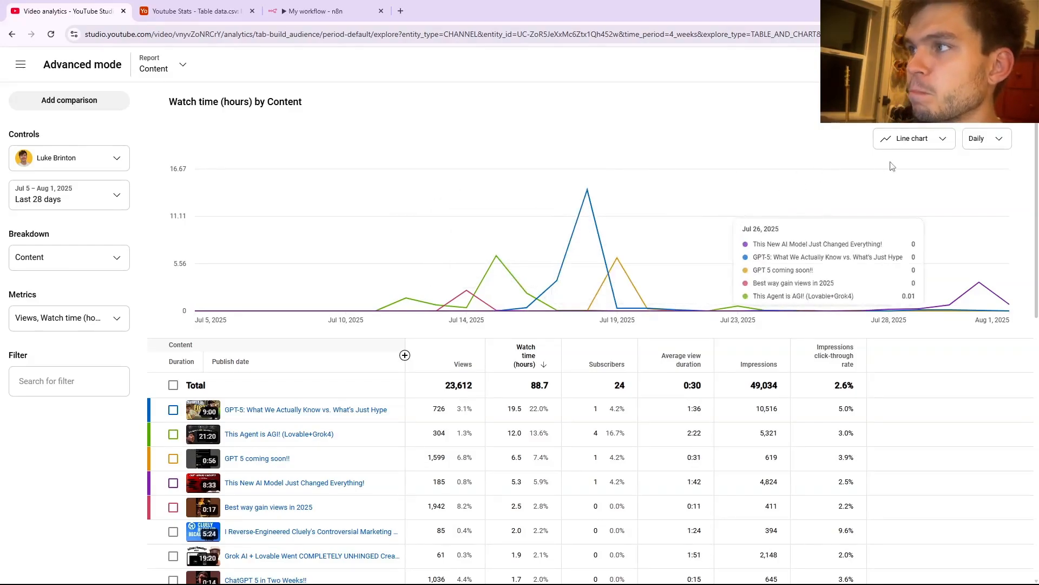
click(999, 106)
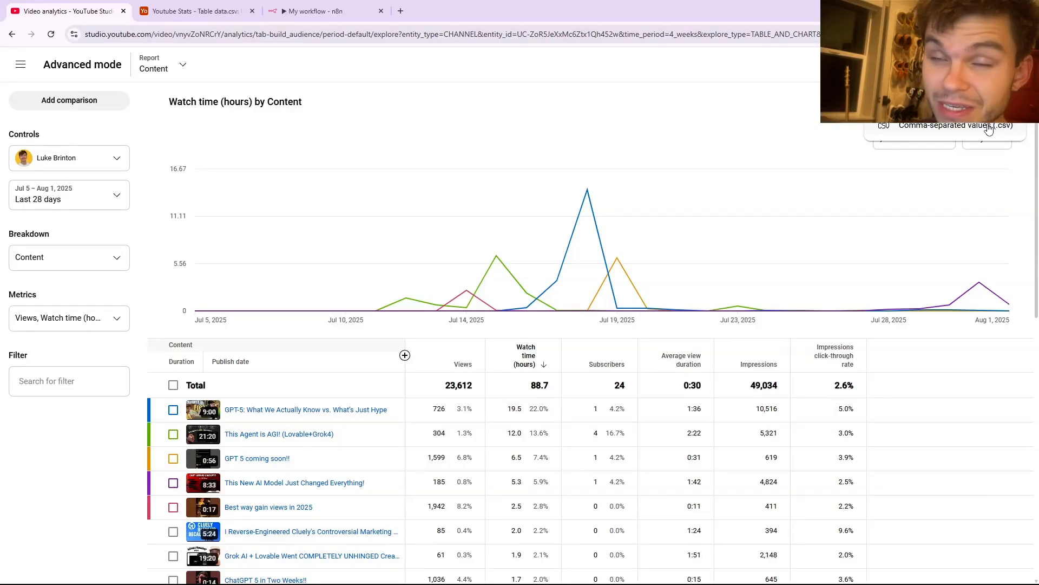
click(948, 130)
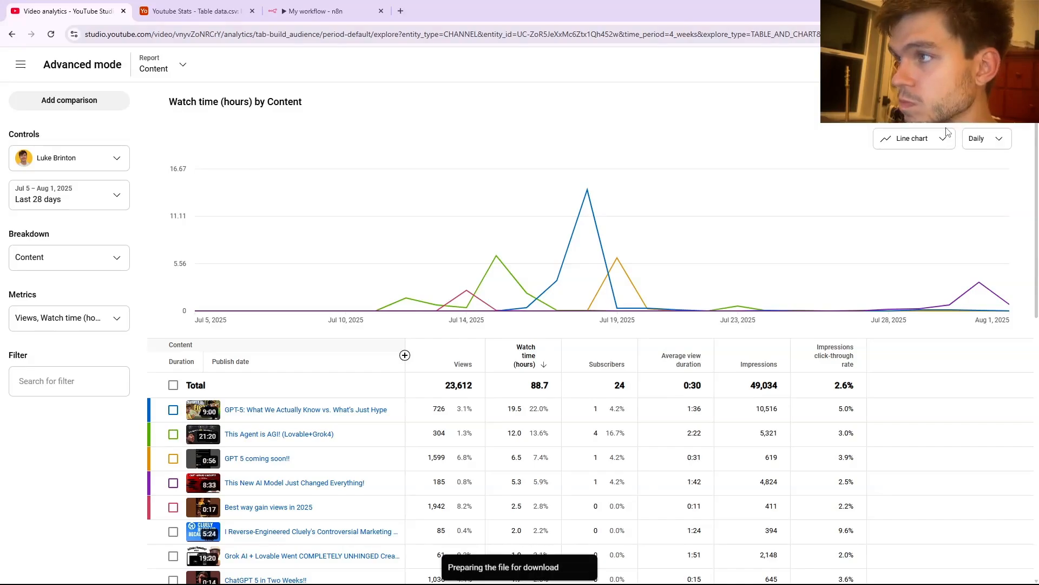
Switch to the Airtable base and upload the Youtube Stats - Table data CSV file from Downloads for import.
click(204, 12)
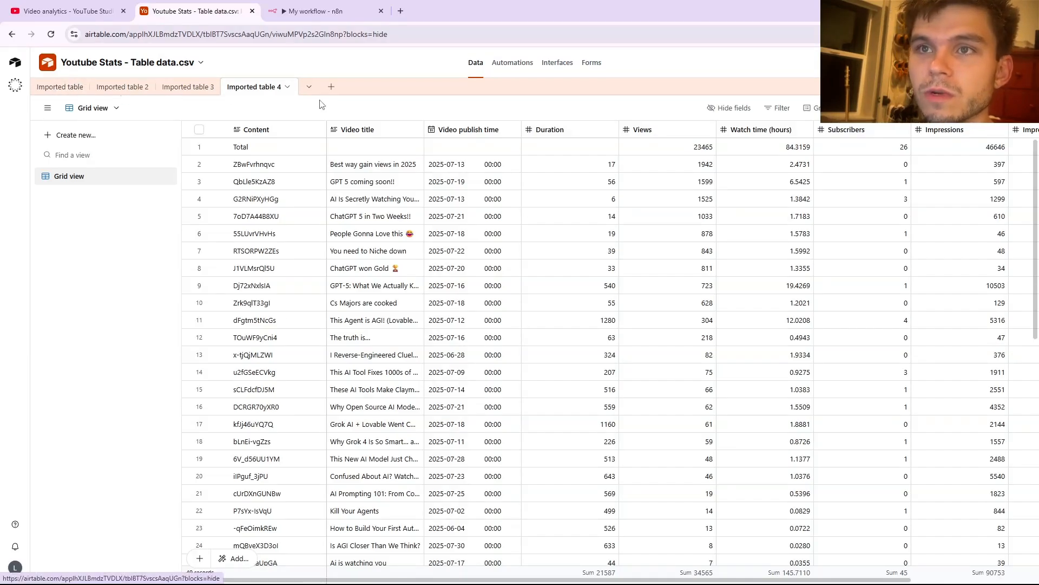
click(332, 88)
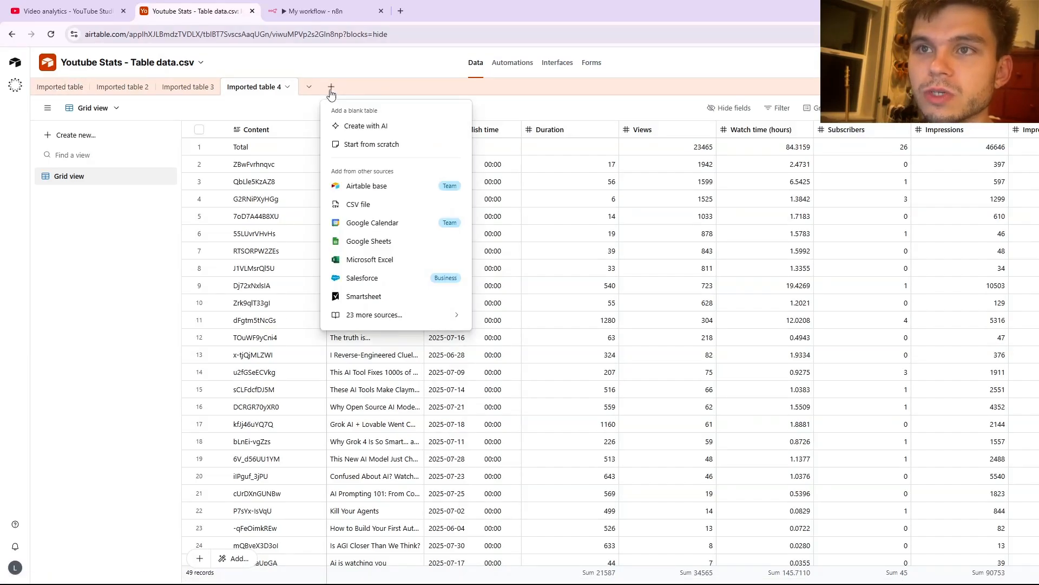
click(372, 203)
click(596, 342)
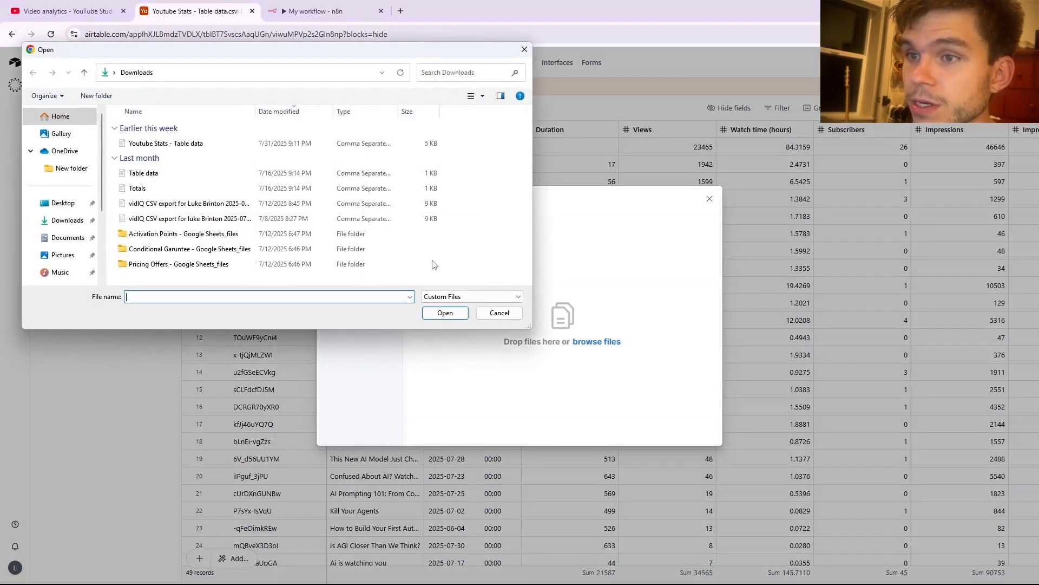
click(173, 143)
click(461, 313)
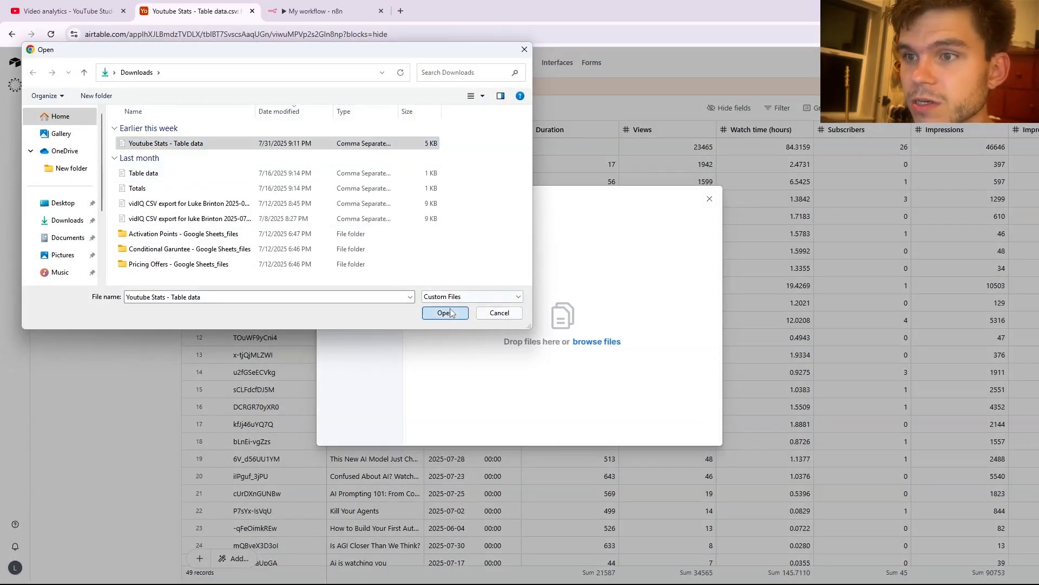
click(672, 428)
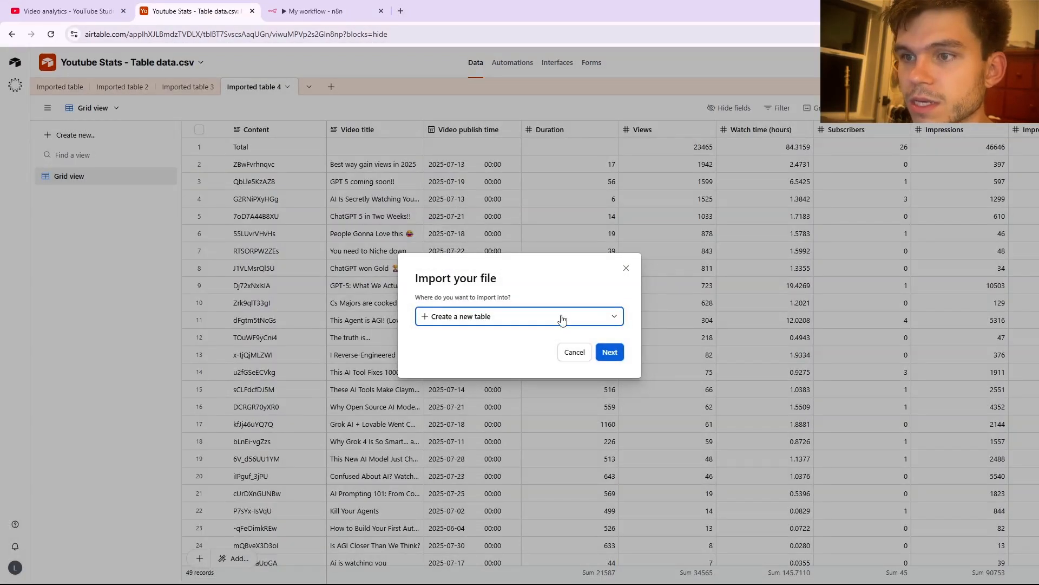
Import the uploaded file's data into a new table in the base.
click(562, 317)
click(512, 358)
click(609, 352)
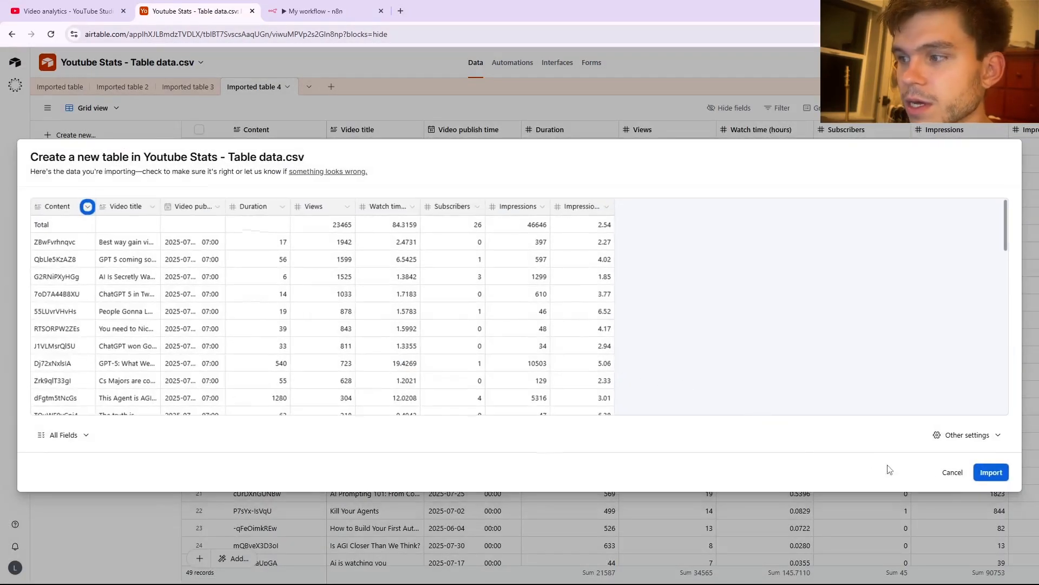
click(991, 471)
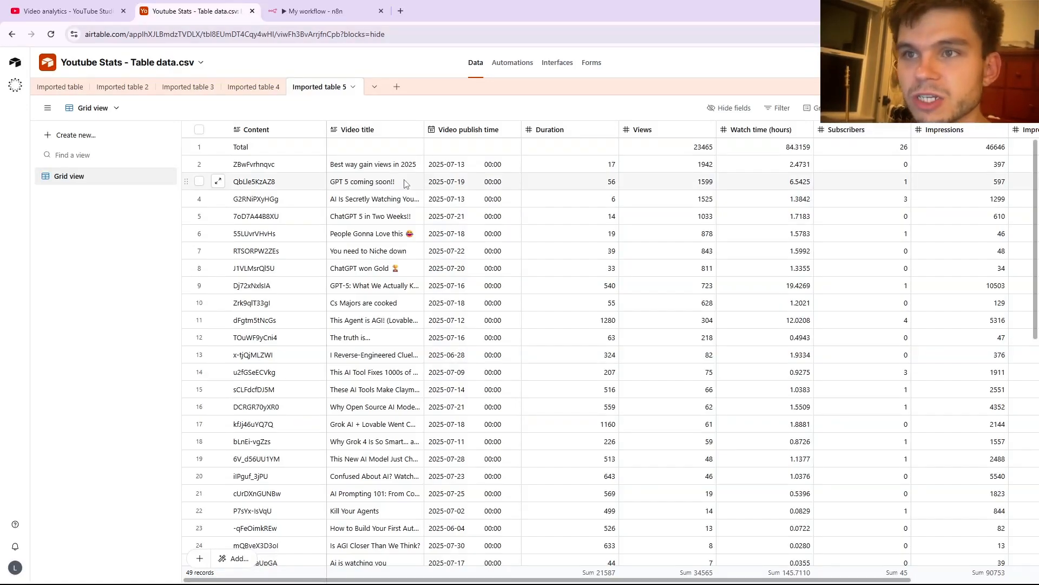
Switch to the n8n workflow, add a manual trigger and place it below the Weekly Trigger - Monday 9AM node.
click(308, 12)
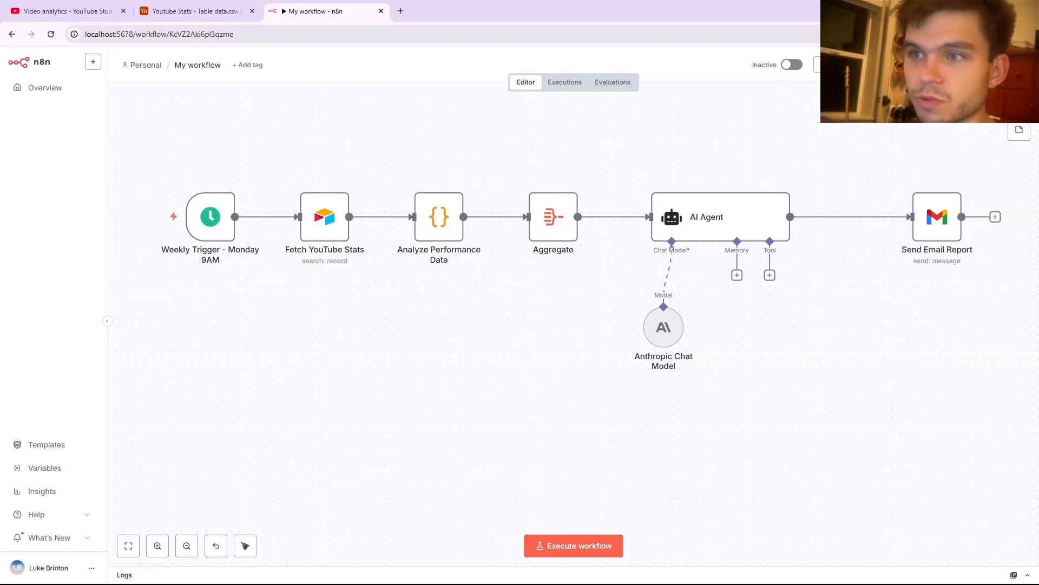
click(1019, 130)
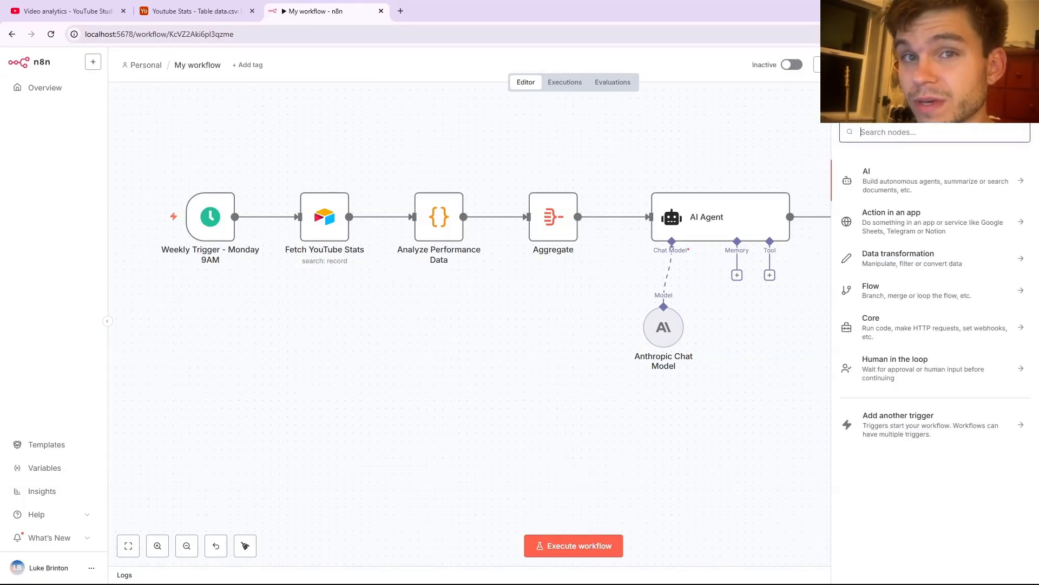
click(898, 426)
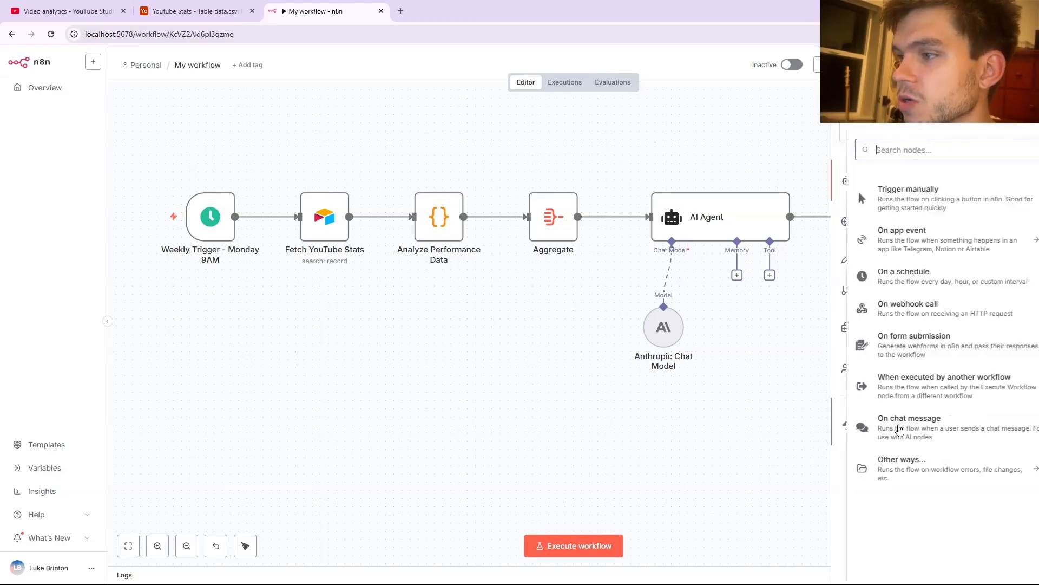
click(847, 101)
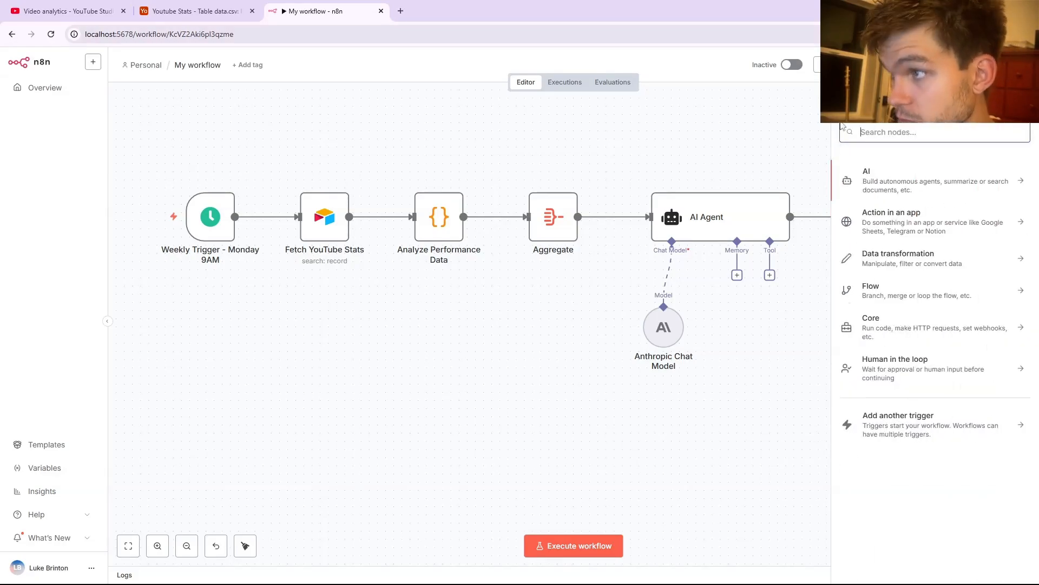
click(903, 426)
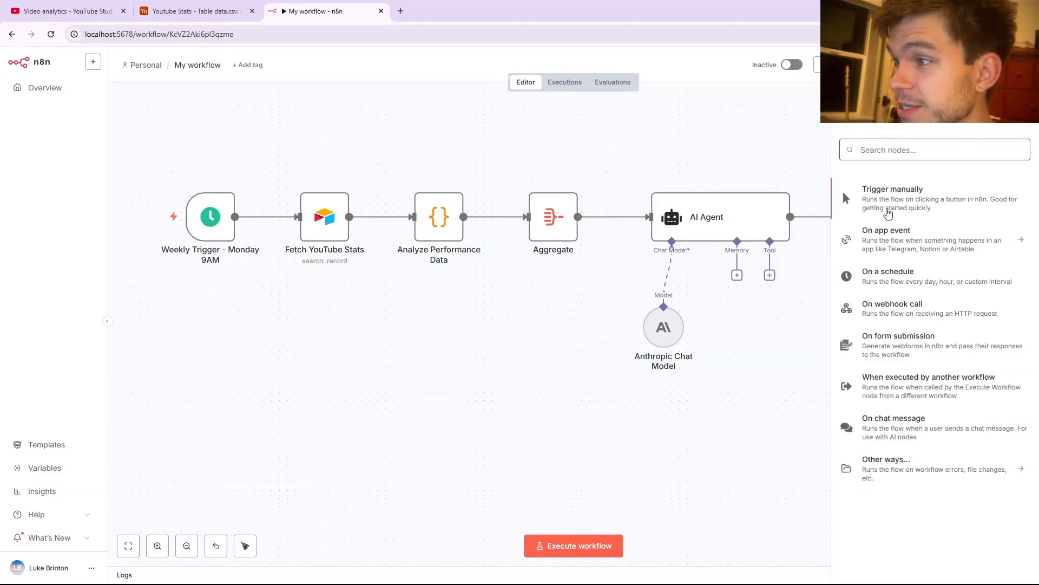
click(891, 199)
drag(489, 488, 203, 358)
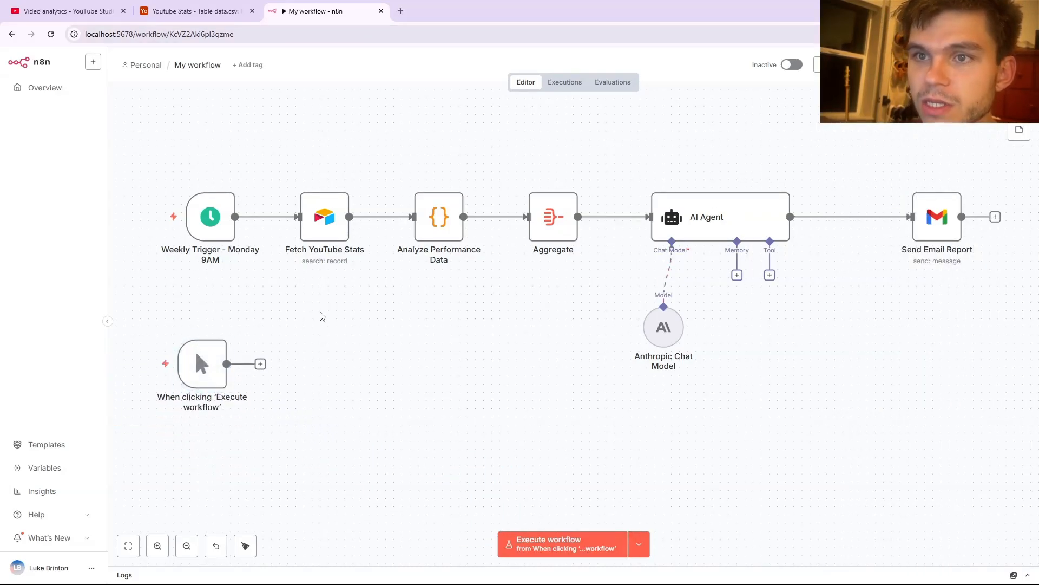
Connect an Airtable Search records node to the manual trigger.
click(261, 364)
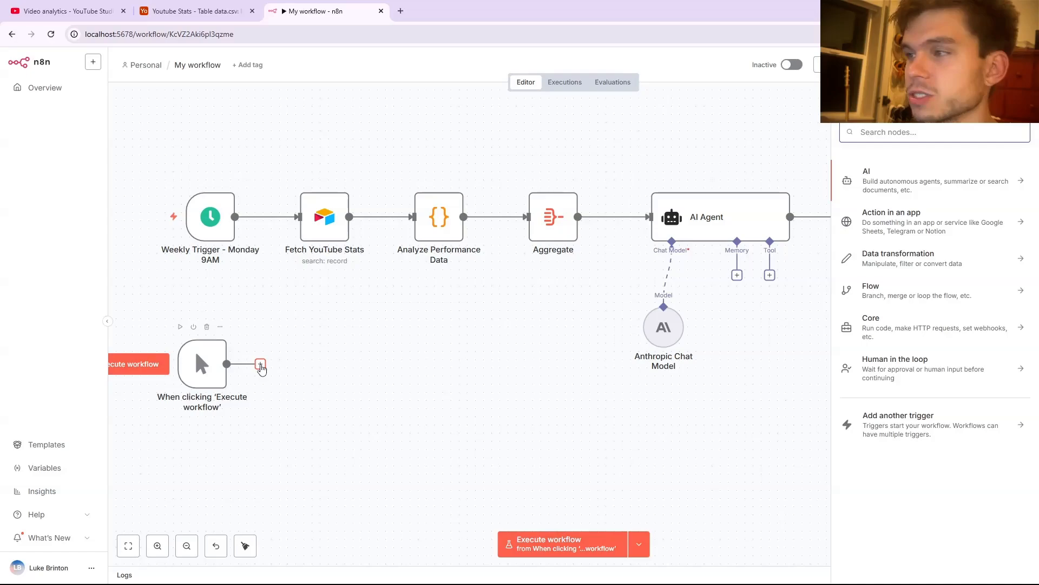
text(air)
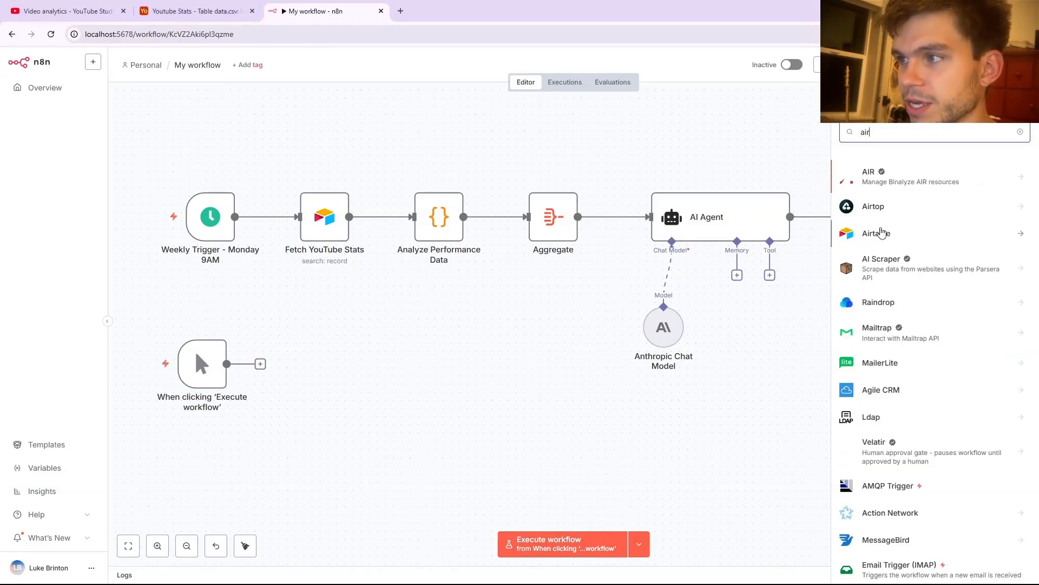
click(888, 233)
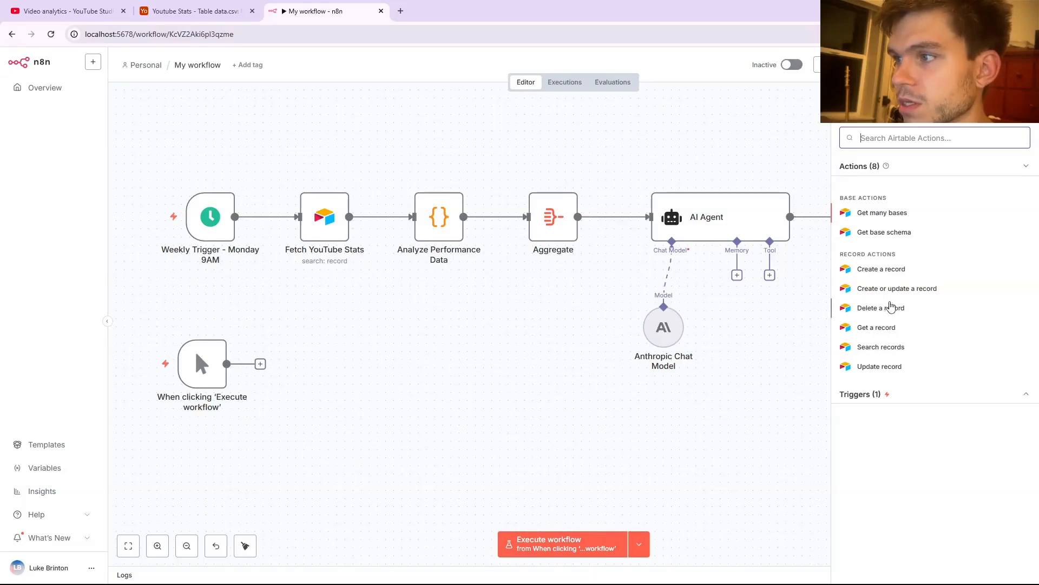
click(888, 347)
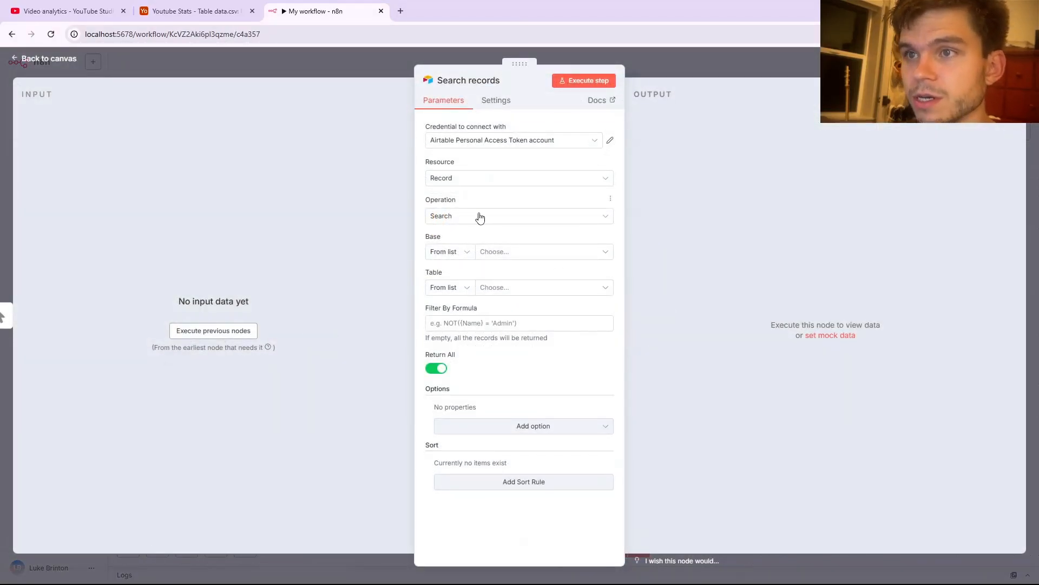
Set the Search records node's base to Youtube Stats - Table data.csv and its table to Imported table 5, and return to the canvas.
click(512, 256)
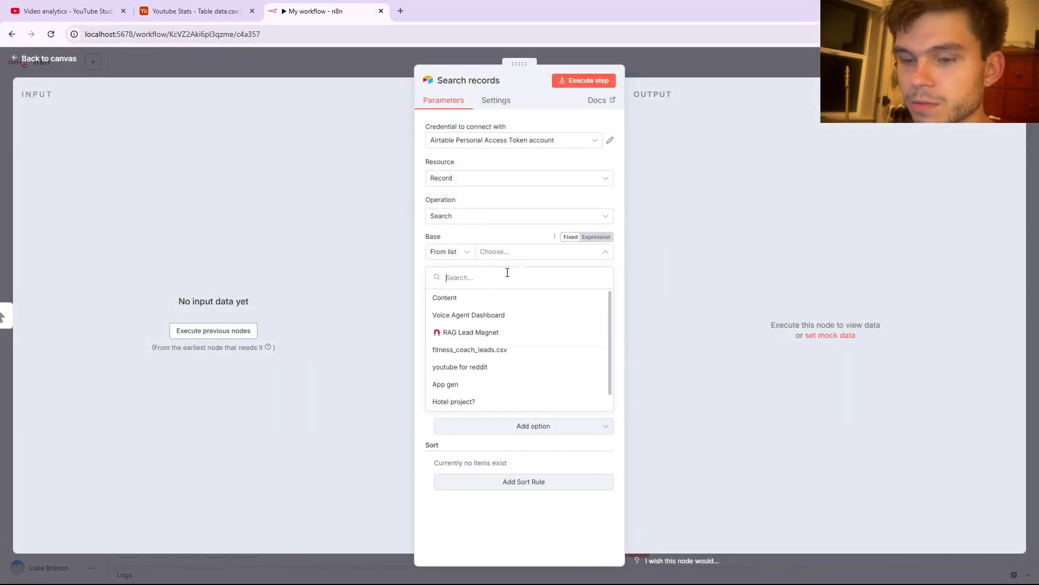
text(you)
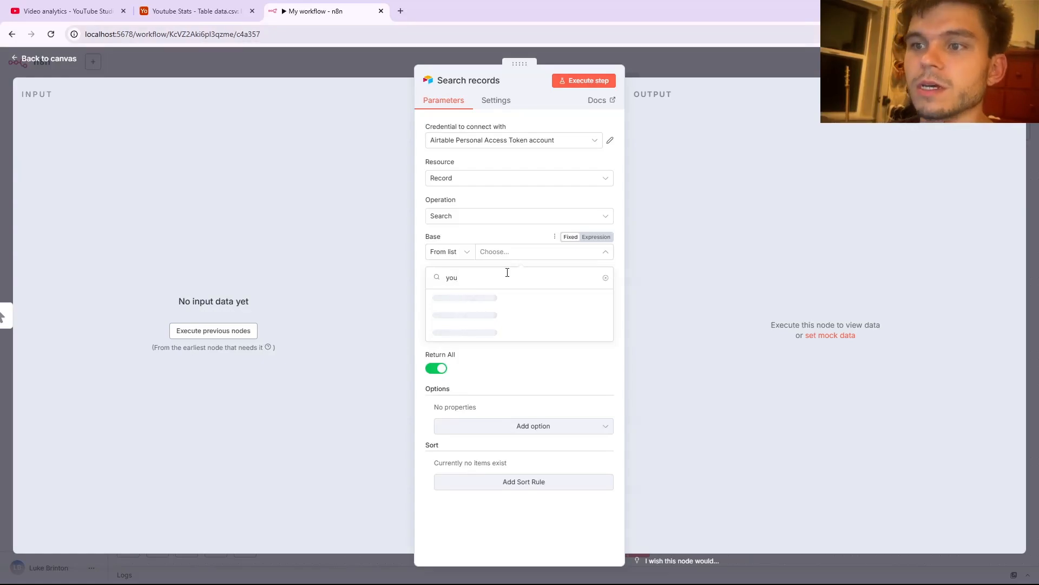
click(494, 317)
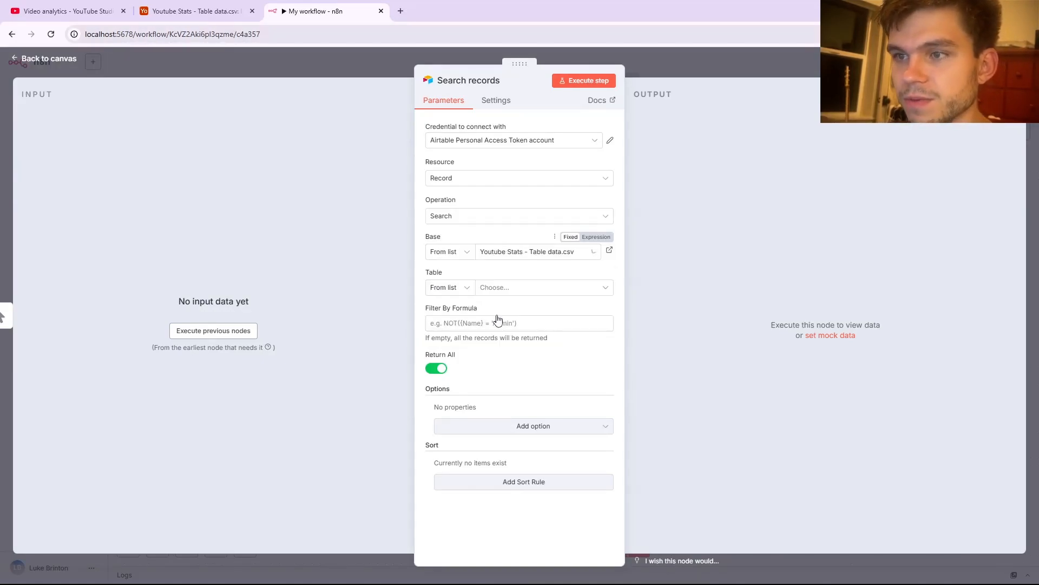
click(502, 294)
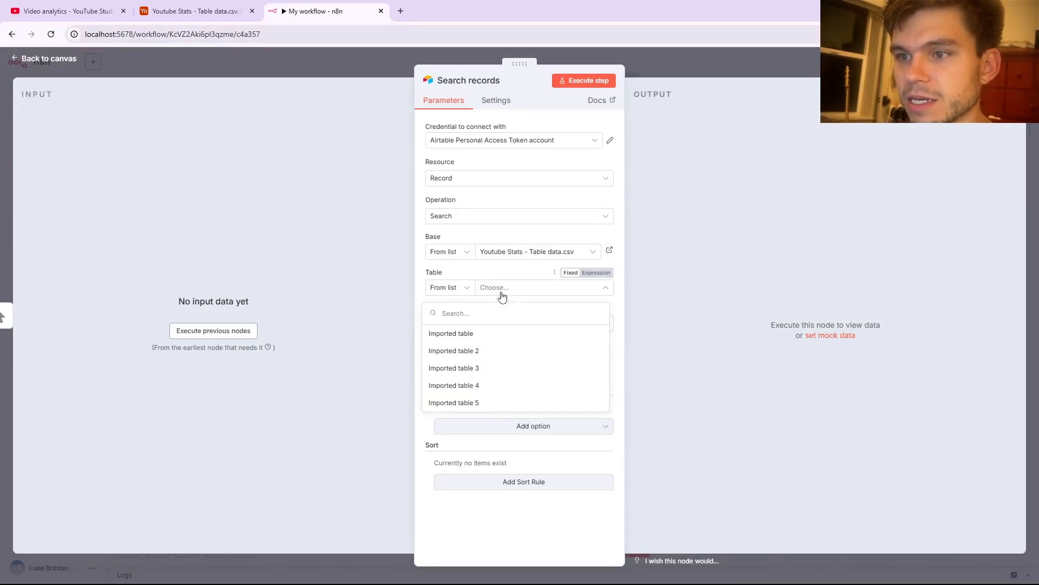
click(490, 402)
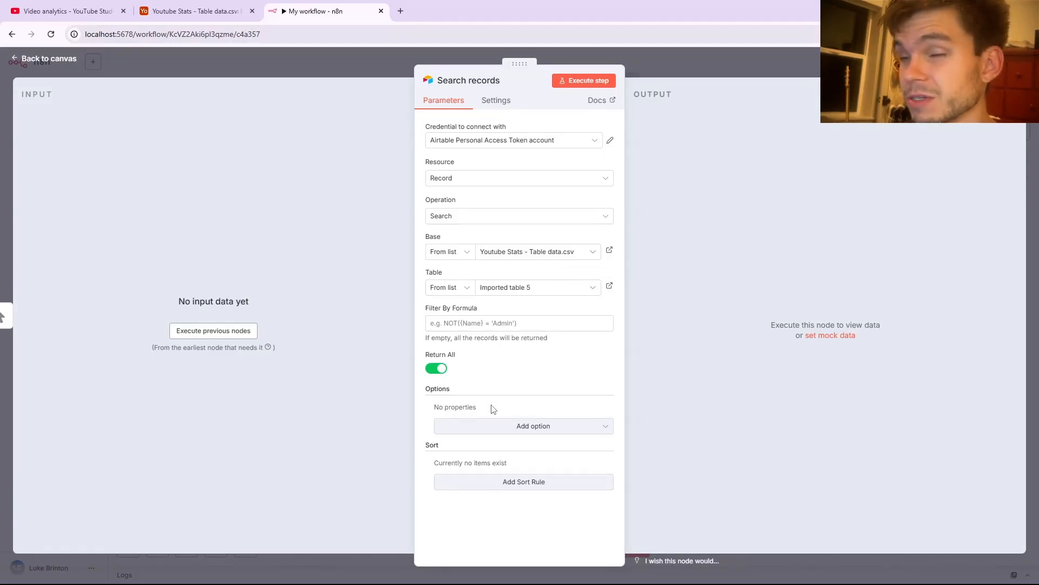
click(705, 68)
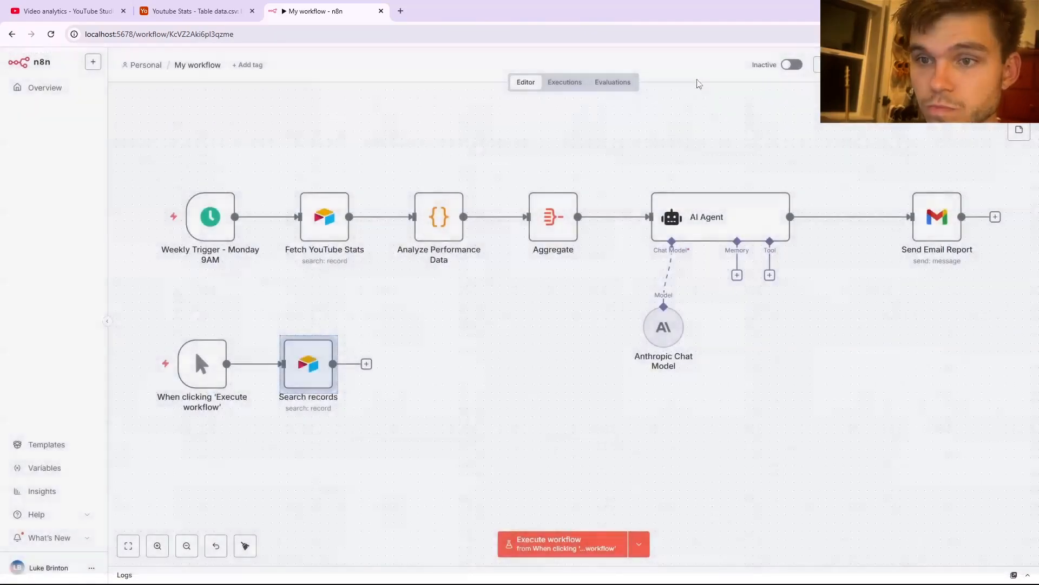
Add a Code node after Search records and clear its default JavaScript.
click(366, 364)
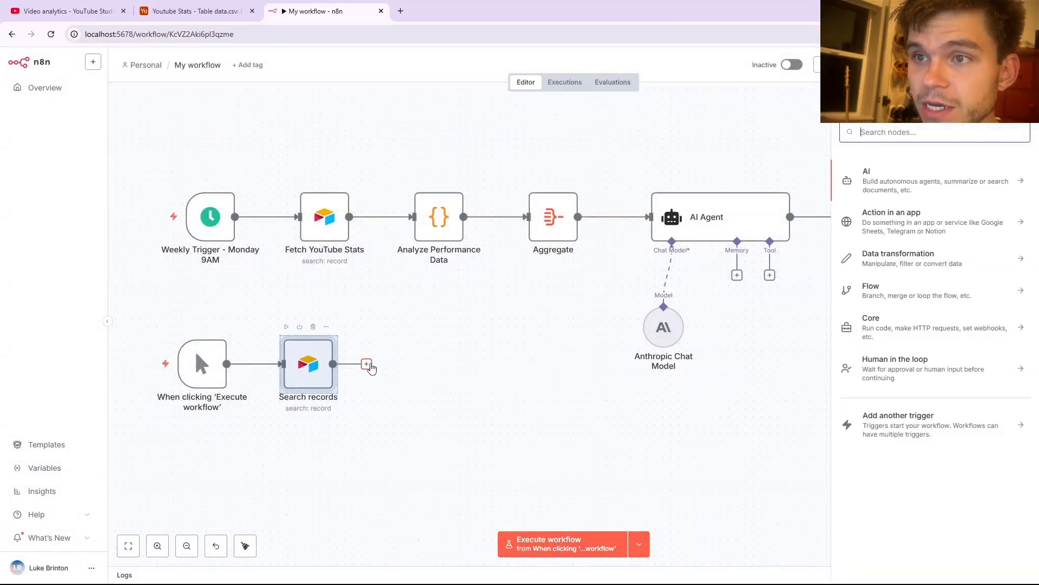
text(code)
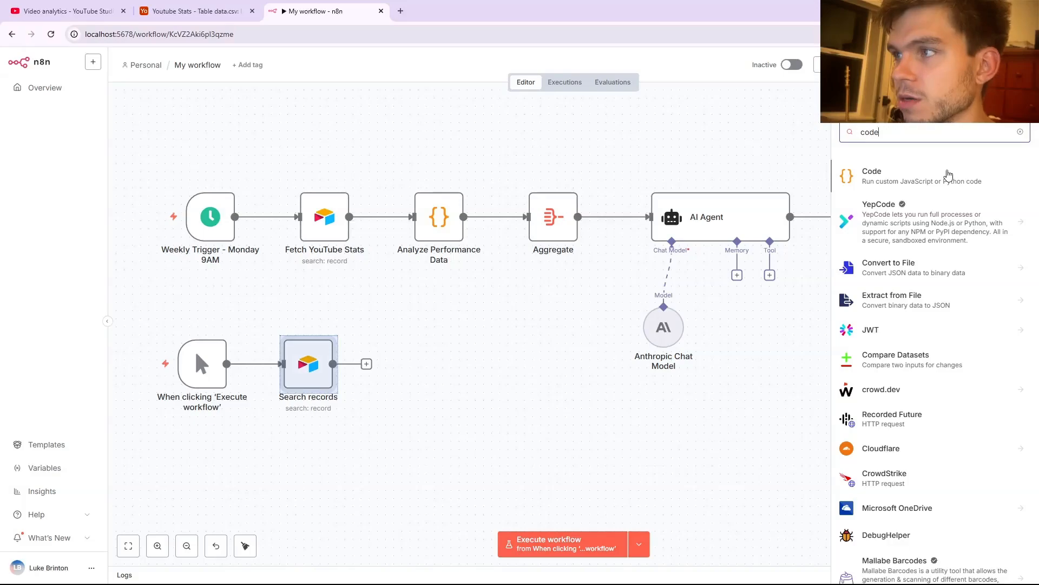
click(949, 175)
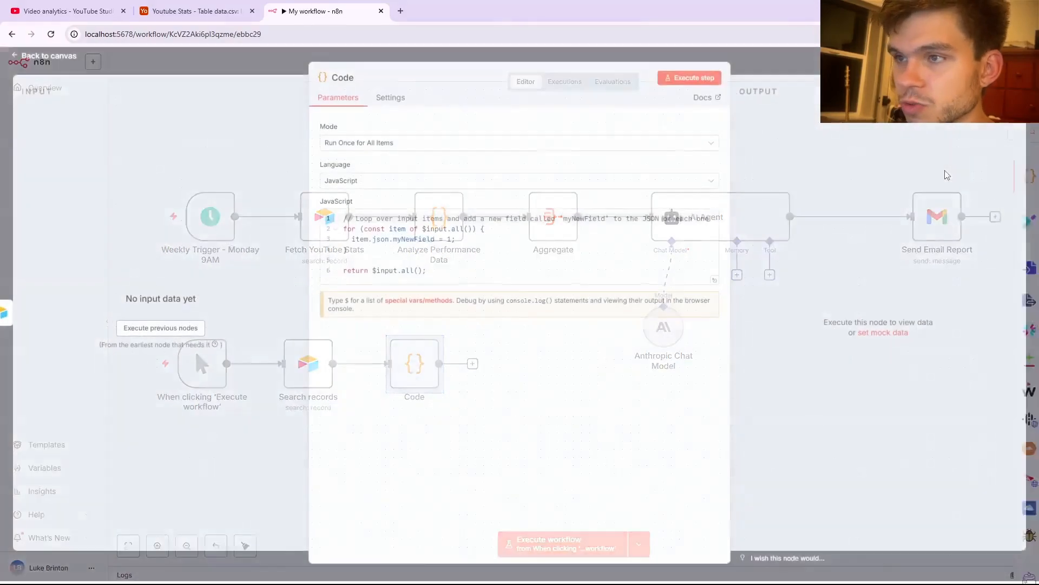
click(426, 277)
key(ctrl+a)
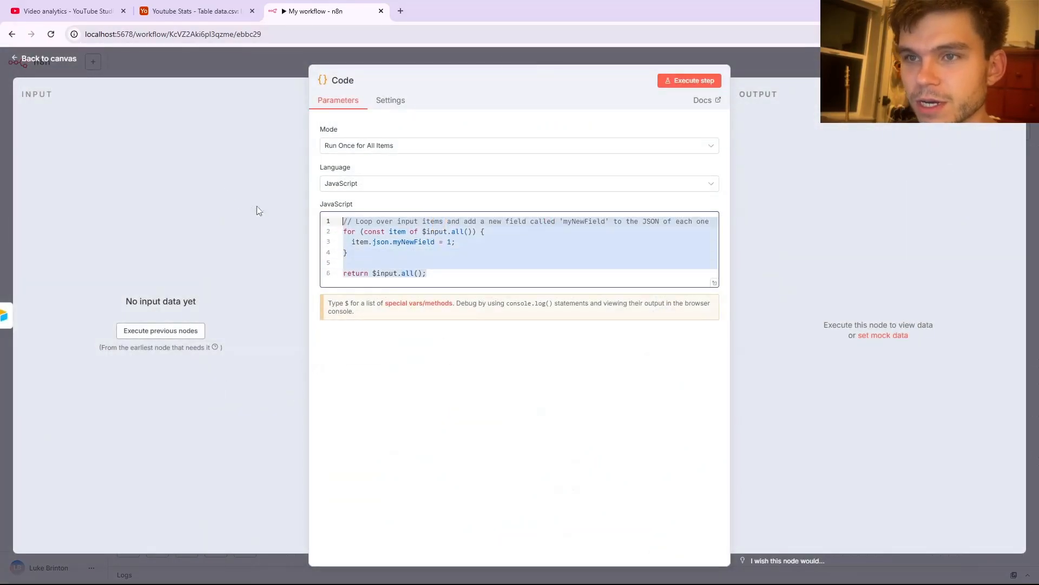
key(BackSpace)
click(266, 78)
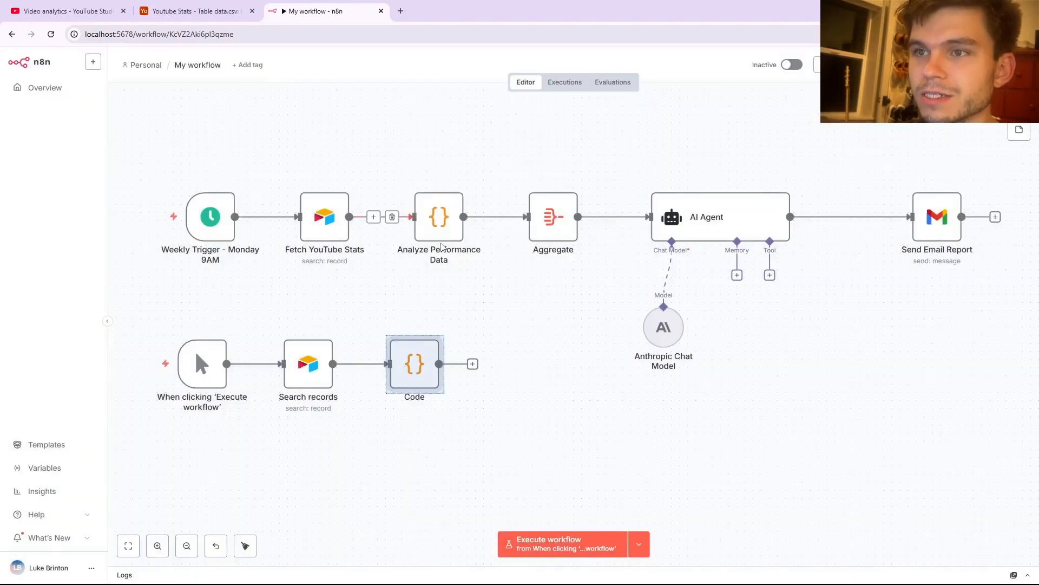
Copy the complete JavaScript from the Analyze Performance Data node and return to the canvas.
click(457, 180)
click(458, 181)
click(469, 196)
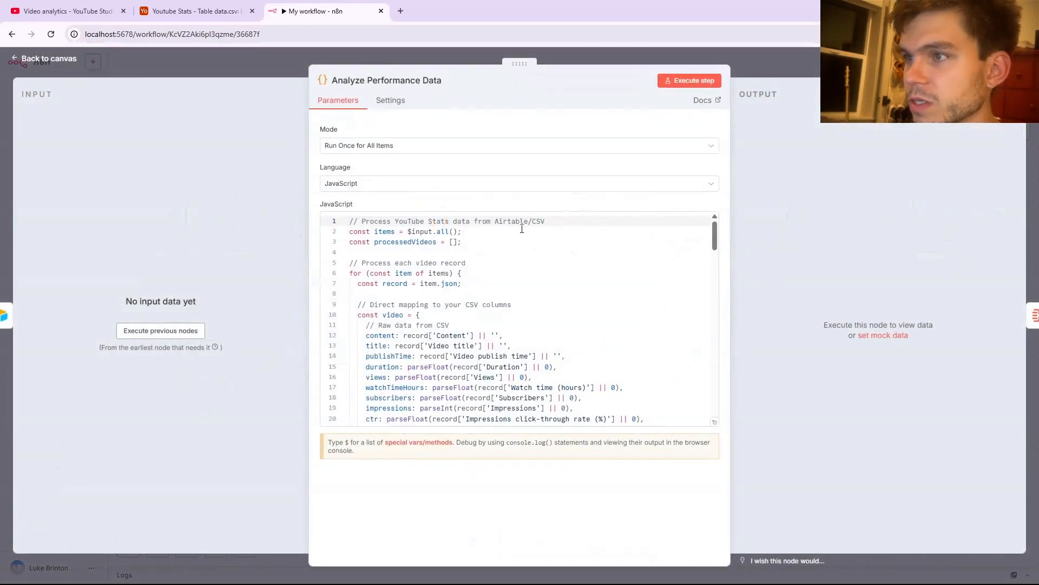
scroll(357, 235, down, 2)
scroll(357, 235, up, 2)
drag(357, 235, 565, 511)
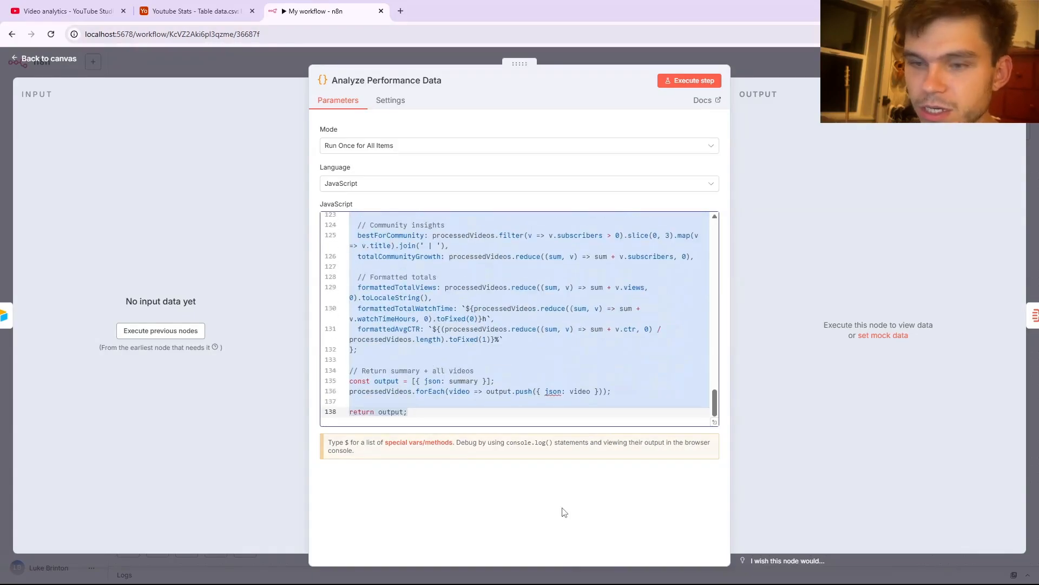
click(751, 61)
click(751, 62)
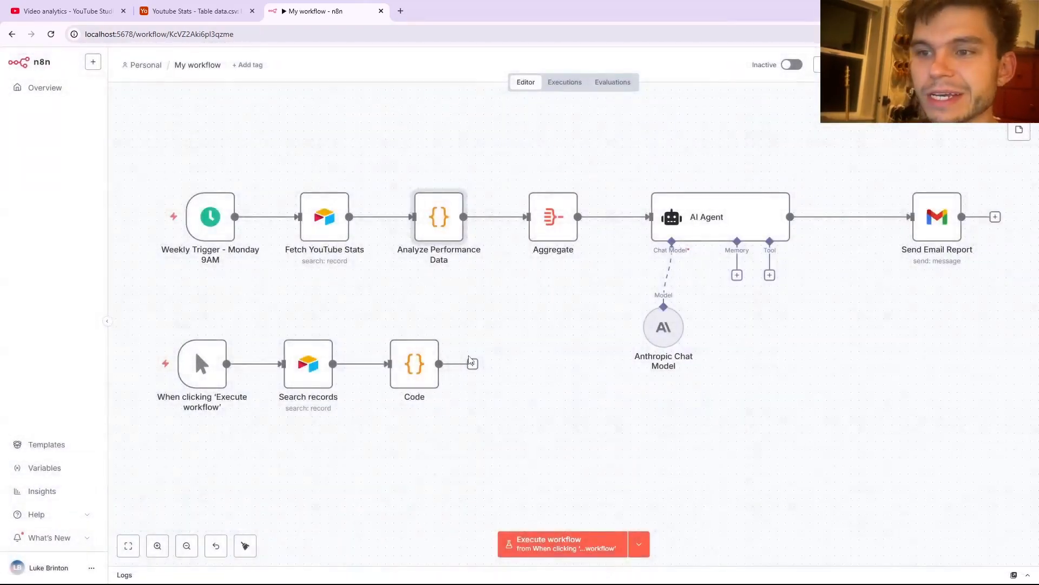
Replace the default JavaScript in the new Code node with the copied analysis code and return to the canvas.
click(432, 327)
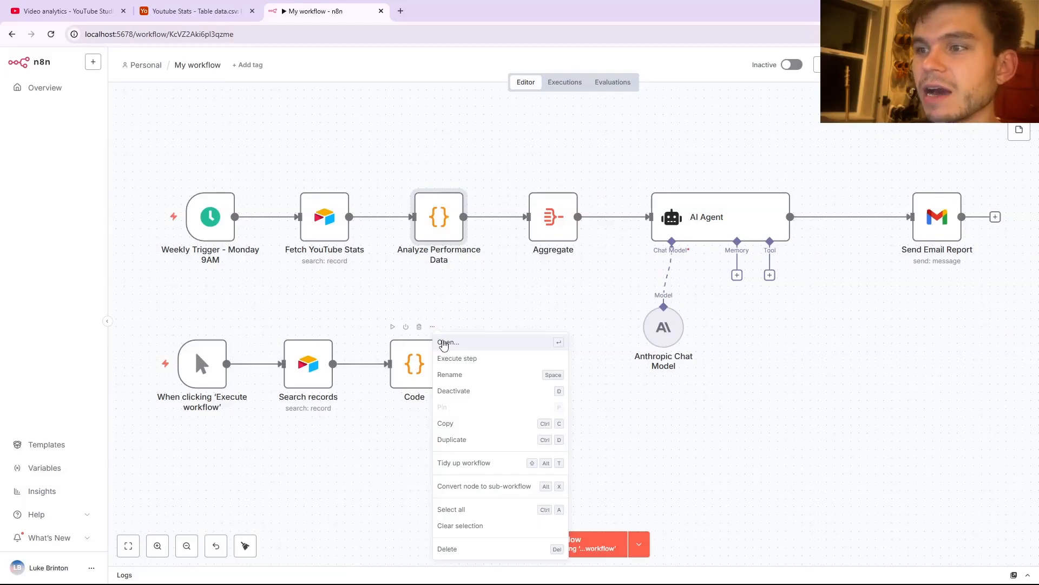
click(447, 342)
key(ctrl+a)
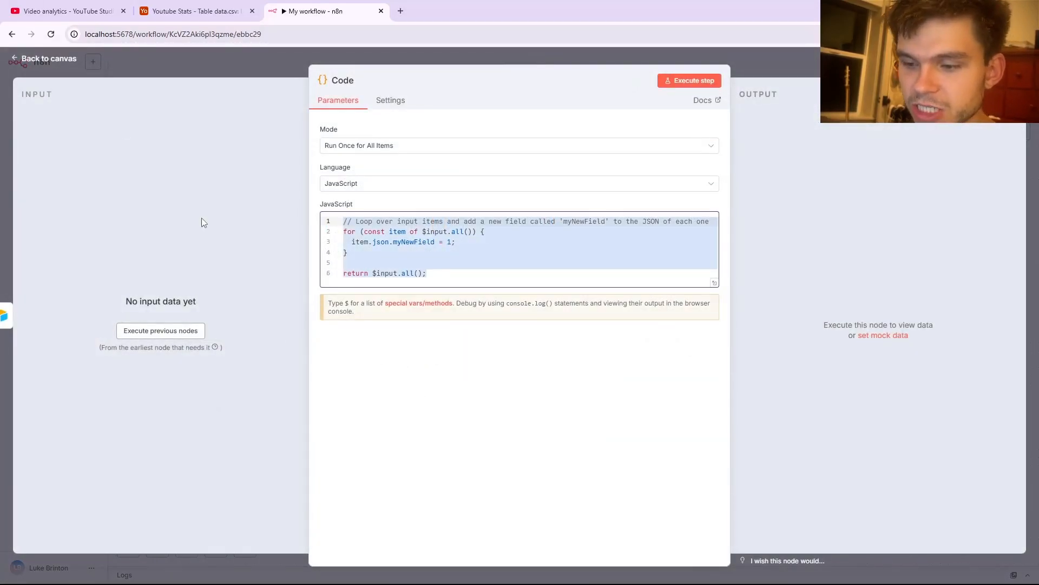
key(BackSpace)
key(ctrl+v)
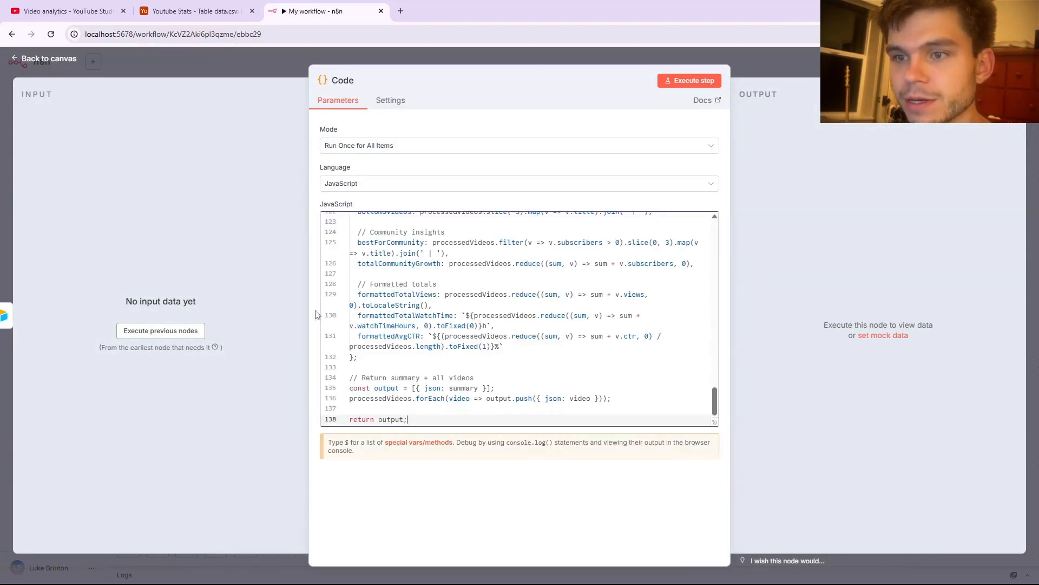
scroll(419, 411, up, 15)
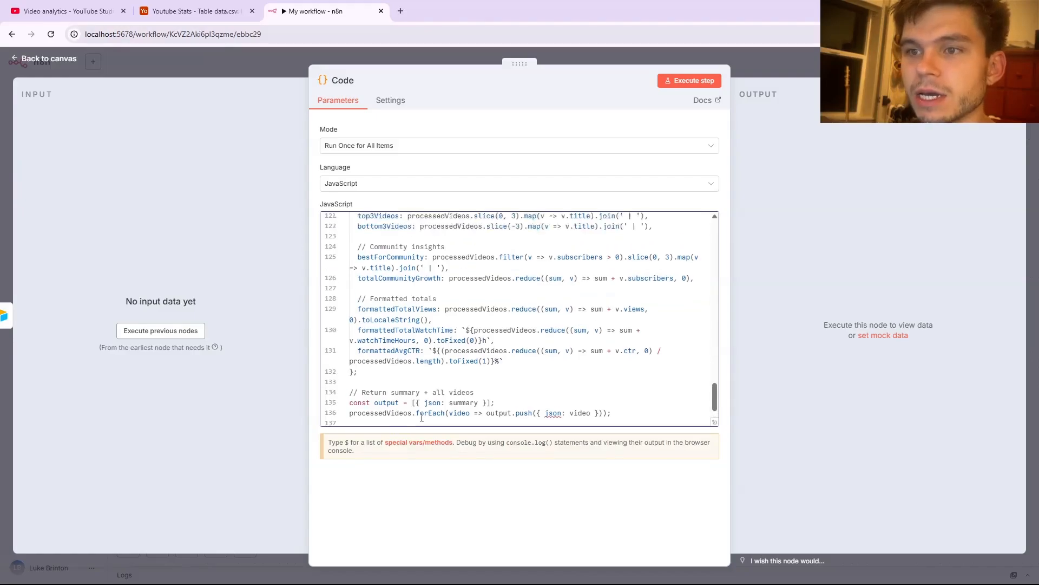
scroll(418, 408, up, 8)
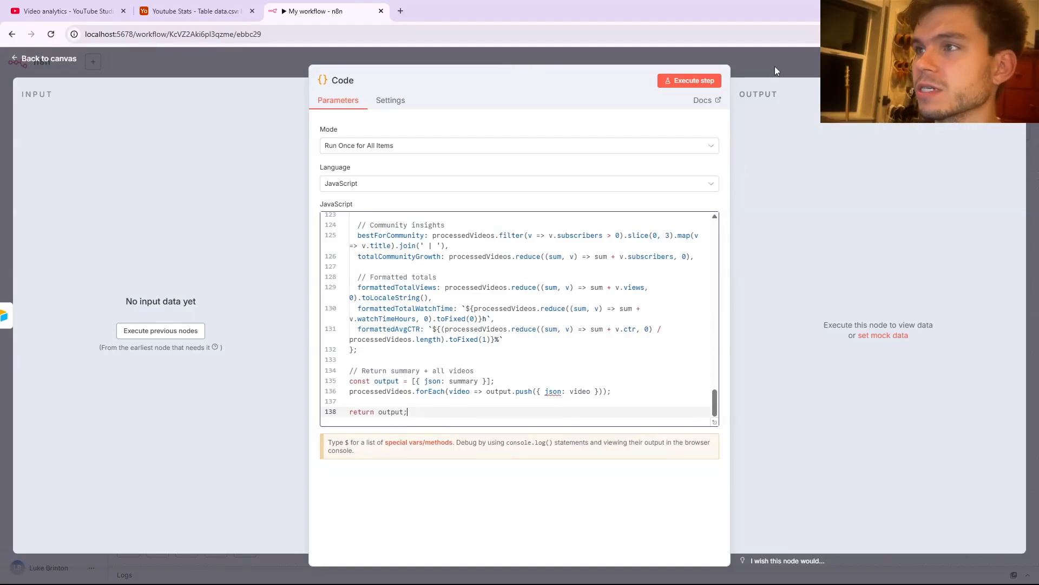
click(775, 70)
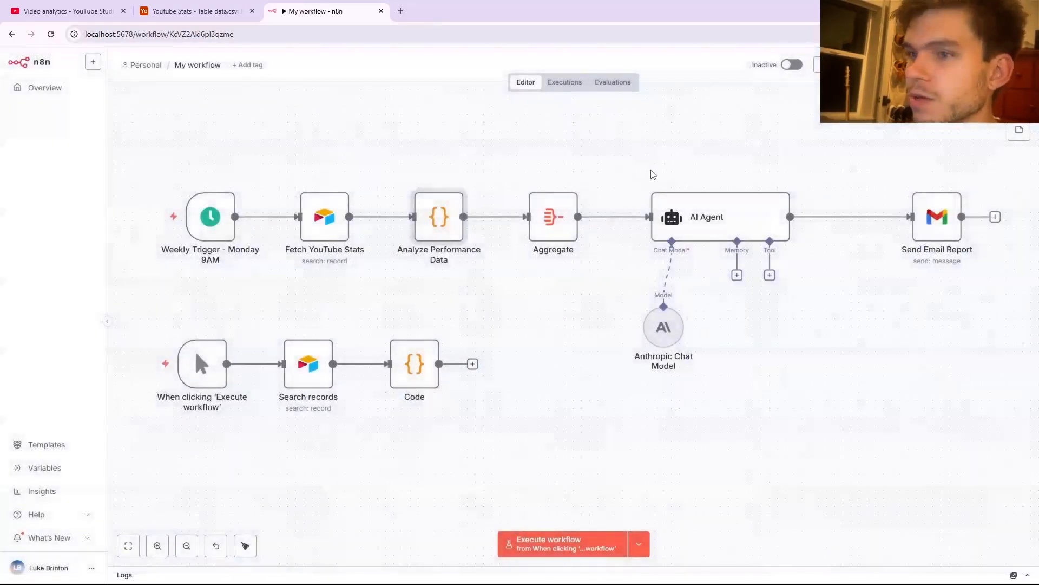
Move the Code, Search records and manual trigger nodes slightly lower, keeping them aligned in one row.
drag(430, 367, 439, 391)
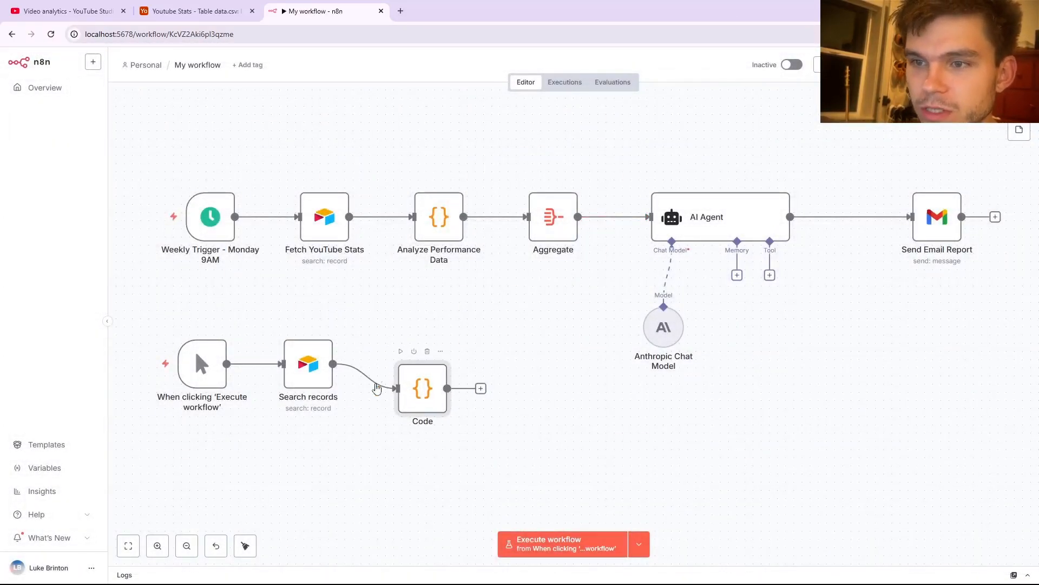
drag(310, 369, 318, 394)
drag(205, 374, 205, 398)
Add an Aggregate node from the data transformation nodes after the Code node and return to the canvas.
click(481, 388)
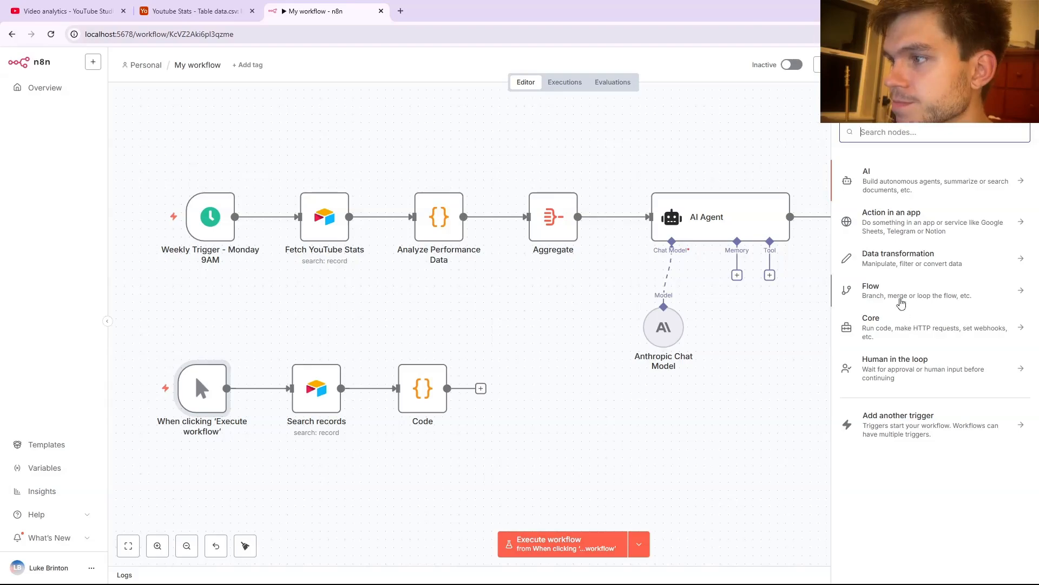
click(897, 294)
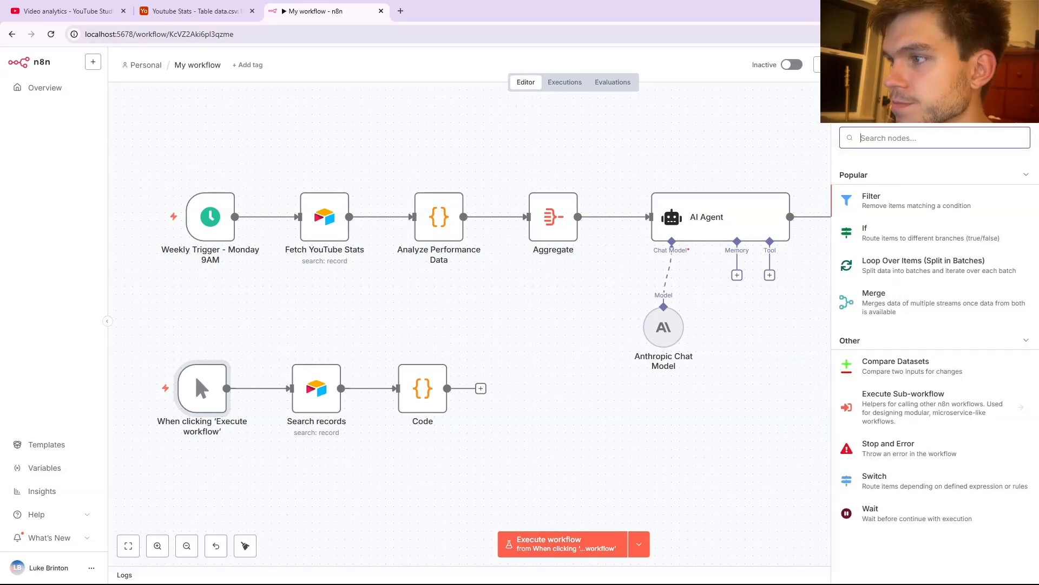
click(845, 103)
click(903, 263)
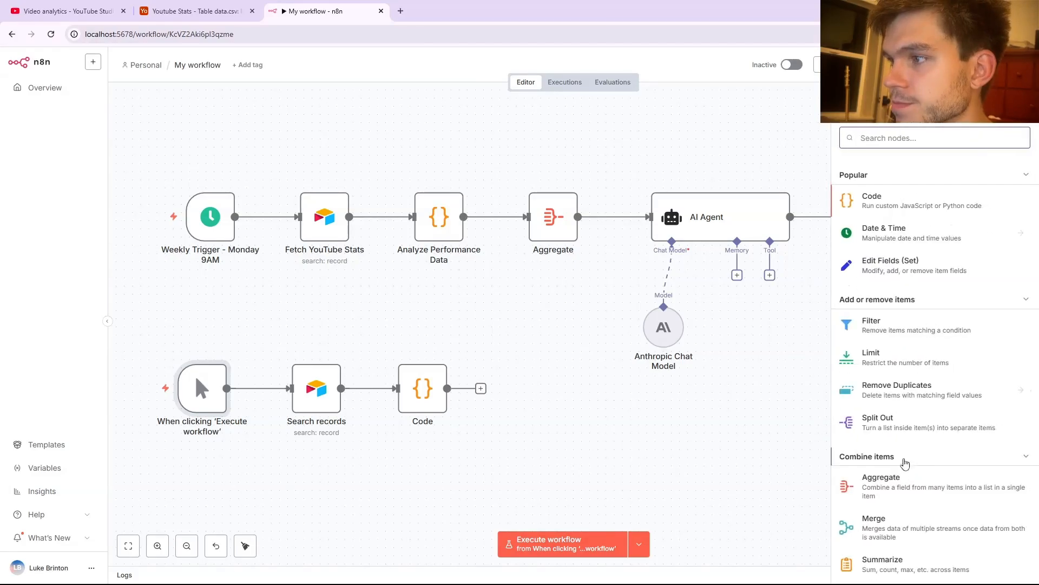
click(903, 488)
click(509, 143)
click(504, 188)
click(690, 67)
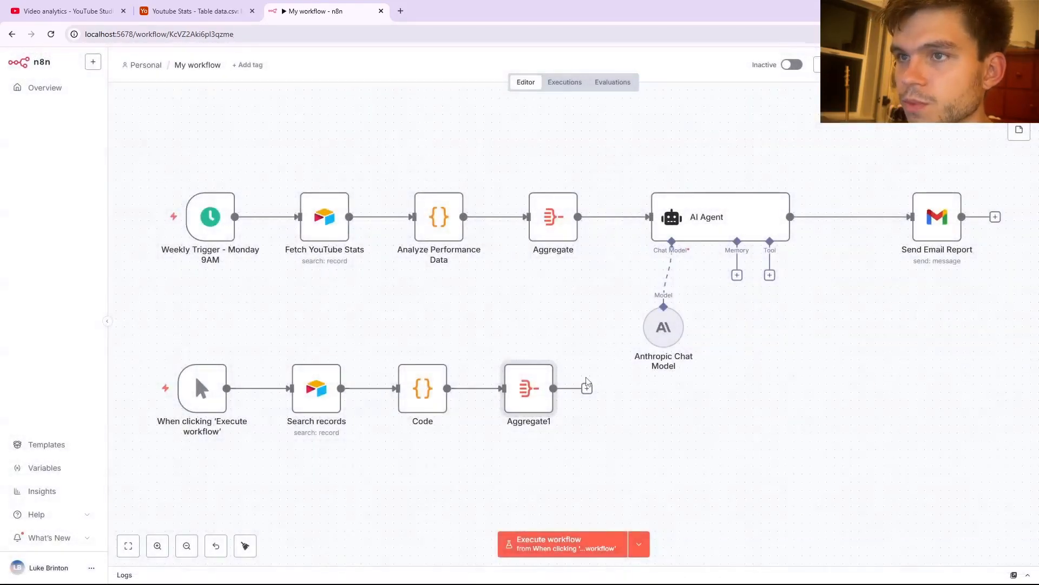
Add an AI Agent after the new Aggregate node and set its prompt source to Define below.
click(587, 388)
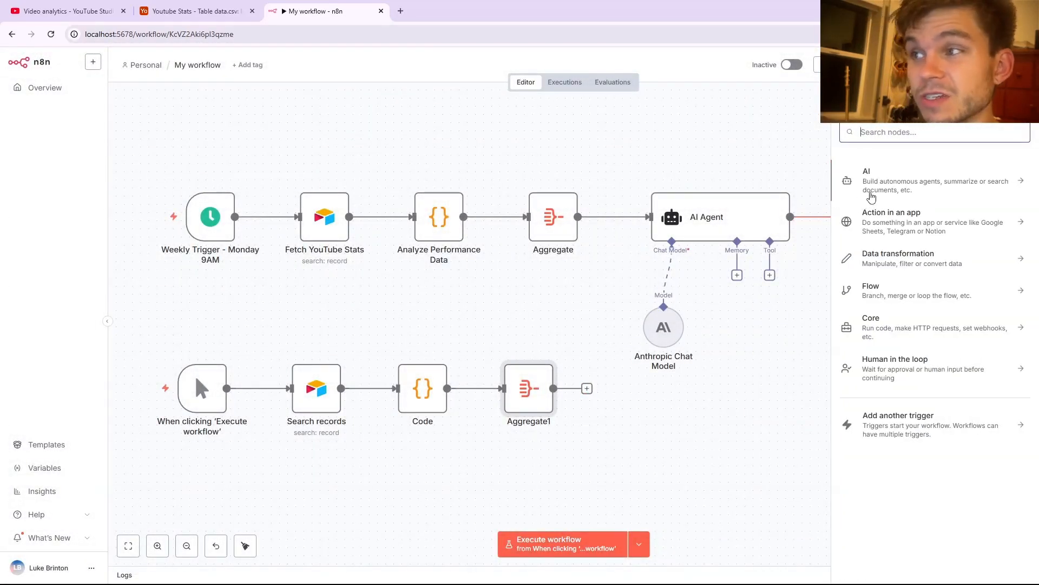
click(860, 190)
click(862, 241)
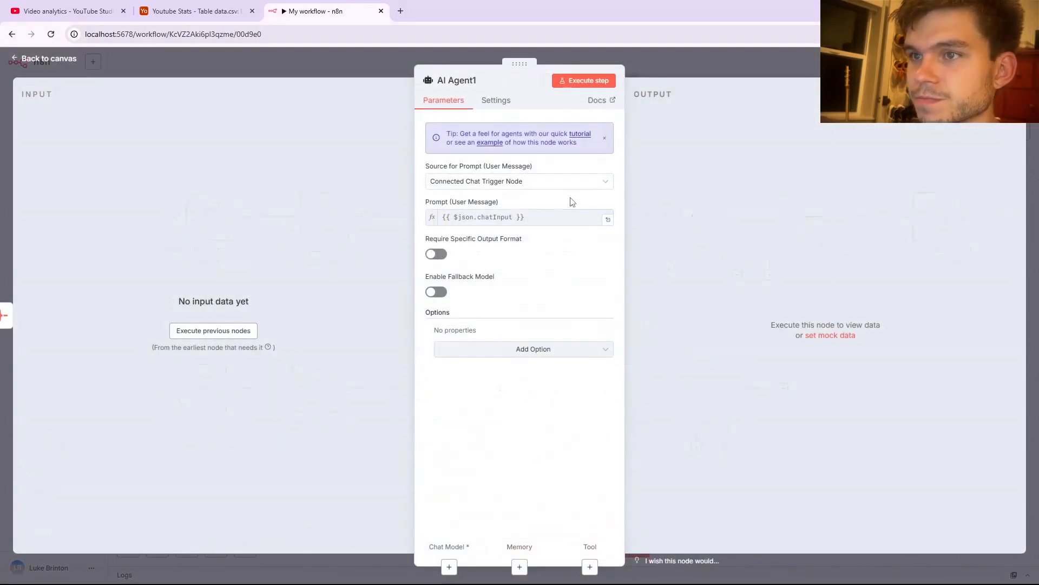
click(540, 184)
click(530, 243)
click(573, 219)
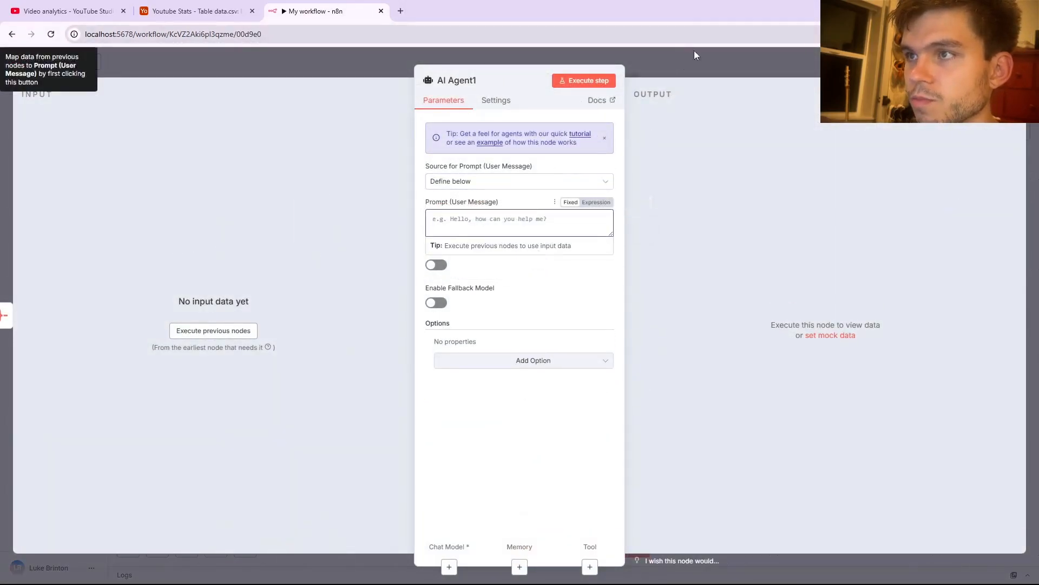
click(670, 68)
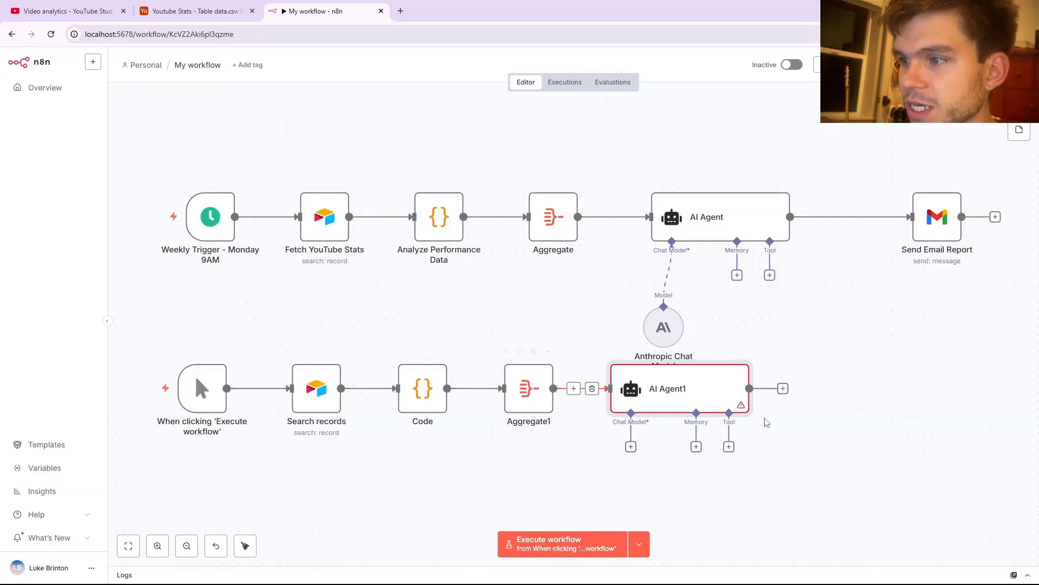
Find Gmail by searching for email and add its Send a message action after the new AI Agent.
click(782, 388)
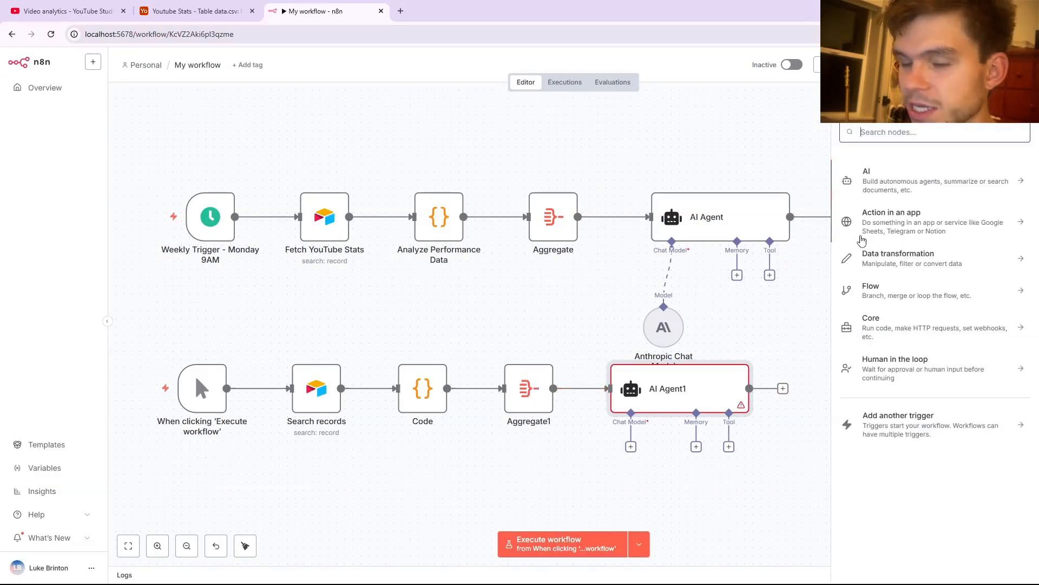
text(email)
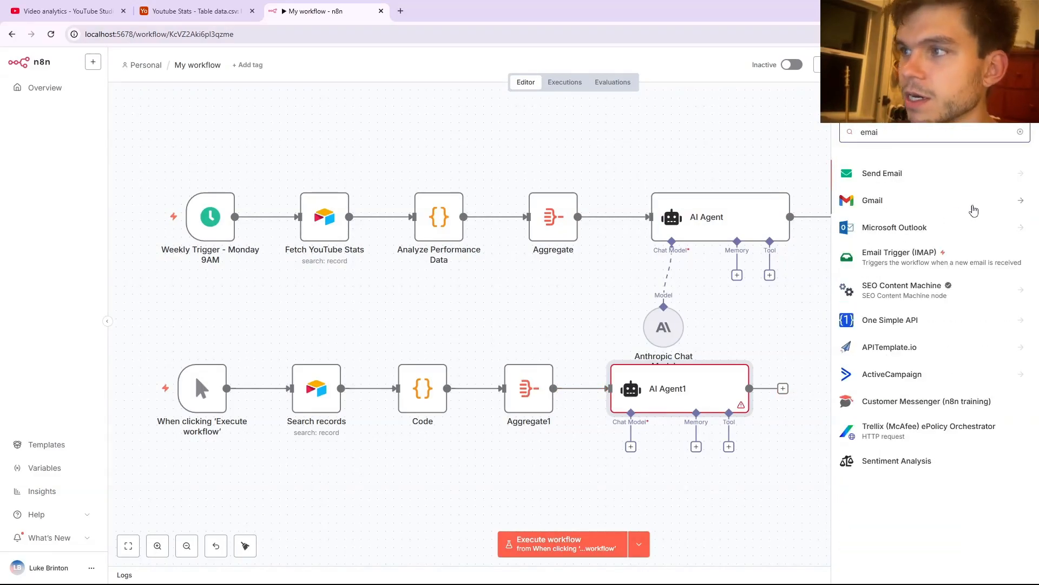
click(954, 215)
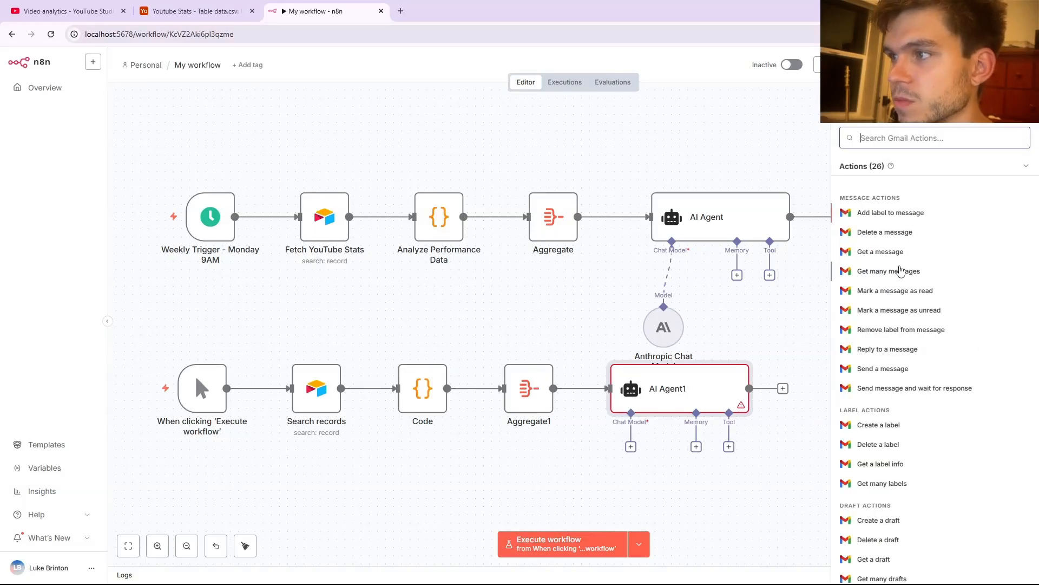
scroll(890, 546, down, 2)
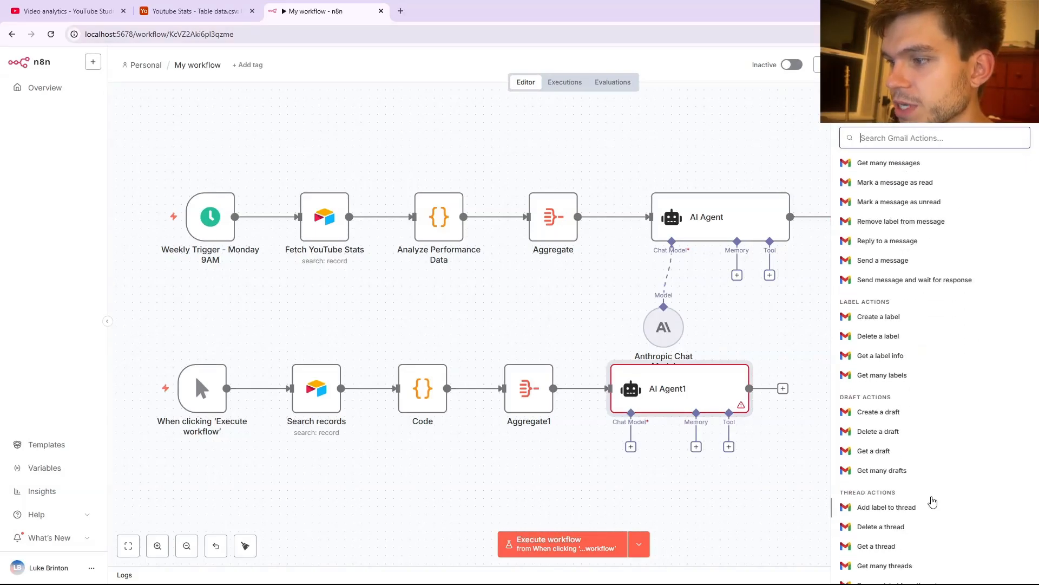
click(862, 261)
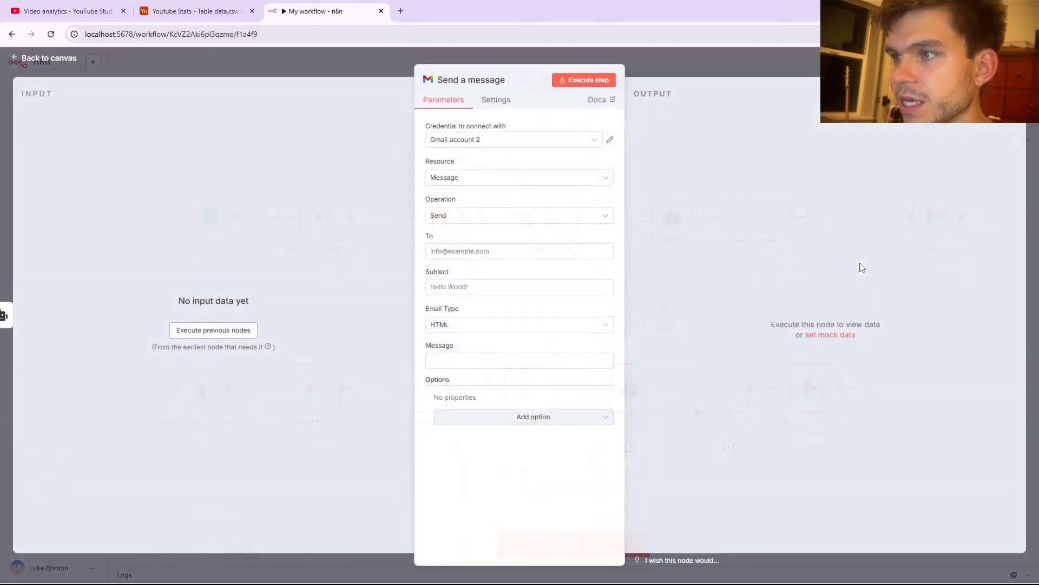
Fill in the recipient's e-mail address in the Send a message node, return to the canvas and reposition the node.
click(486, 251)
click(505, 277)
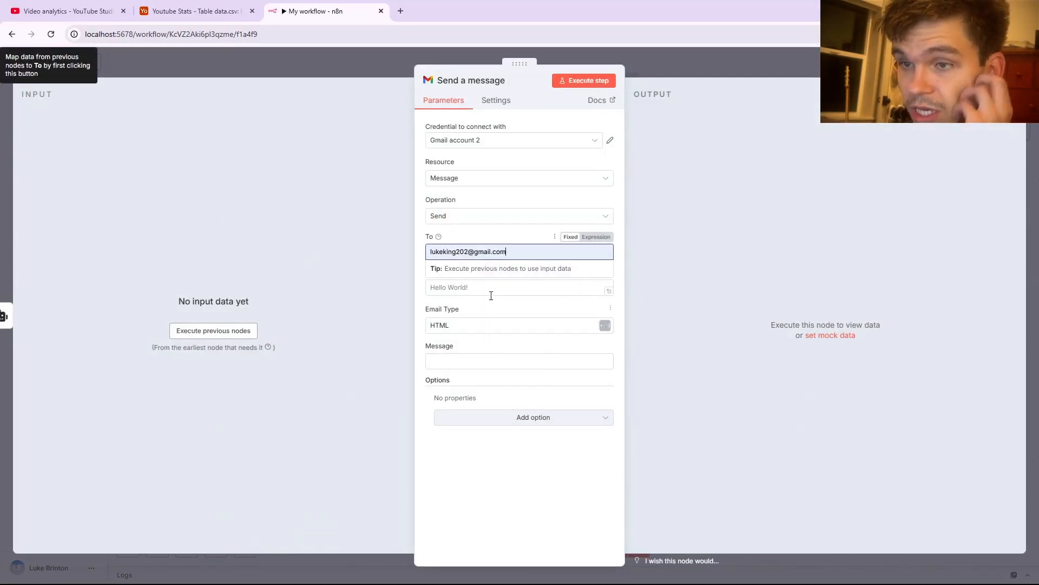
click(475, 327)
click(472, 350)
click(471, 360)
click(663, 61)
drag(952, 379, 952, 395)
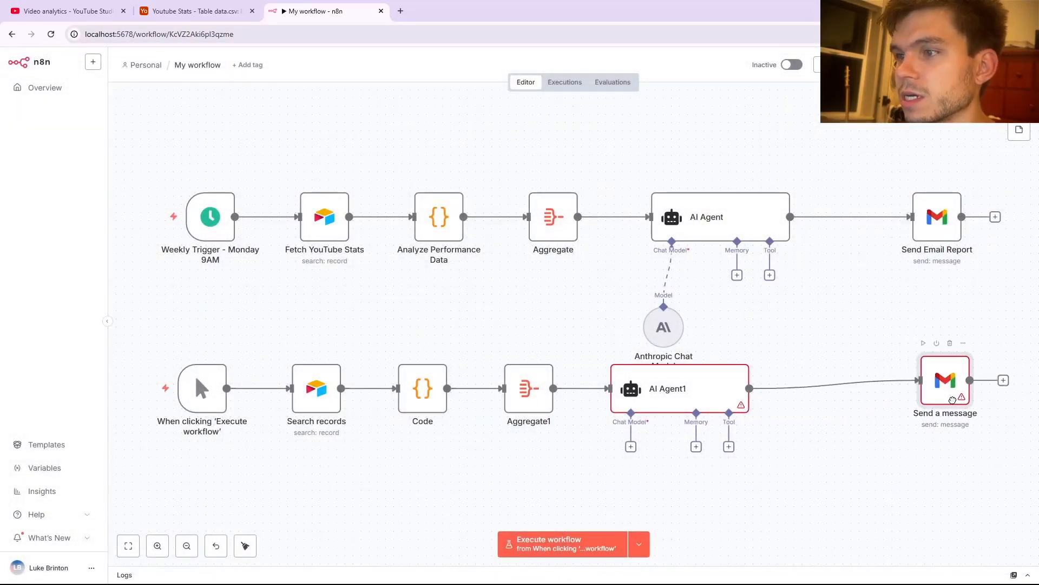
Attach an Anthropic Chat Model to the new AI Agent, using Claude 4 Sonnet, and return to the canvas.
click(630, 446)
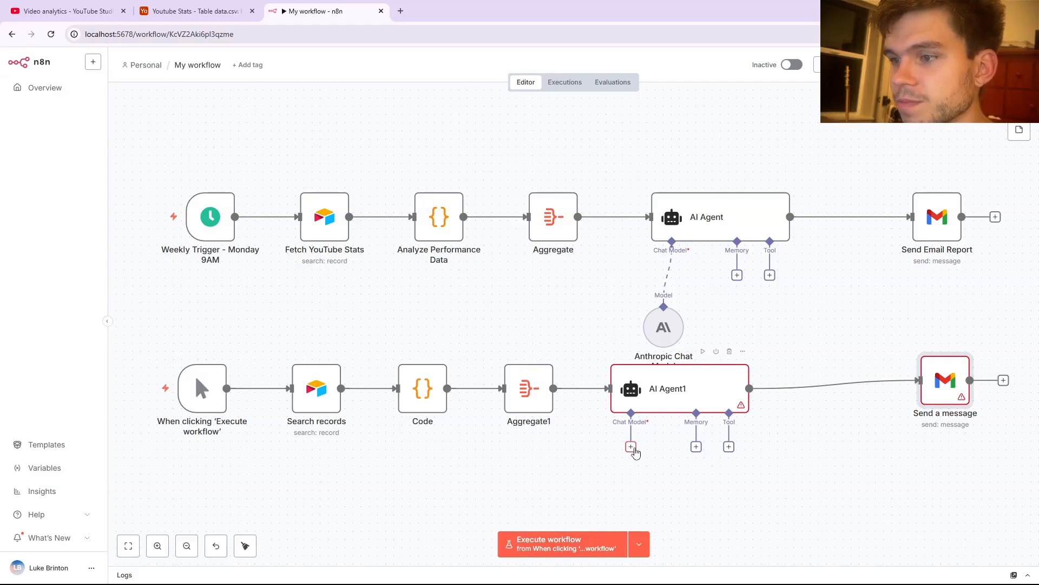
click(888, 270)
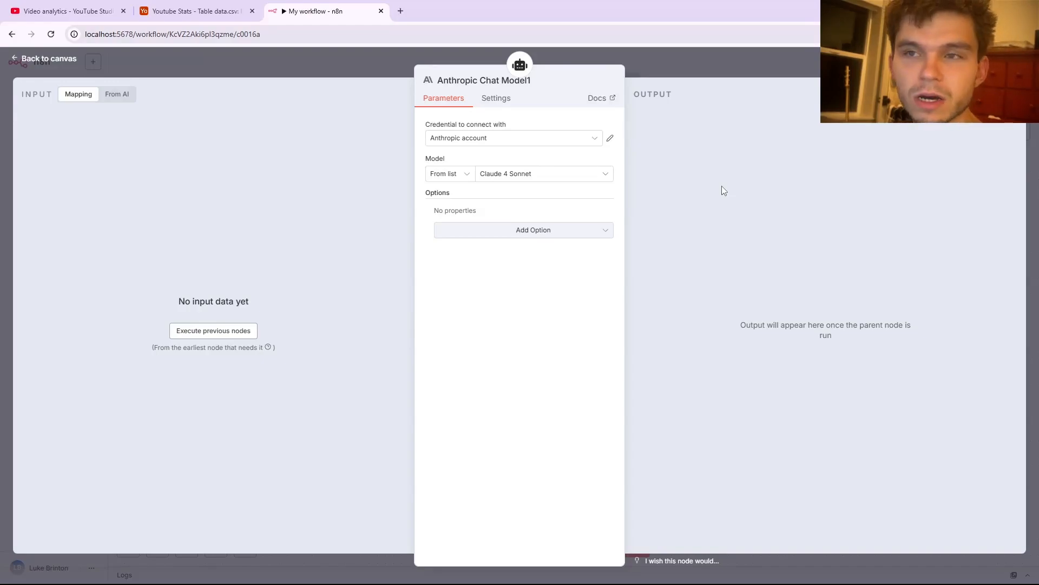
click(639, 59)
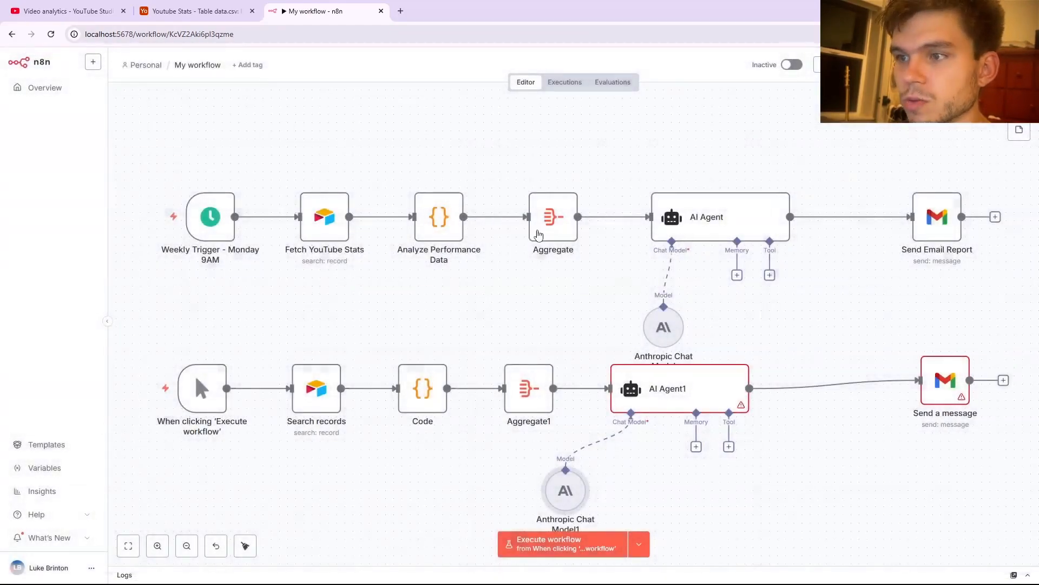
Delete the weekly trigger and every rebuilt node in the lower row except the manual trigger.
click(276, 218)
click(219, 181)
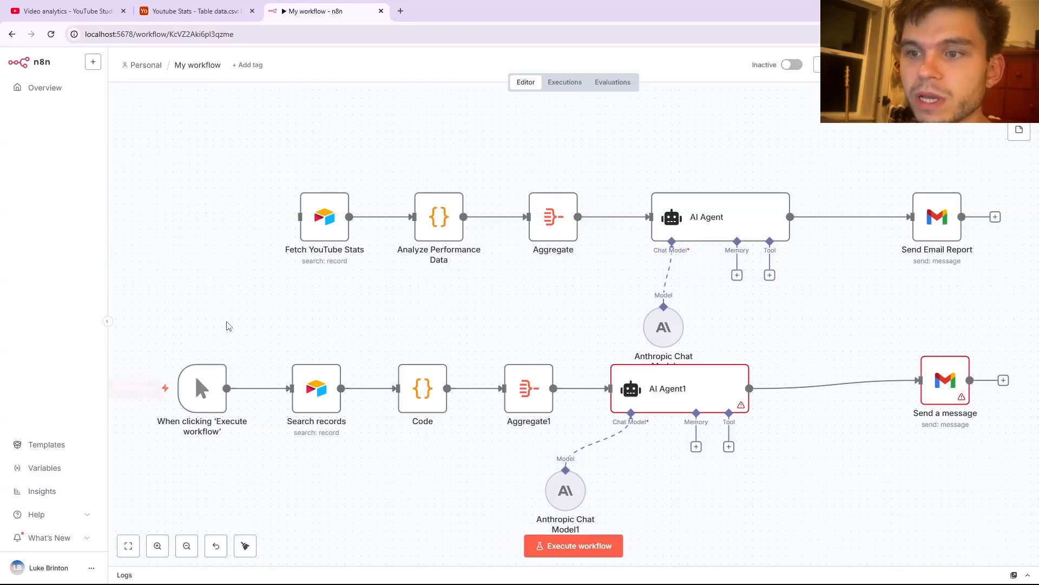
drag(174, 312, 990, 526)
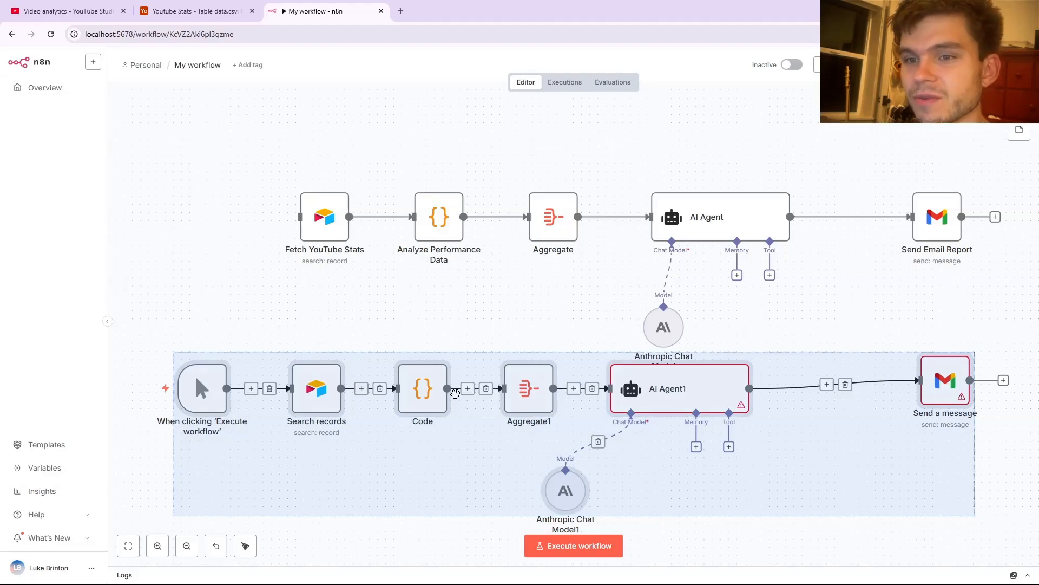
drag(279, 321, 972, 525)
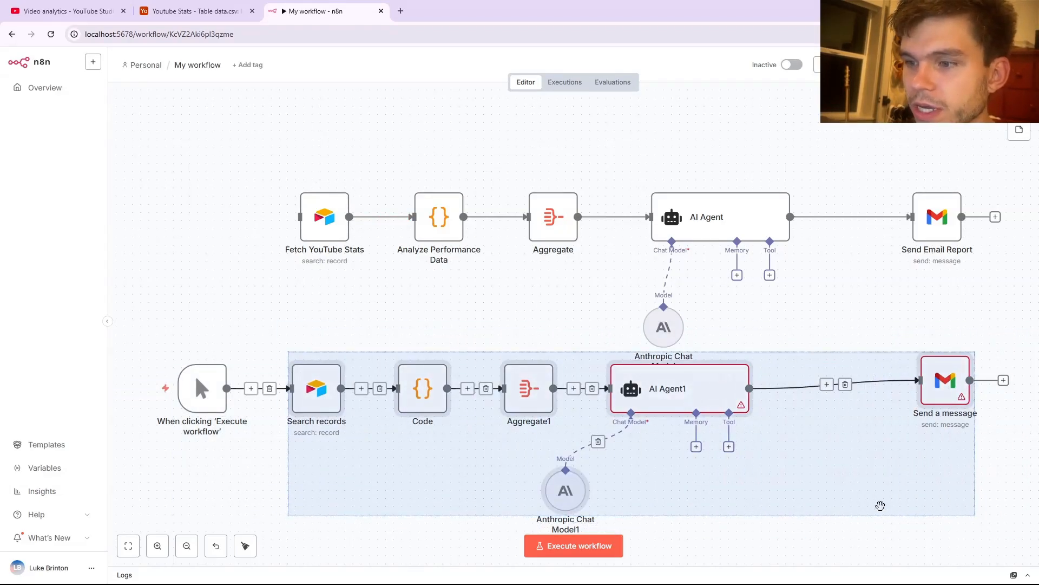
key(Delete)
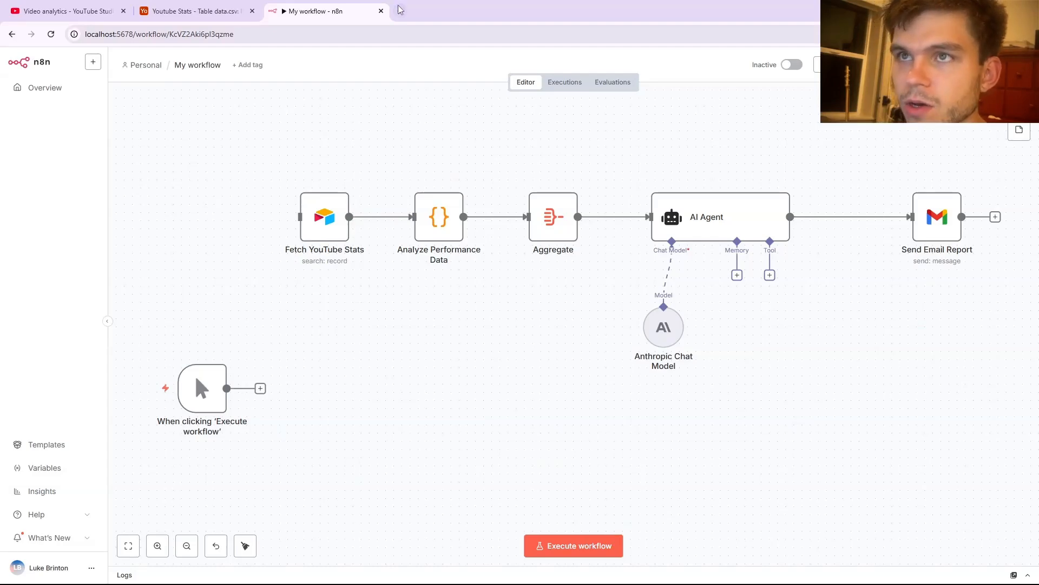
Move the manual trigger into the upper row and connect it to the Fetch YouTube Stats node.
drag(203, 338, 186, 202)
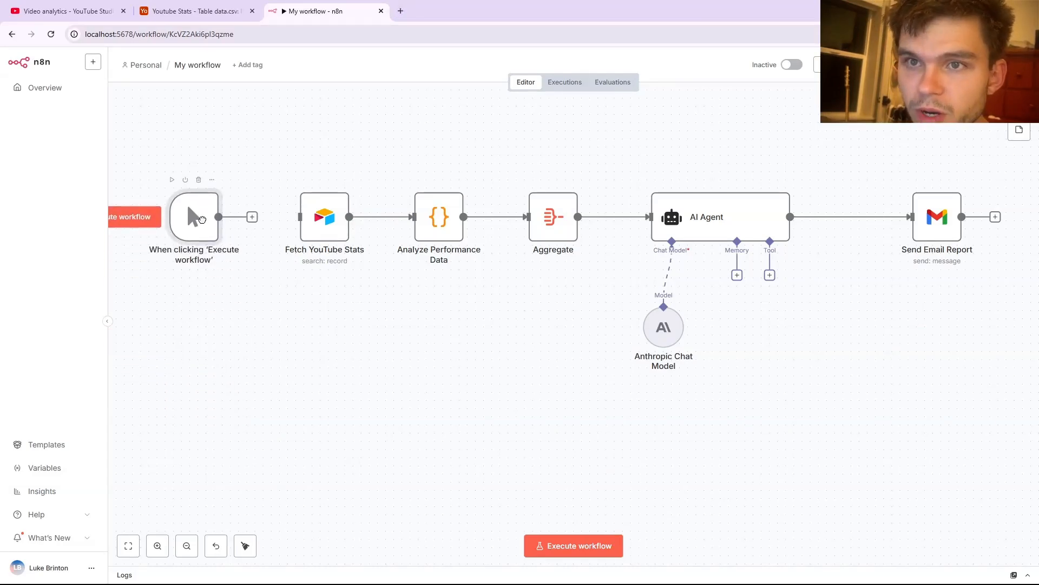
drag(268, 216, 301, 216)
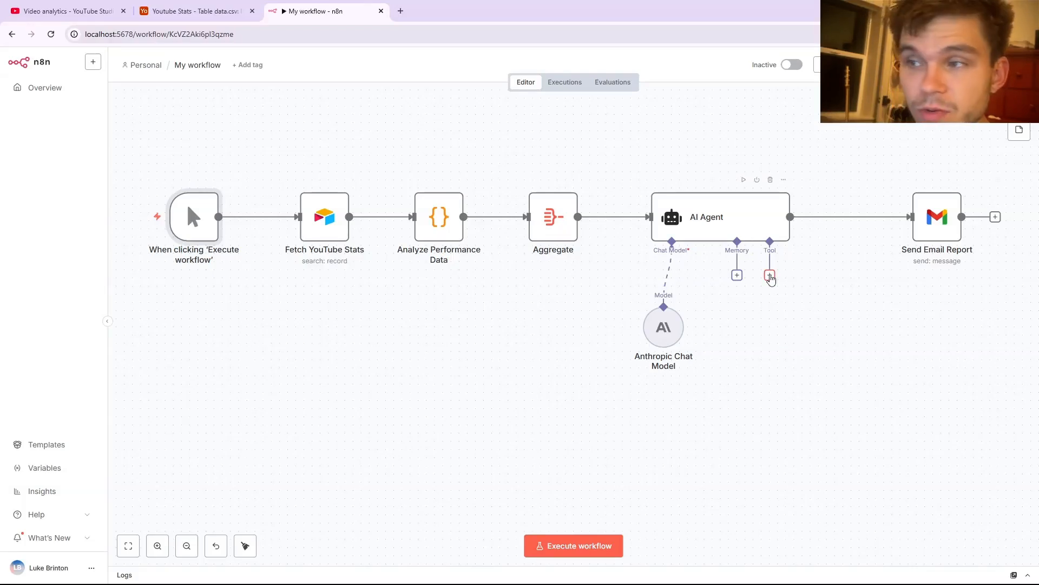
Add an AI Agent Tool to the AI Agent's tool connection.
click(769, 275)
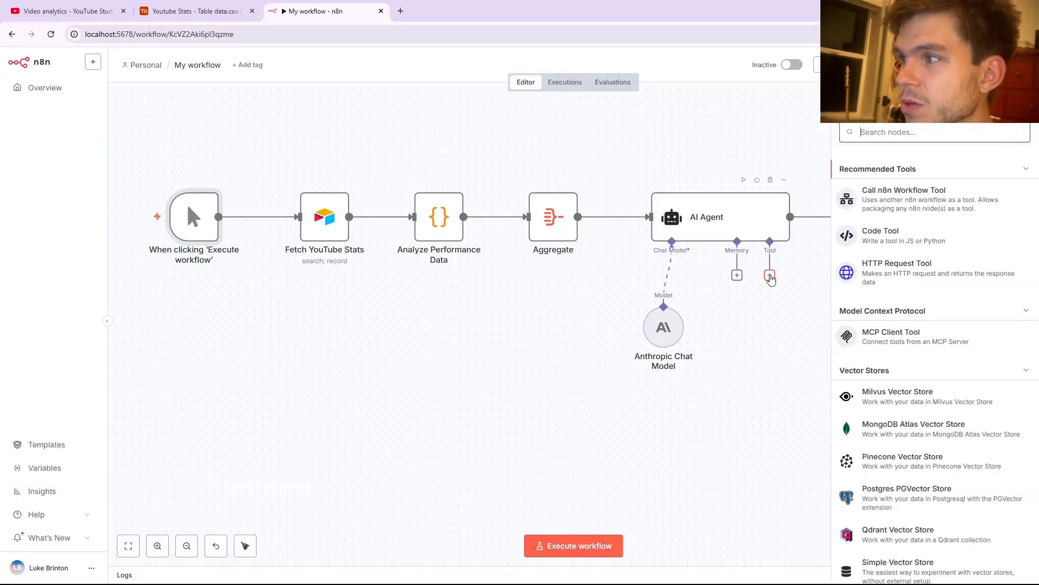
scroll(898, 320, down, 1)
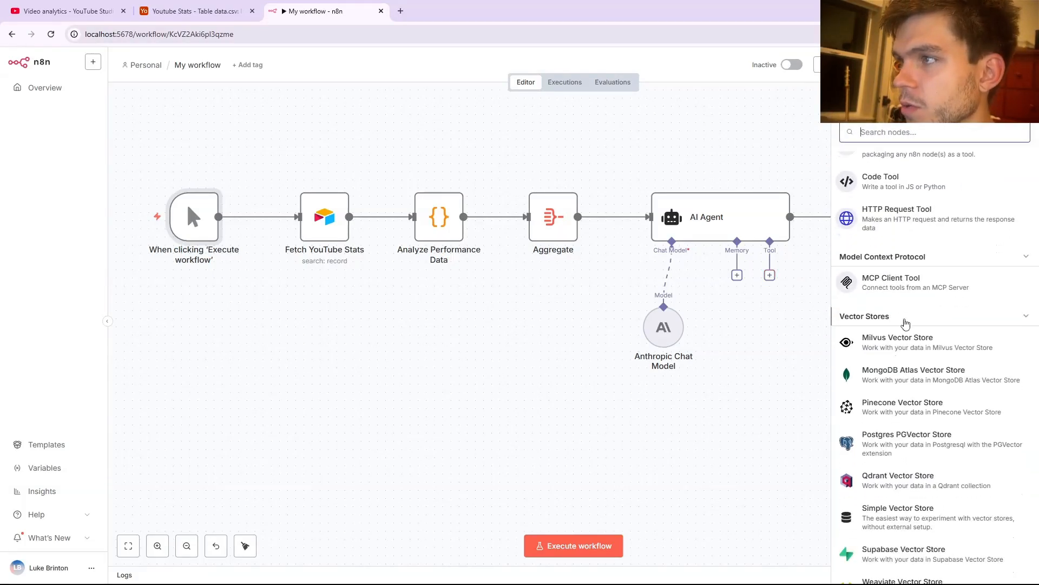
text(ag)
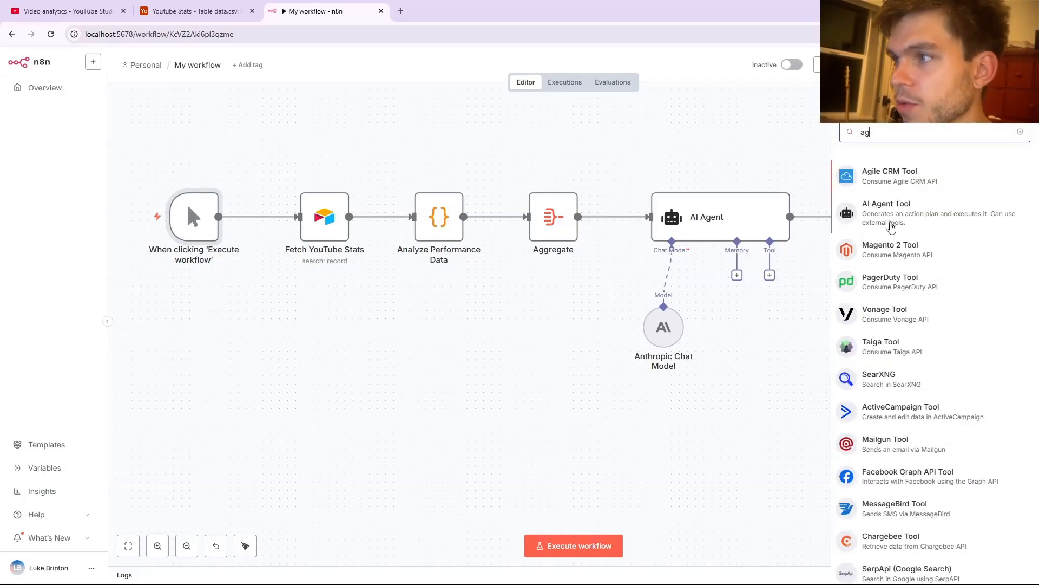
click(899, 218)
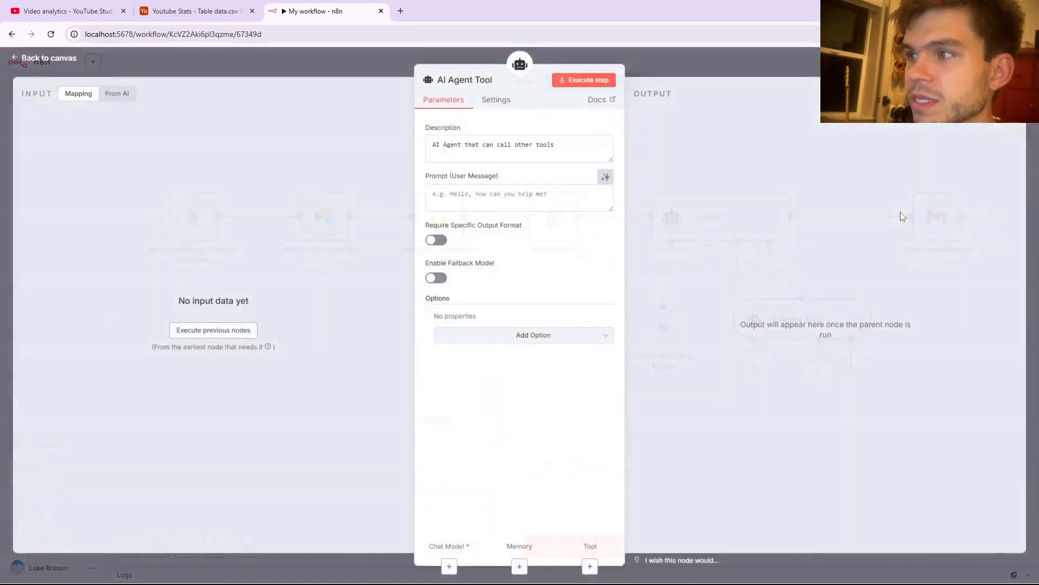
Rename the AI Agent Tool as Researcher, return to the canvas and place the node between the AI Agent and Send Email Report, below them.
click(483, 79)
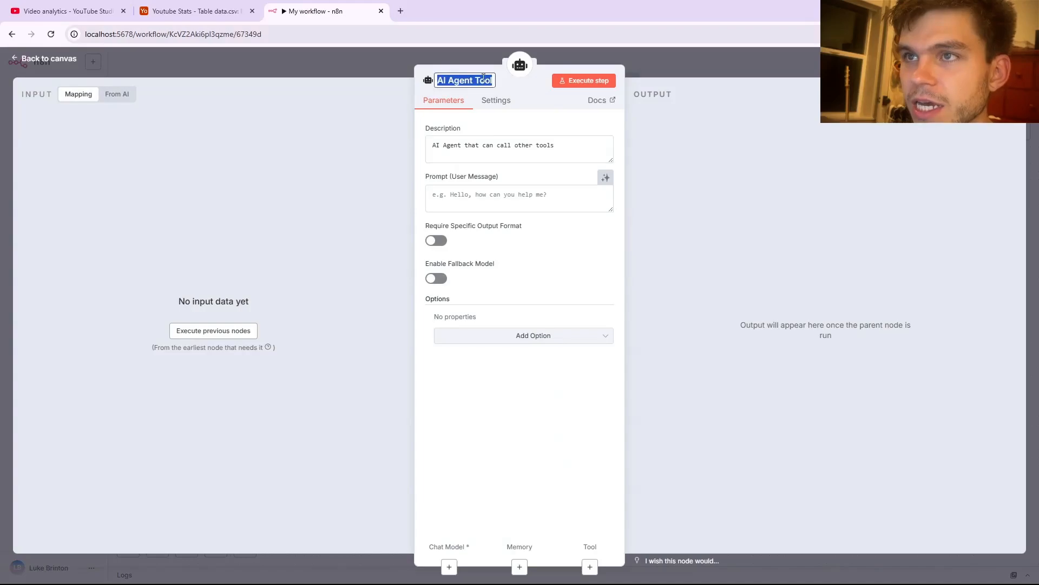
text(reacher)
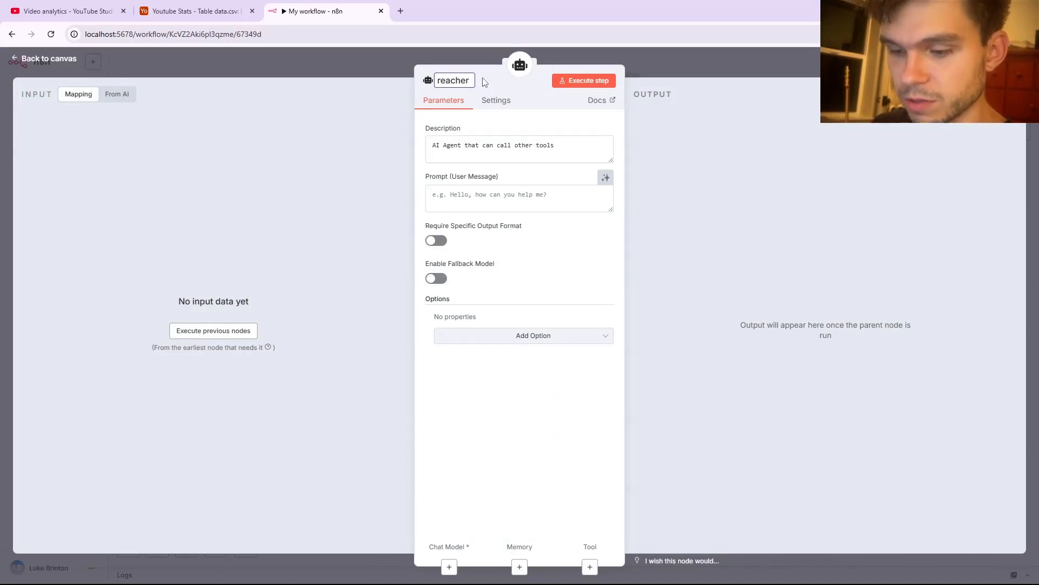
key(BackSpace)
key(BackSpace)
text(seacher)
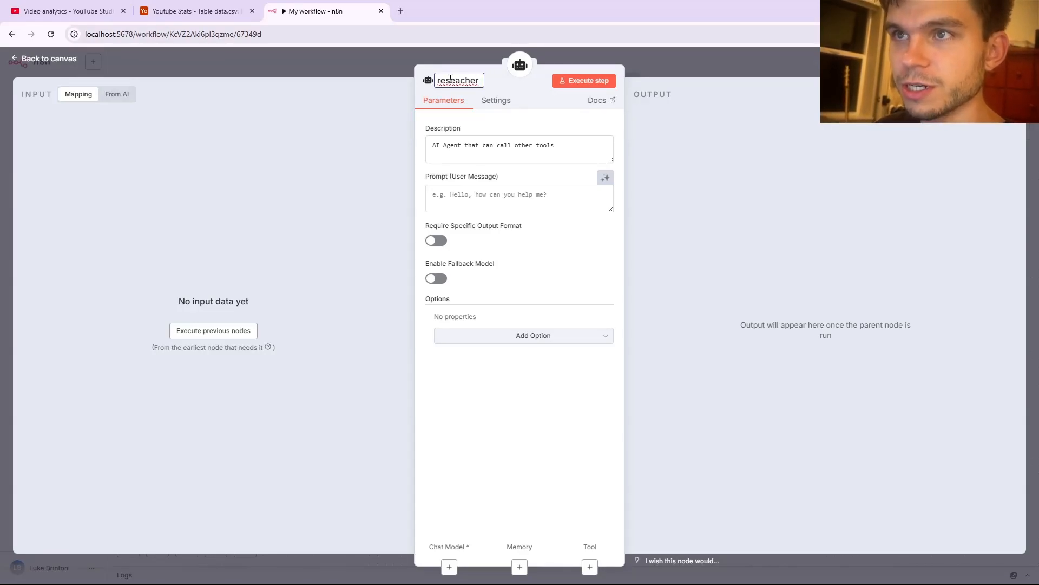
right_click(453, 79)
click(472, 93)
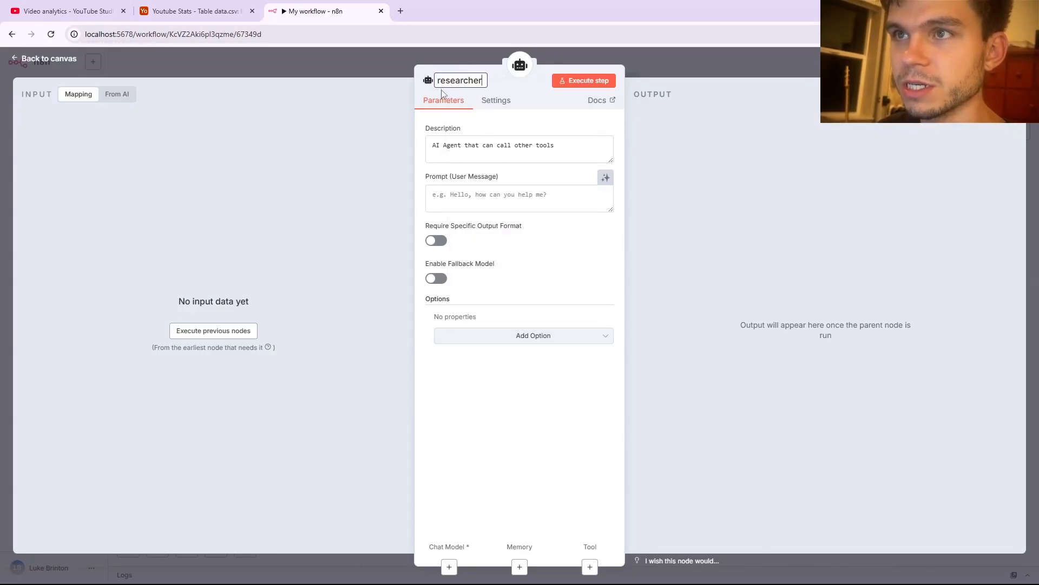
key(BackSpace)
text(R)
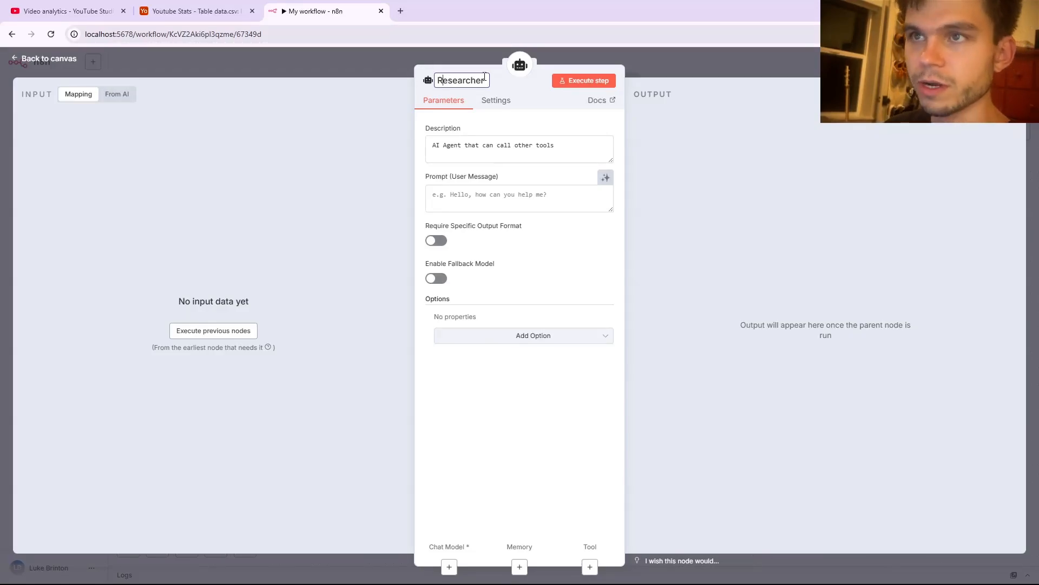
click(460, 62)
drag(789, 325, 875, 357)
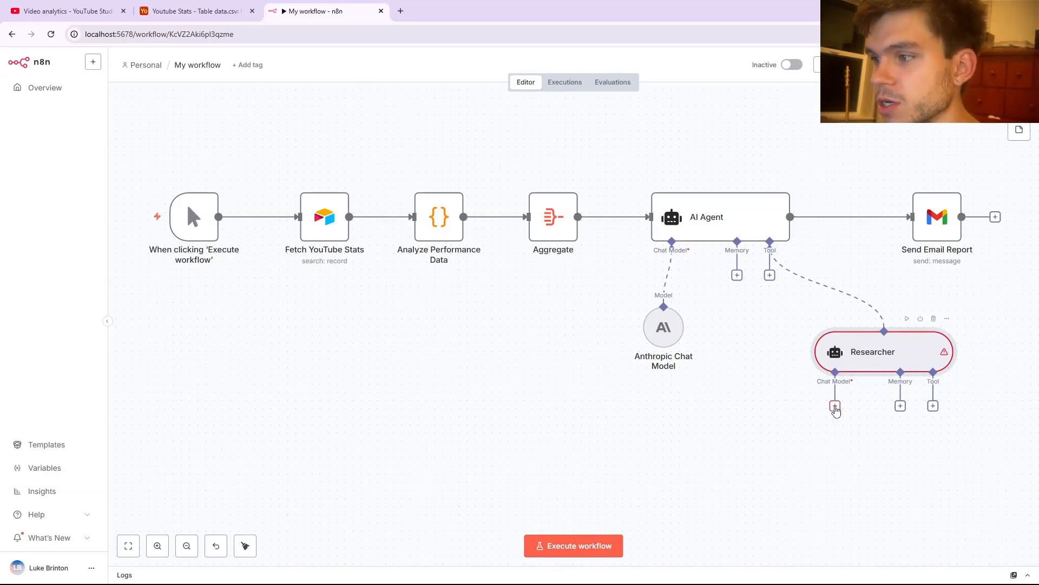
Attach an OpenRouter Chat Model to the Researcher agent.
click(835, 406)
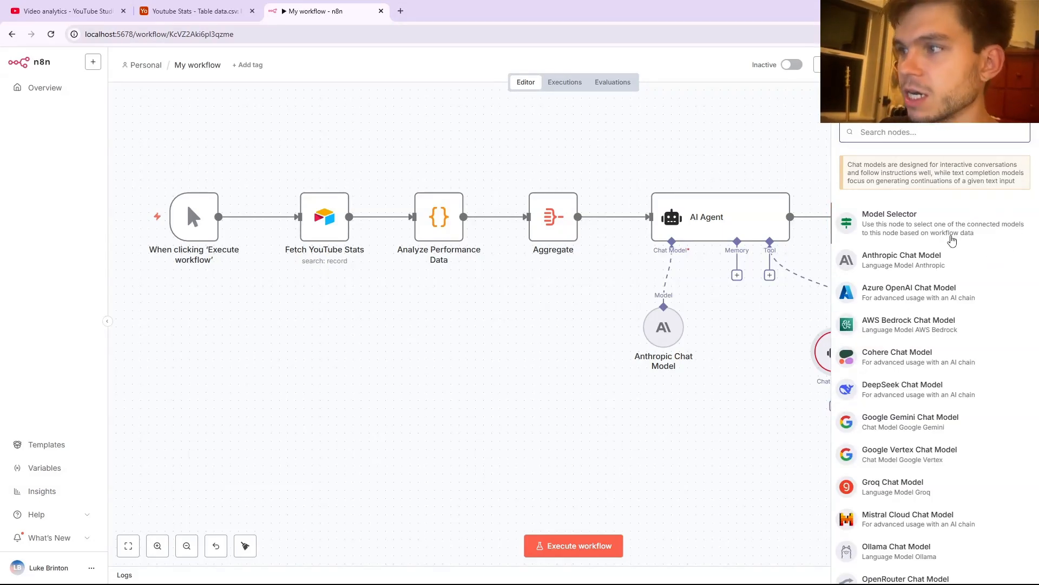
scroll(975, 379, down, 2)
click(906, 529)
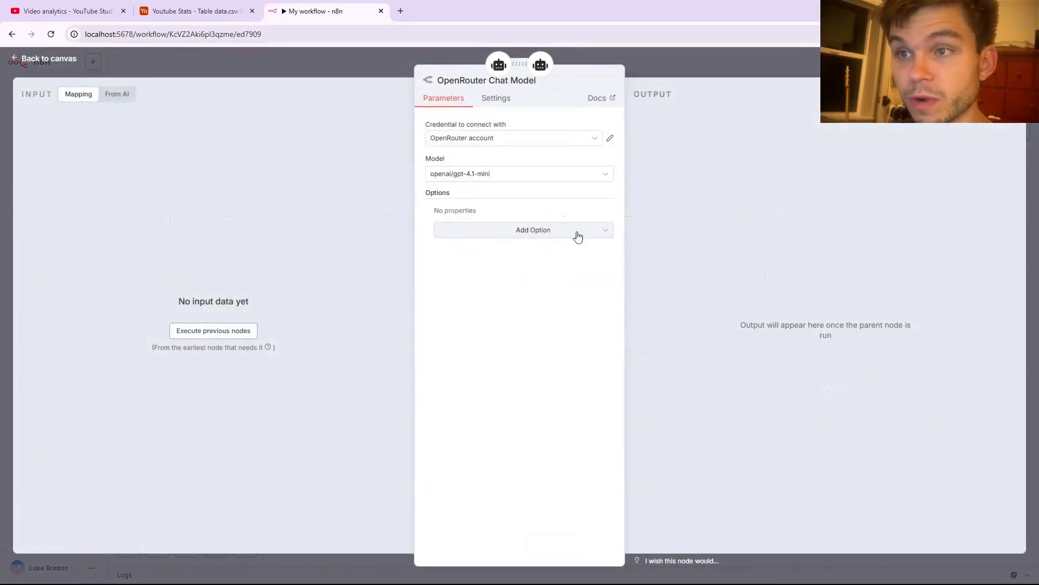
Set the OpenRouter model to deepseek/deepseek-r1, return to the canvas and place the model node directly below Researcher's chat model connection.
click(516, 178)
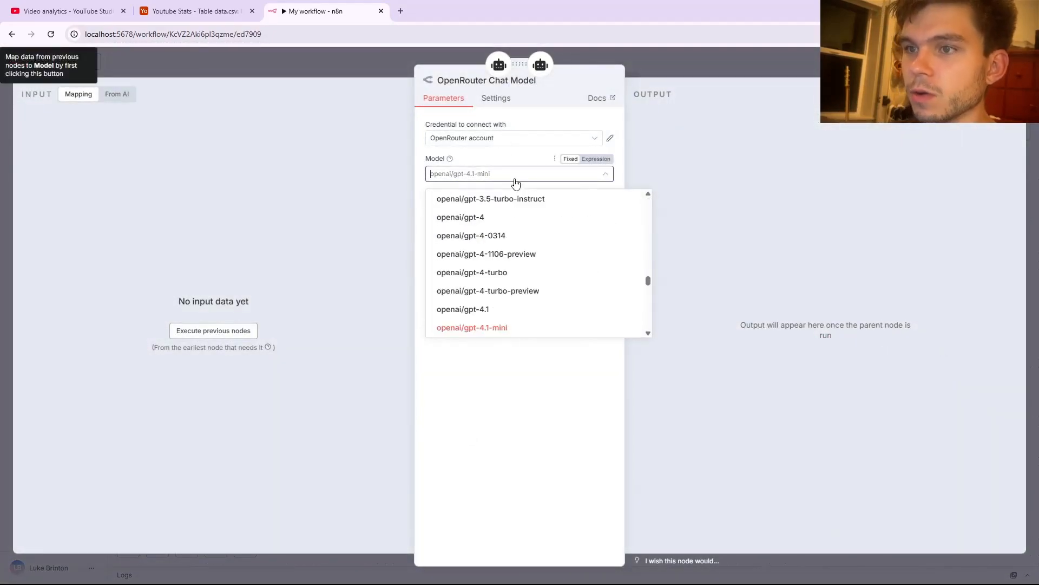
scroll(536, 242, down, 2)
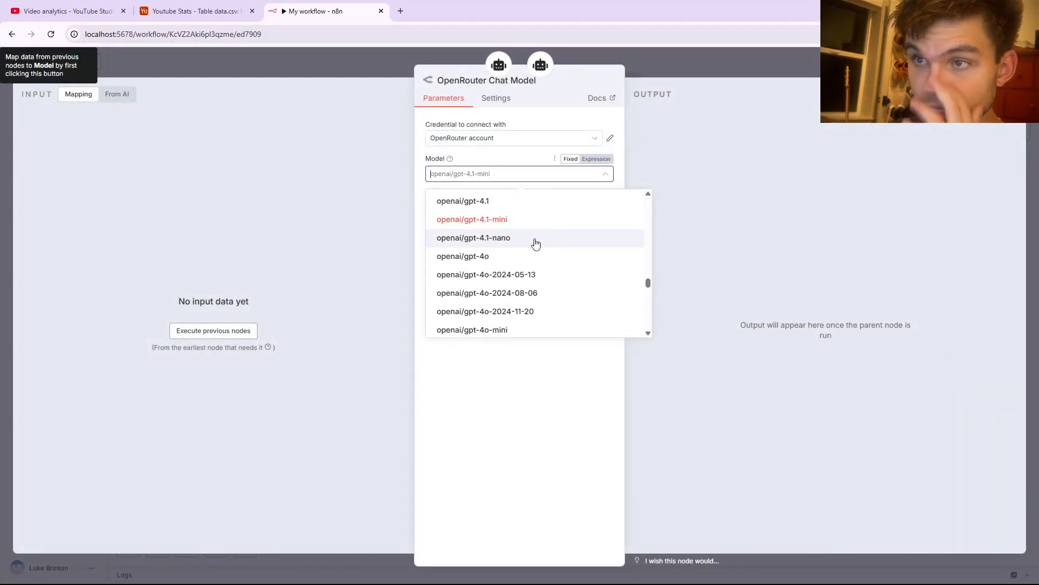
text(deep)
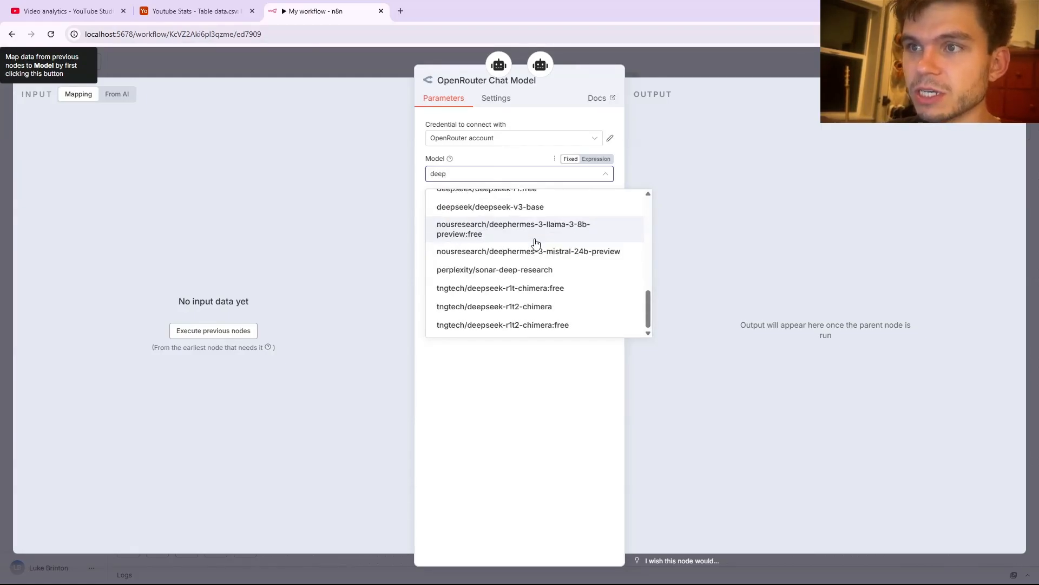
scroll(547, 268, up, 3)
scroll(547, 265, up, 5)
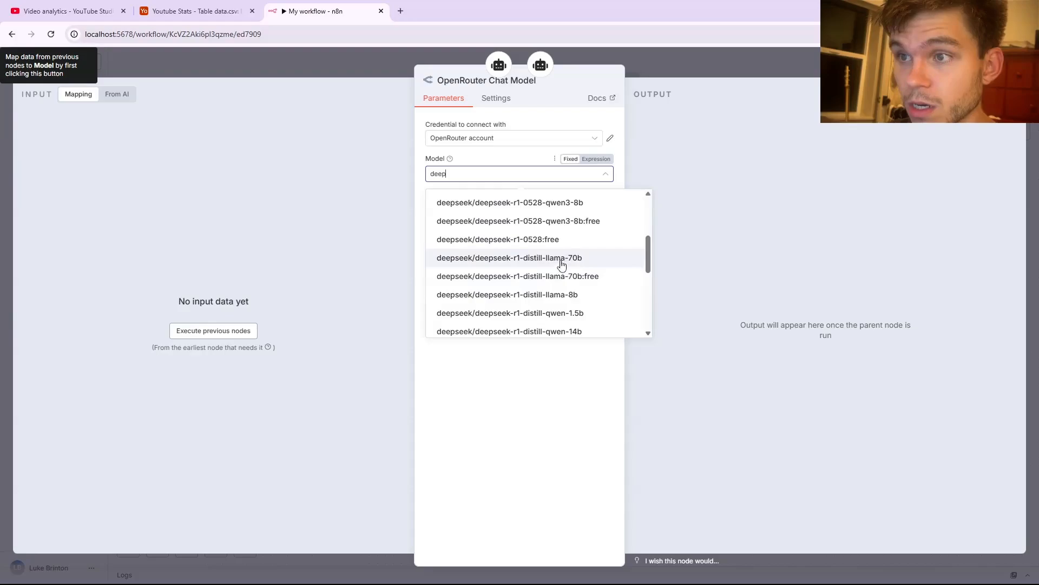
scroll(561, 266, up, 3)
click(553, 276)
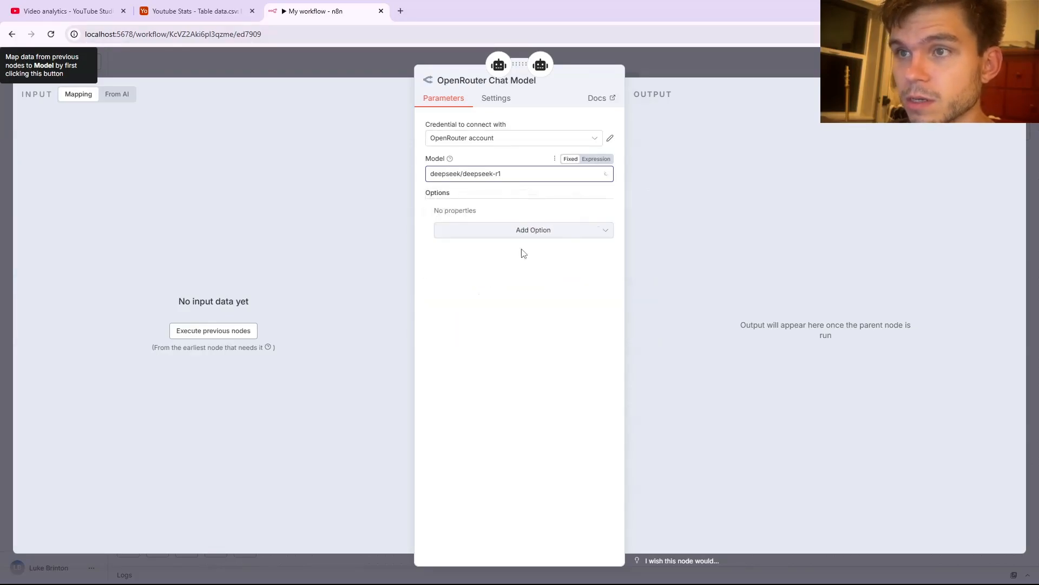
click(698, 69)
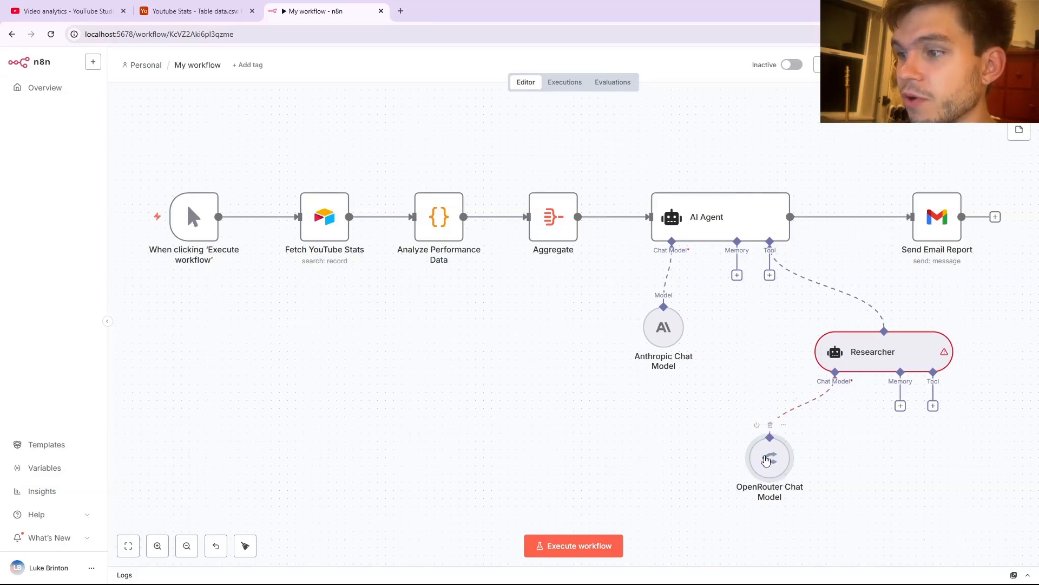
drag(766, 460, 823, 452)
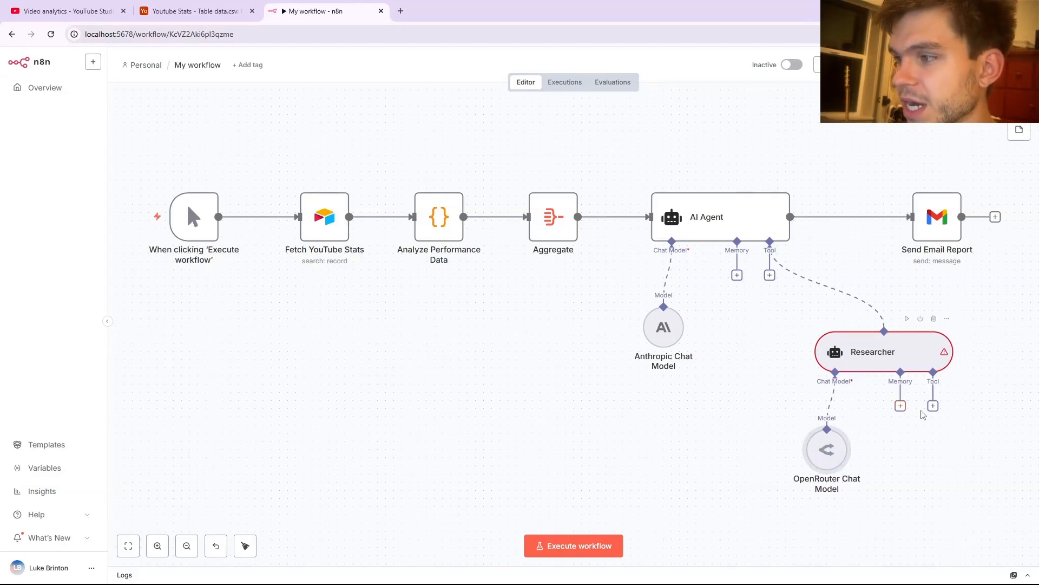
Add the Perplexity Tool to the Researcher agent with its default settings and return to the canvas.
click(932, 405)
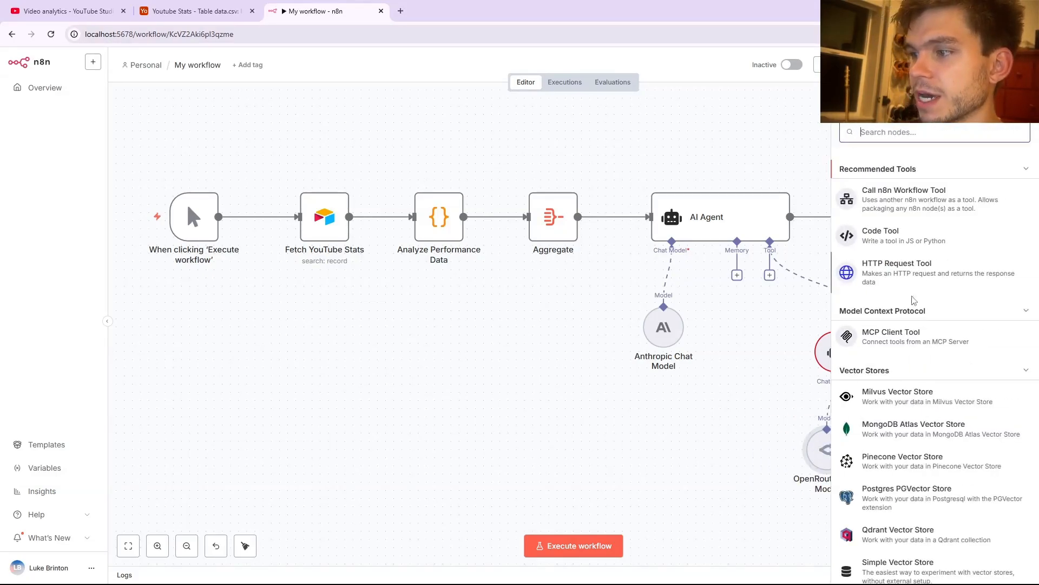
scroll(904, 336, down, 6)
scroll(892, 378, down, 3)
text(per)
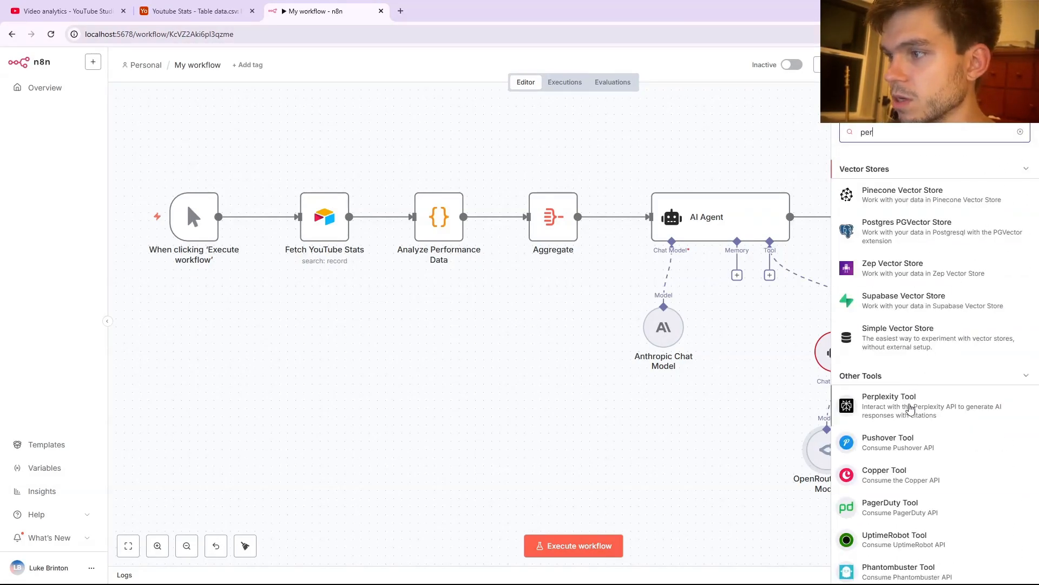
click(904, 405)
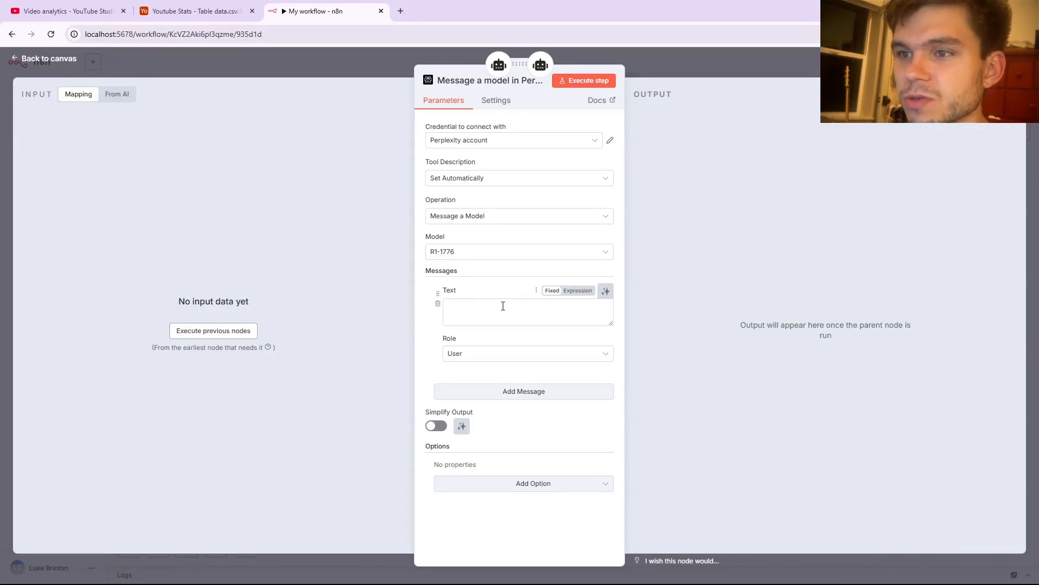
key(Escape)
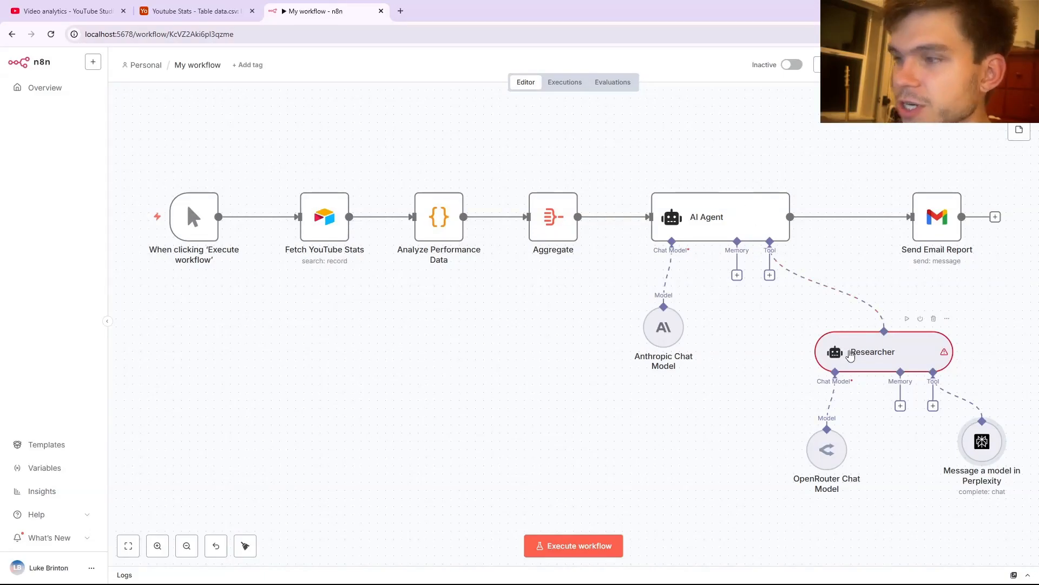
Open Claude and ChatGPT in two new browser tabs.
click(401, 11)
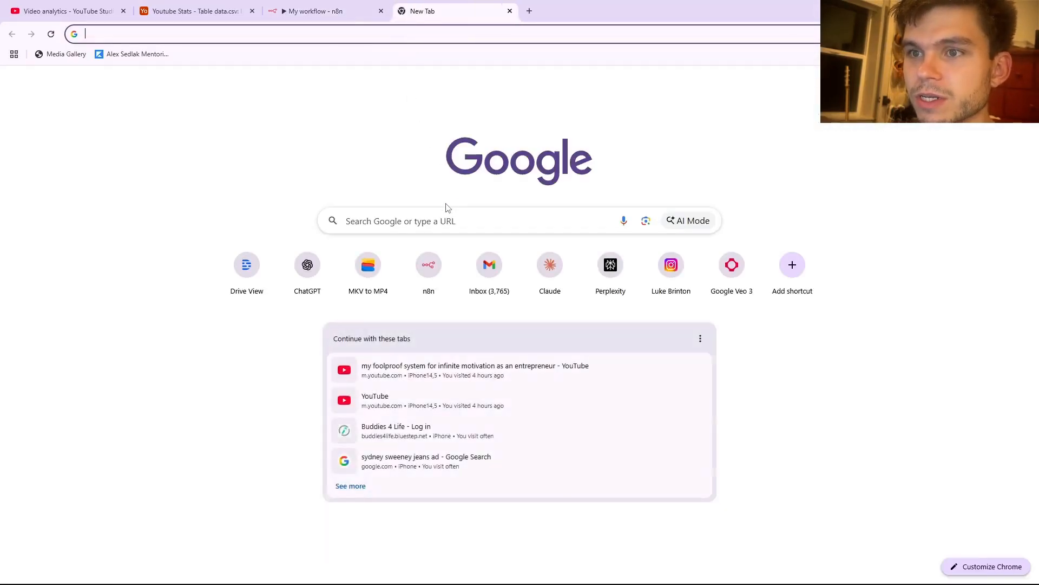
click(555, 273)
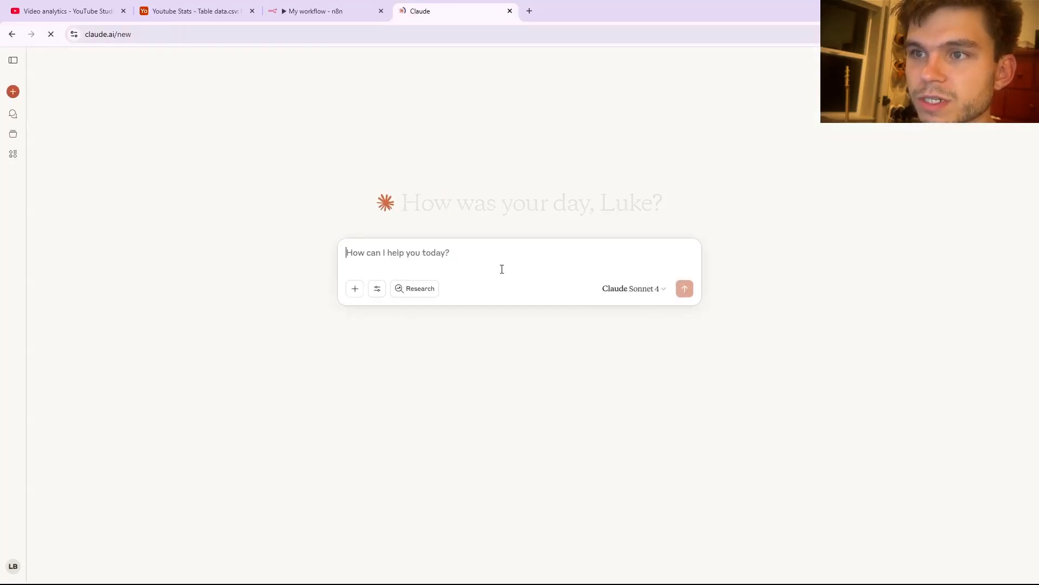
click(529, 10)
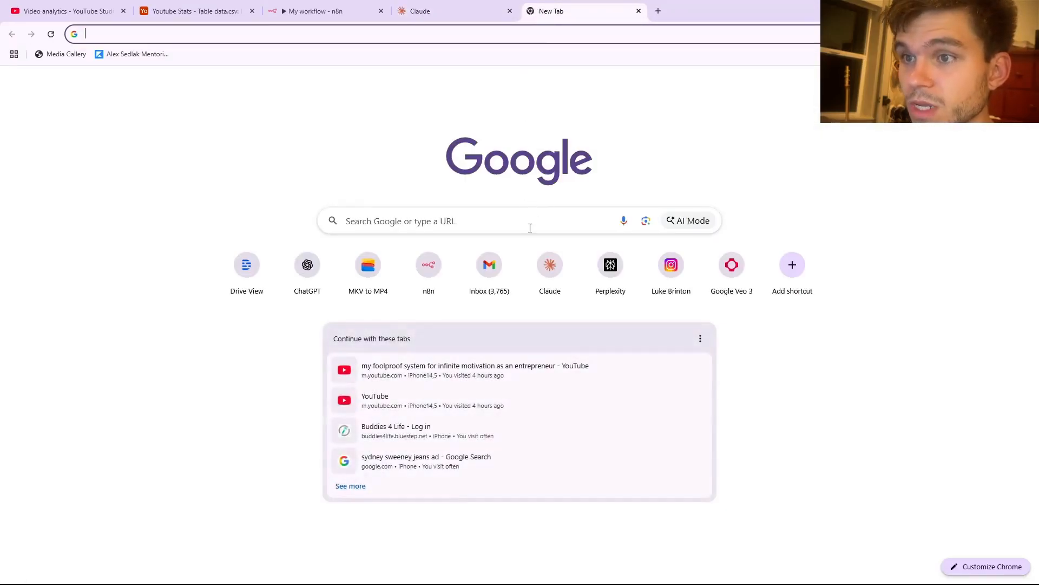
click(316, 271)
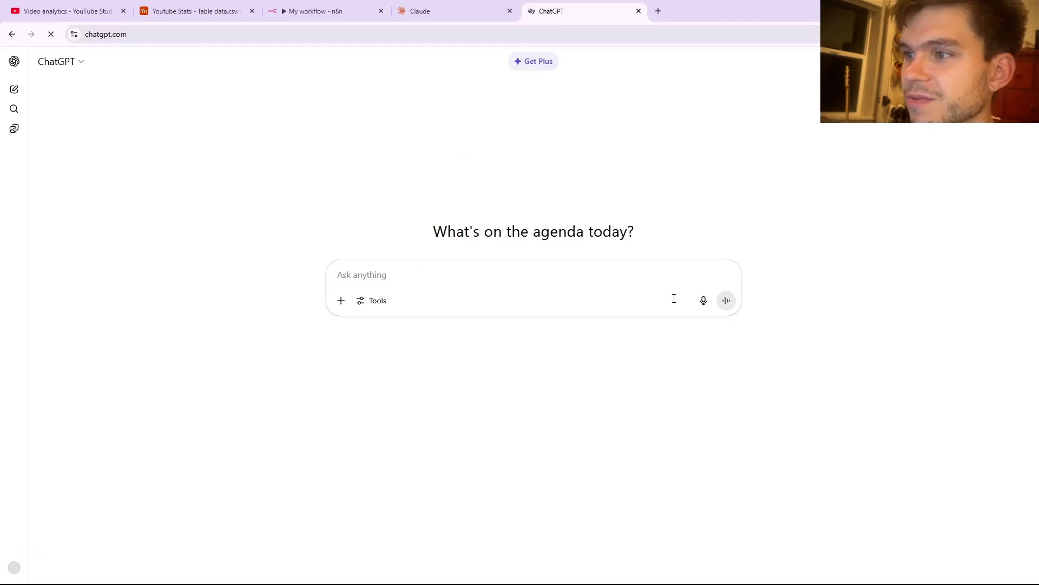
Dictate a ChatGPT message requesting a researcher agent prompt restricted to the analytics of the owner's AI YouTube channel, and copy the text.
click(703, 301)
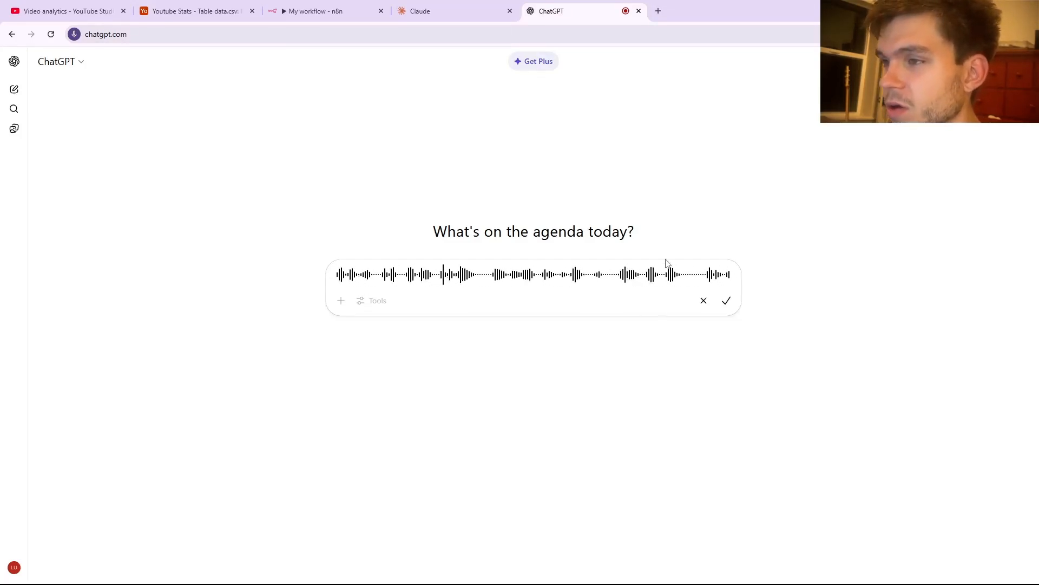
click(724, 302)
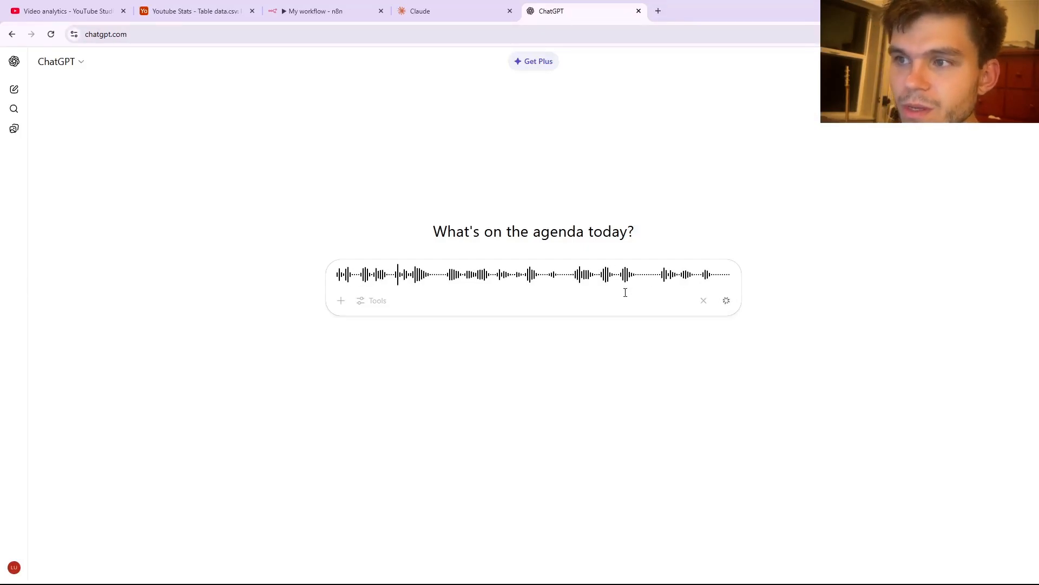
key(ctrl+a)
key(ctrl+c)
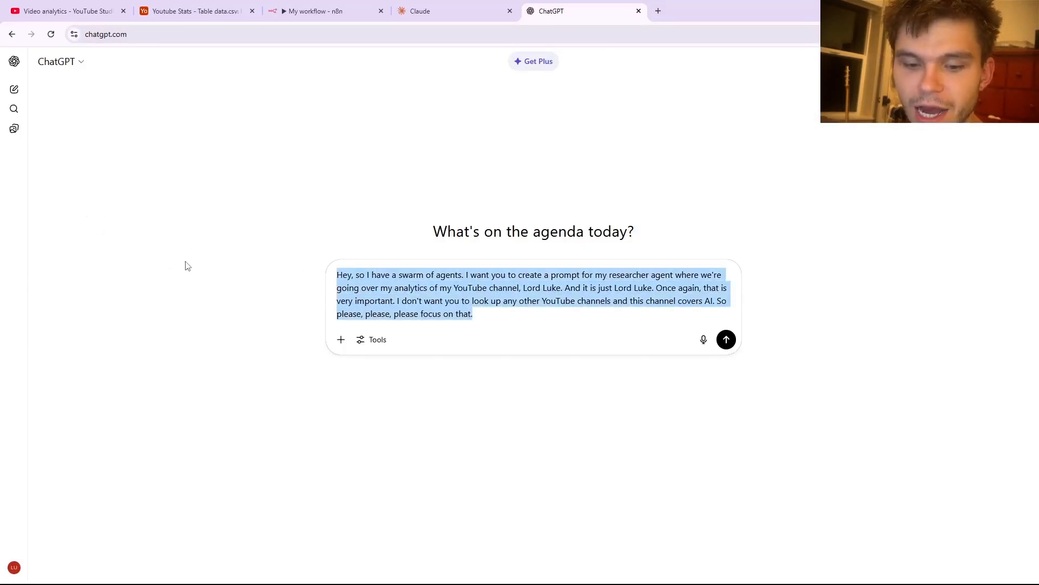
Paste the copied researcher agent request into a new Claude chat, add "improve this prompt" below it, and send the message.
click(417, 10)
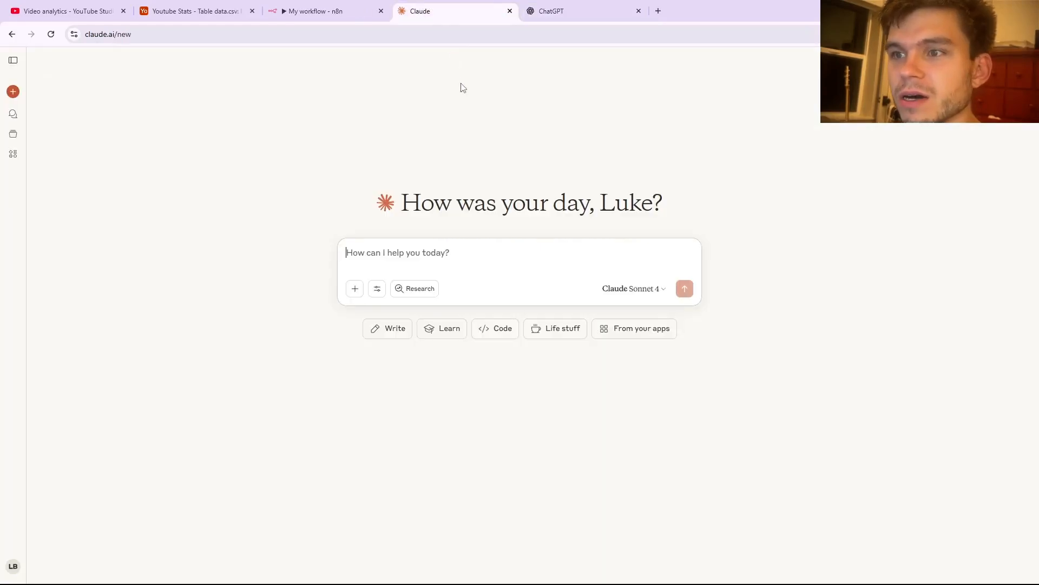
click(394, 255)
key(ctrl+v)
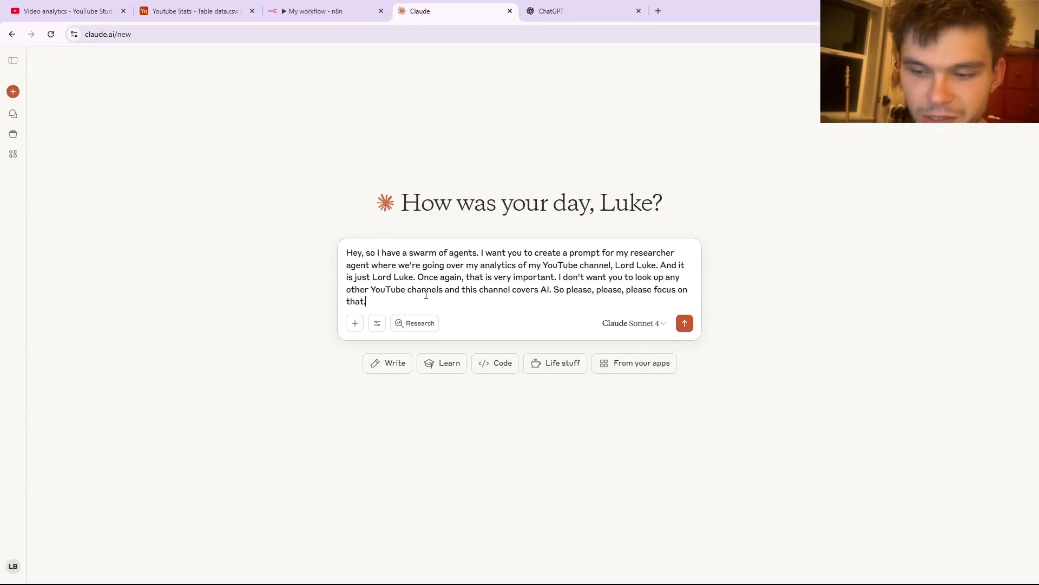
key(shift+Return)
key(shift+Return)
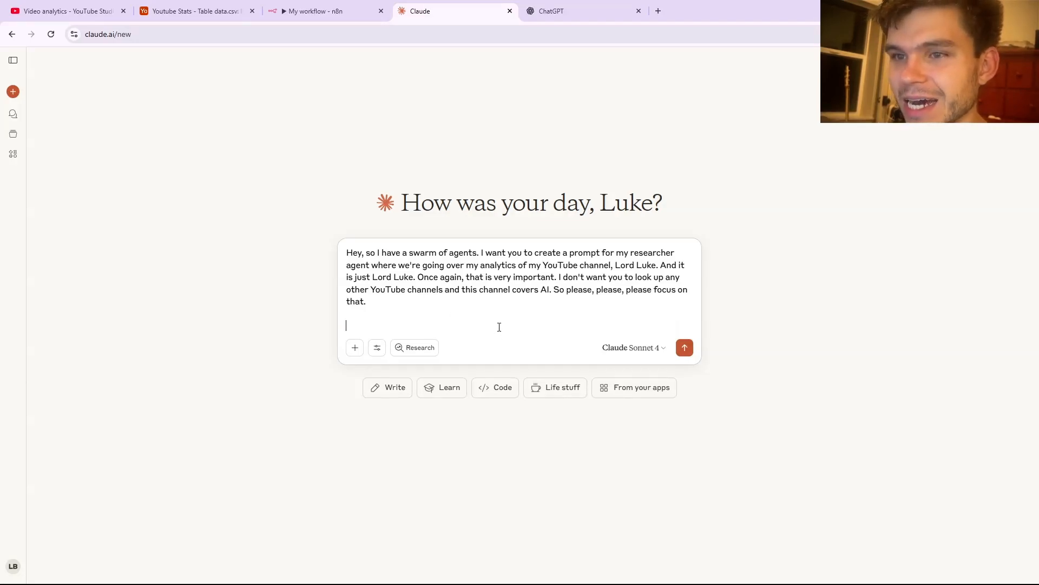
text(prompt)
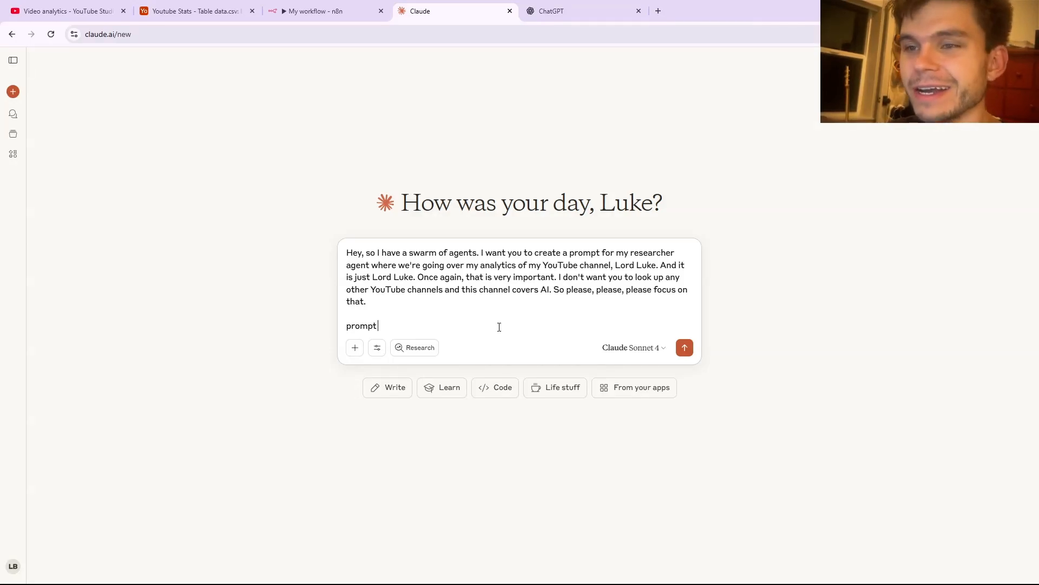
key(ctrl+p)
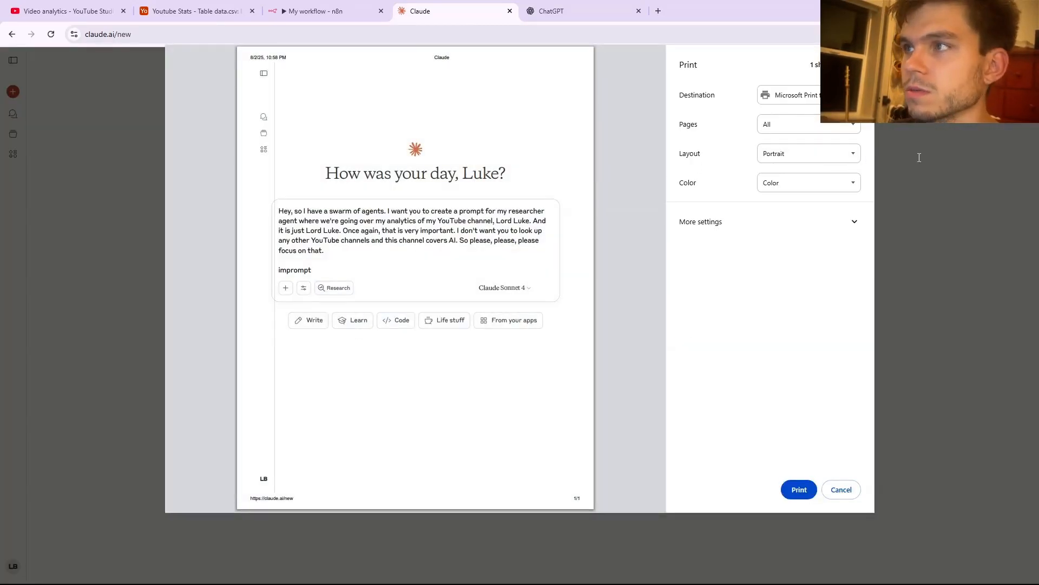
click(841, 490)
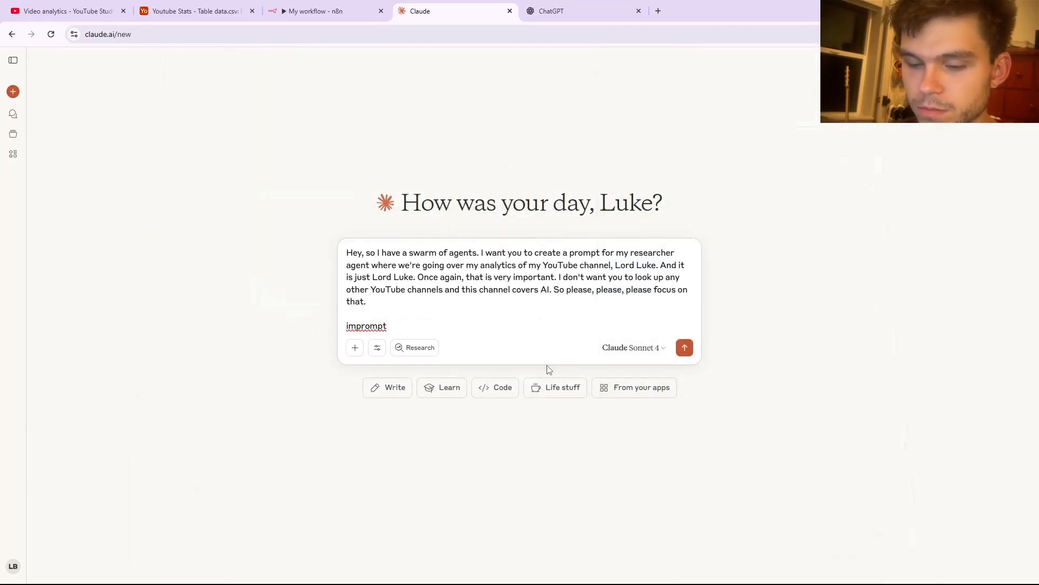
text(pro)
text(ve this)
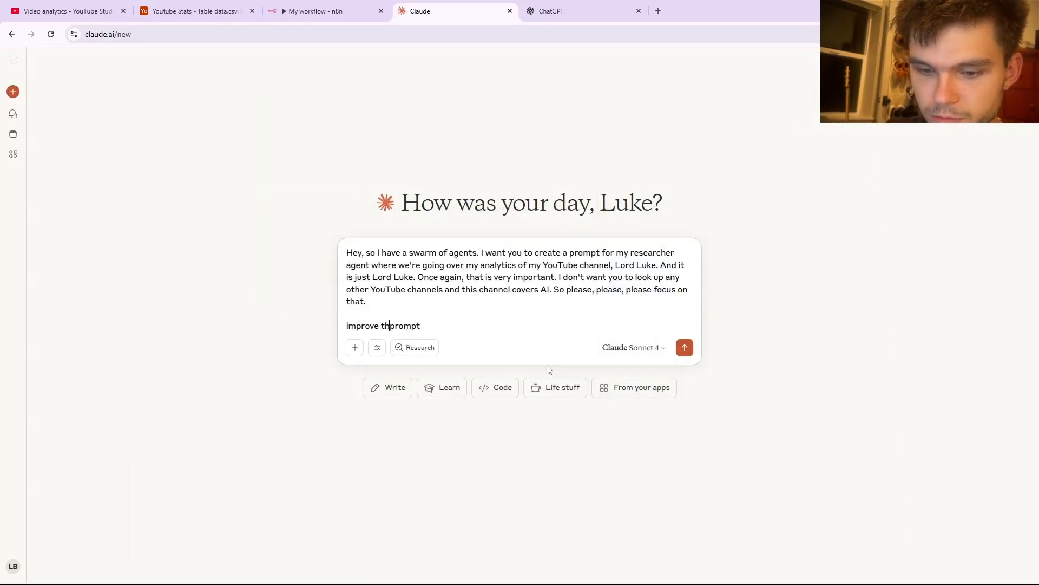
click(685, 347)
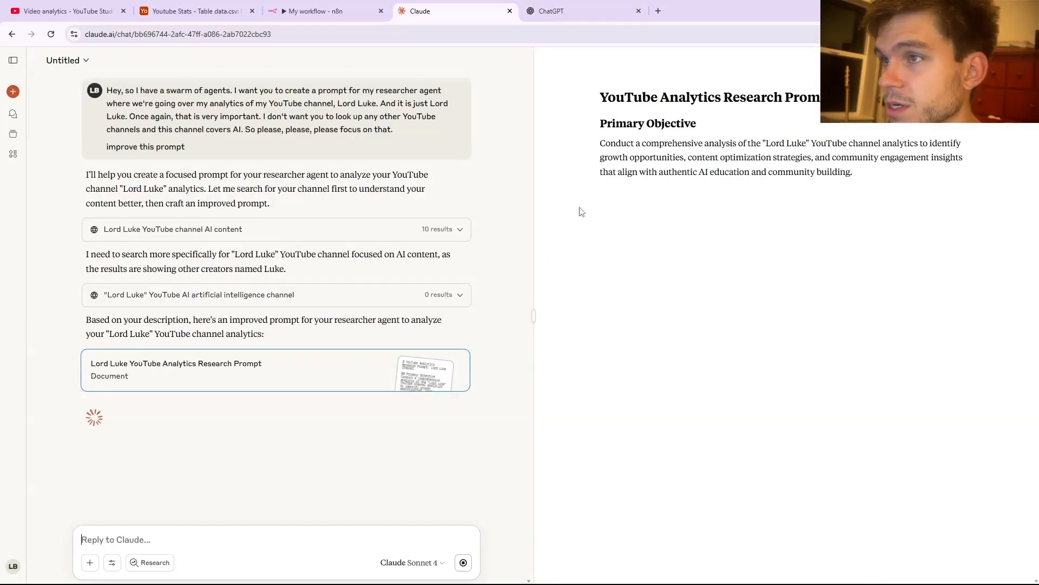
Copy Claude's prompt from Primary Objective through Community Building Insights and replace the Researcher node's default description with it in n8n.
drag(598, 126, 692, 525)
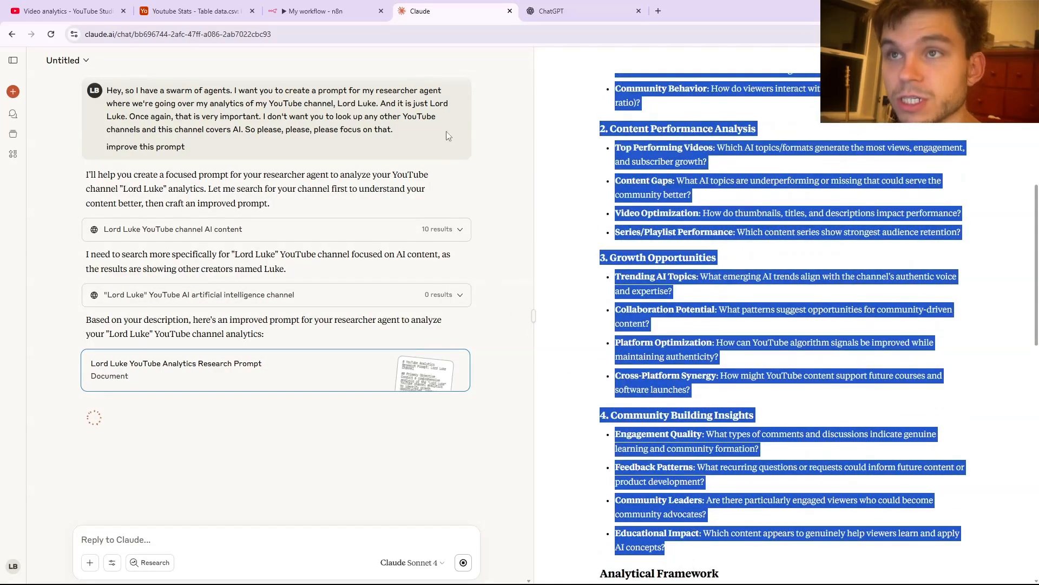
click(325, 11)
click(947, 318)
click(945, 340)
click(486, 151)
drag(558, 146, 382, 161)
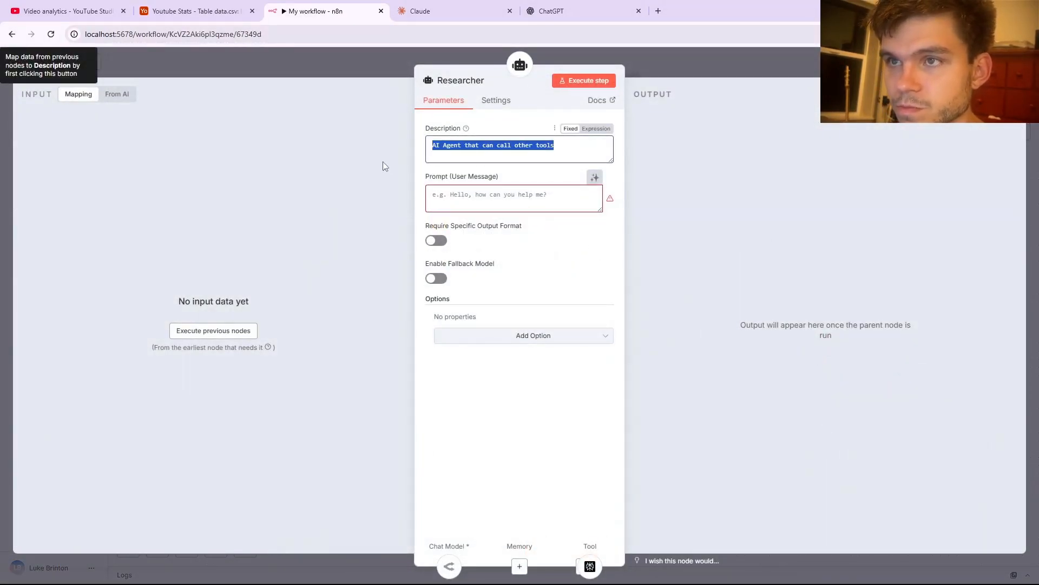
key(BackSpace)
key(ctrl+v)
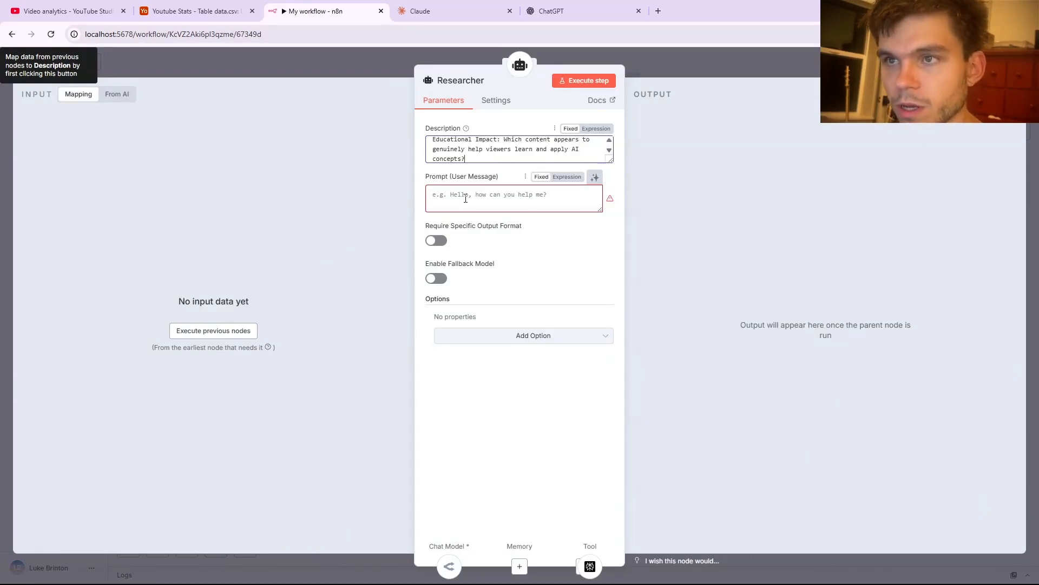
click(466, 198)
key(Escape)
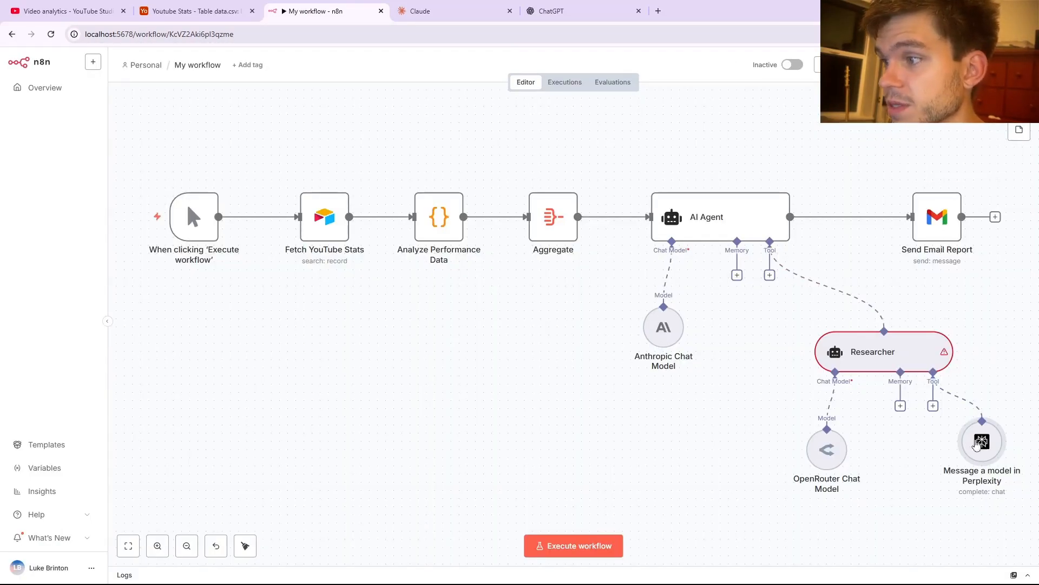
Run the workflow with the Researcher disconnected from the AI Agent, and reconnect it to the agent's tool input after the run.
drag(906, 354, 898, 353)
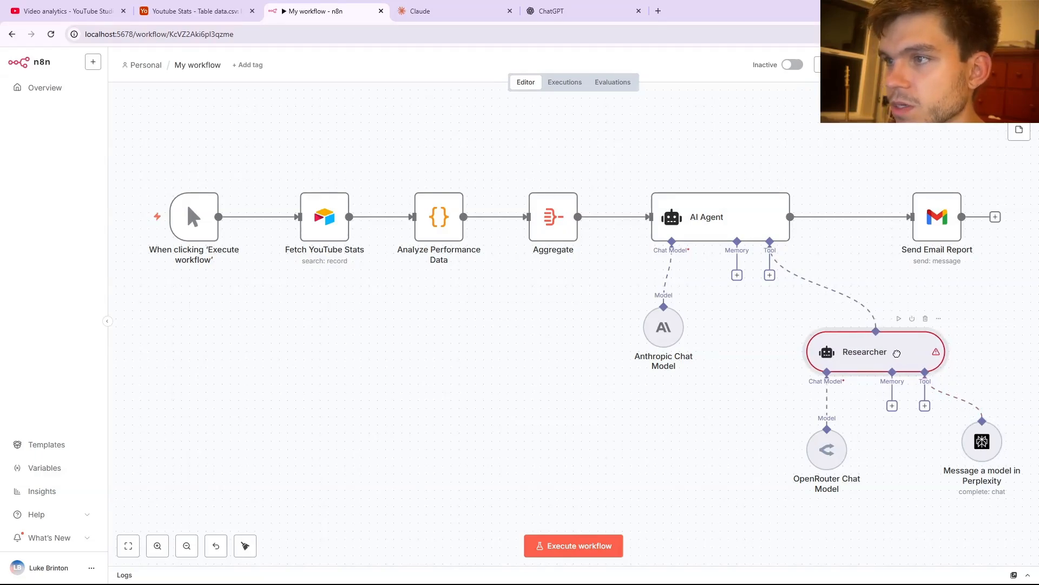
click(822, 286)
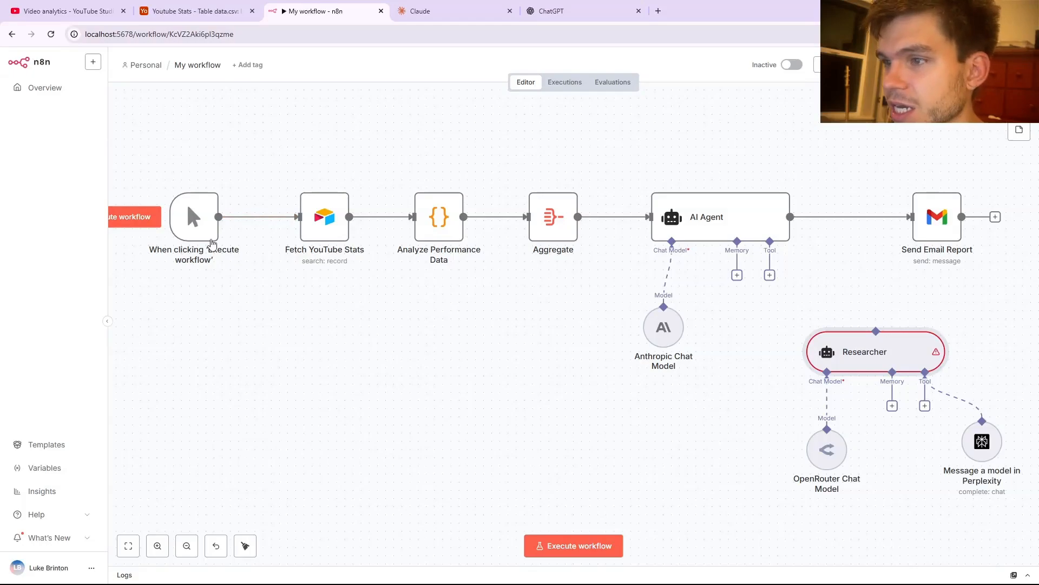
click(138, 217)
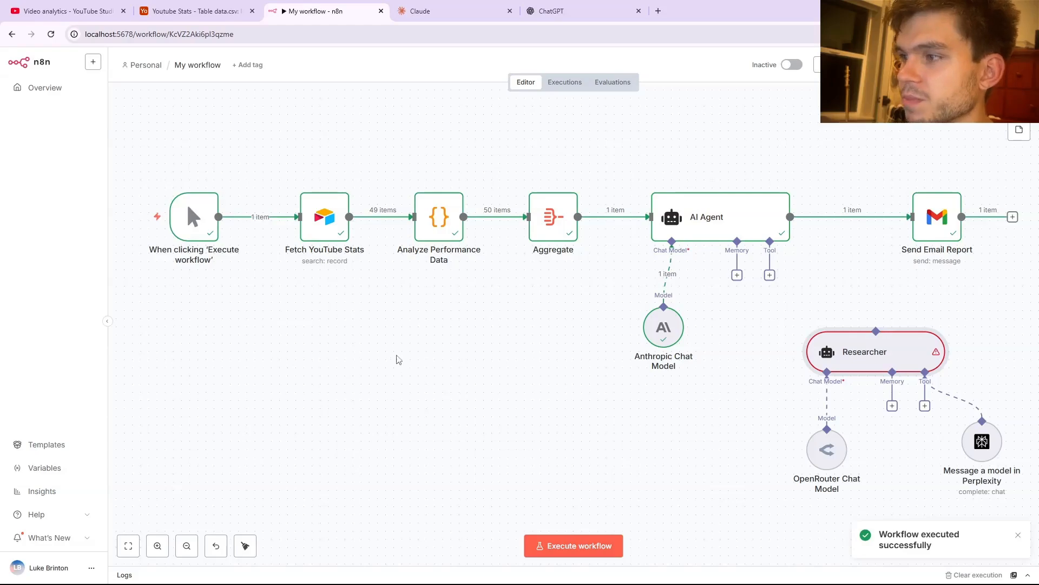
drag(770, 241, 876, 330)
Map the AI Agent's output into the Researcher's user message prompt as {{ $json.output }}, set the field to Fixed, and return to the canvas.
click(940, 320)
click(888, 331)
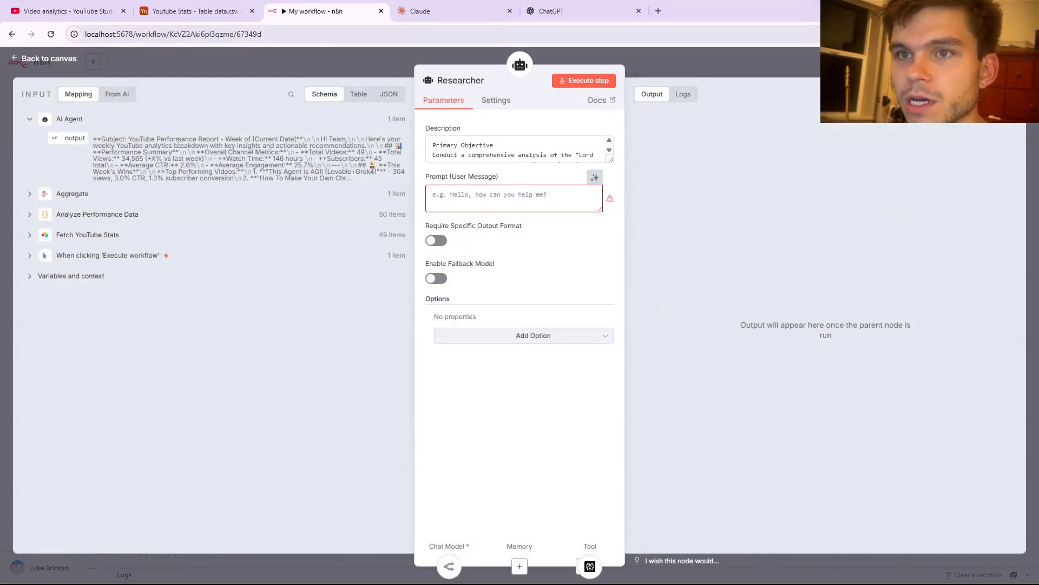
drag(75, 138, 479, 209)
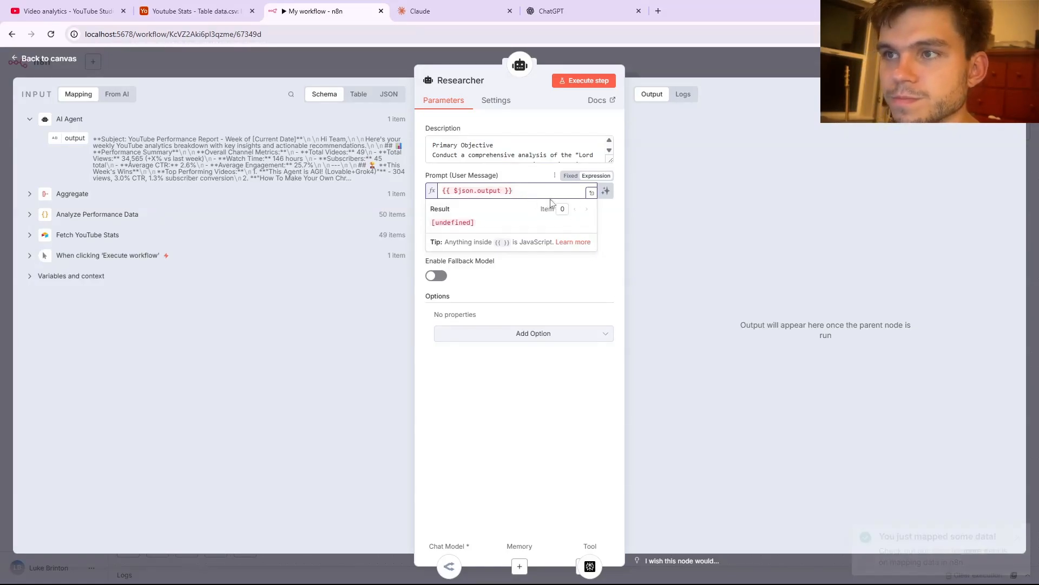
click(642, 228)
click(542, 177)
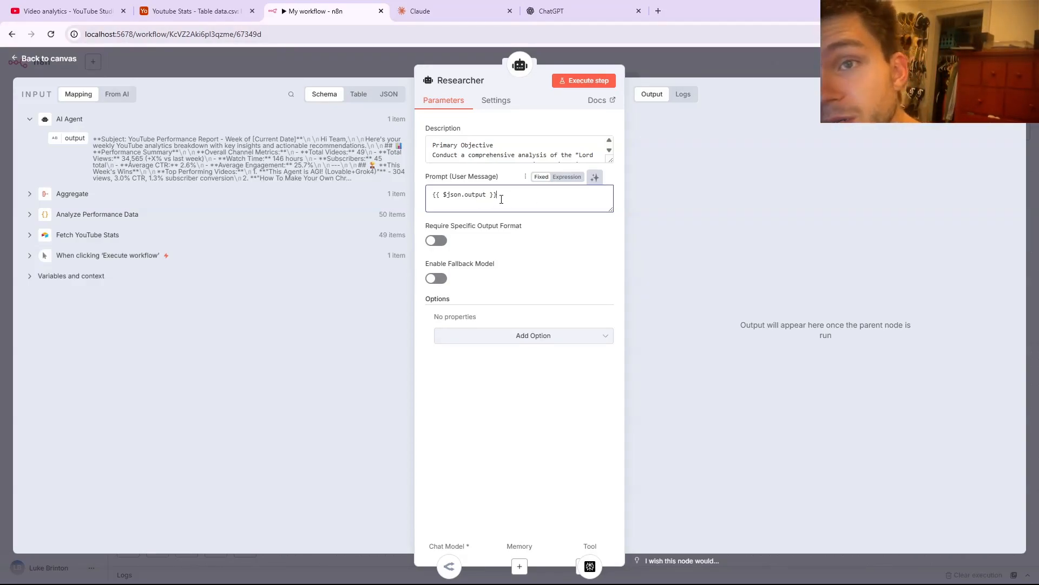
click(740, 60)
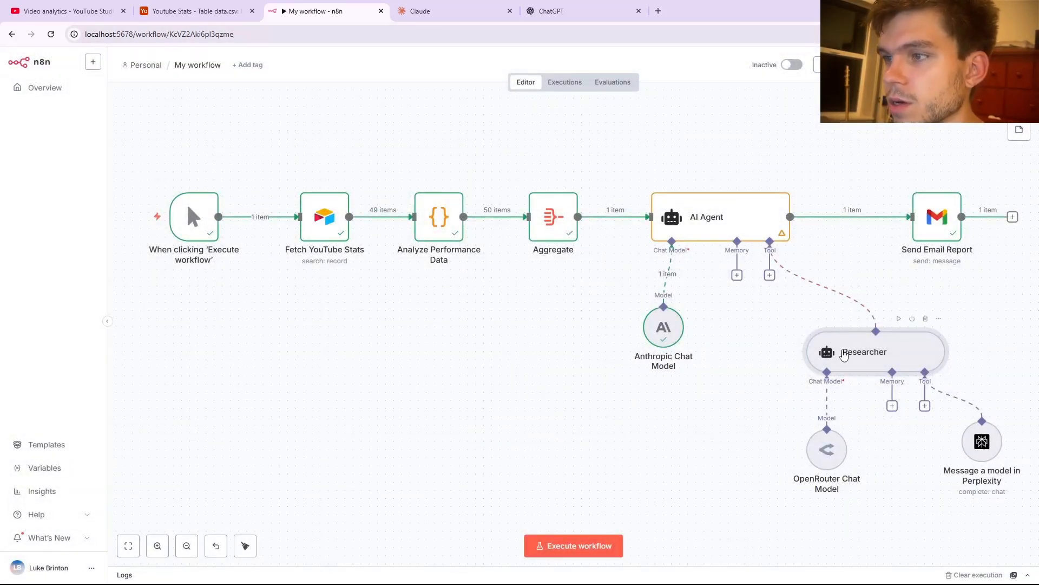
Spread out the sub-nodes by moving the Researcher and its OpenRouter Chat Model rightward and the Anthropic Chat Model leftward.
drag(845, 354, 854, 355)
drag(836, 455, 869, 460)
drag(881, 349, 913, 356)
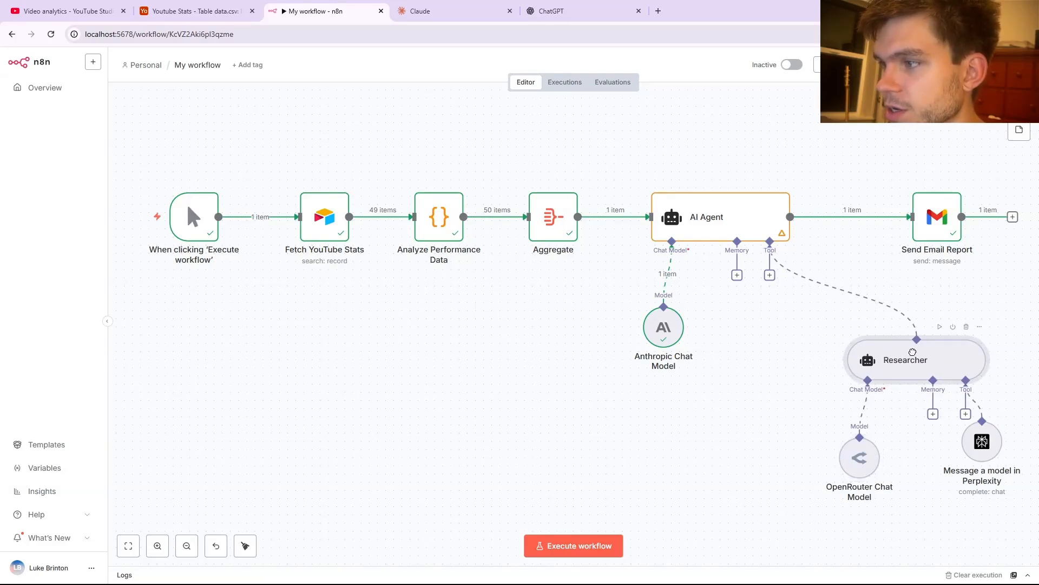
drag(651, 331, 594, 323)
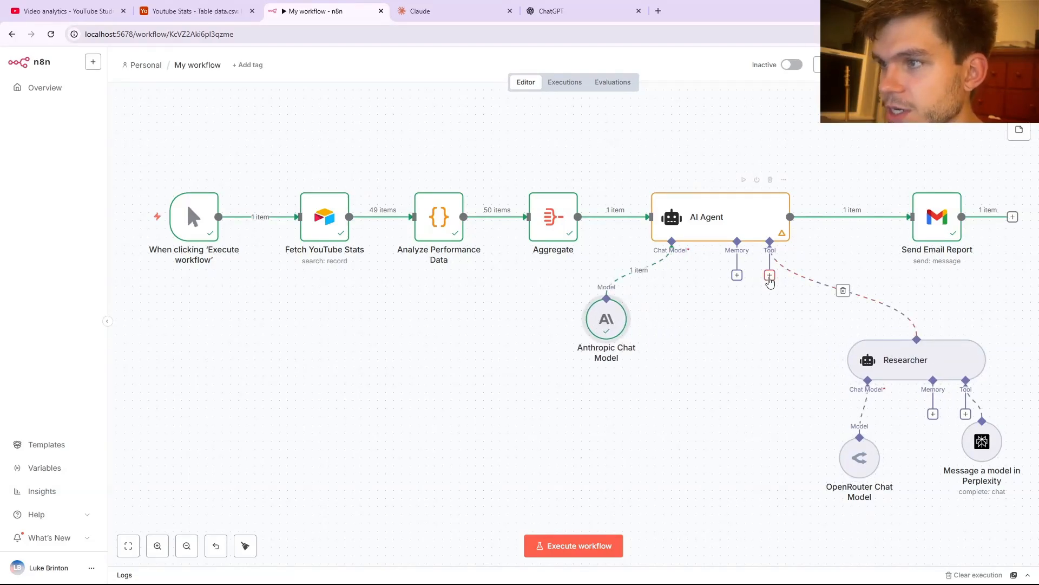
Add an AI Agent Tool as another tool of the main AI Agent and clear its default description.
click(770, 275)
scroll(887, 389, down, 8)
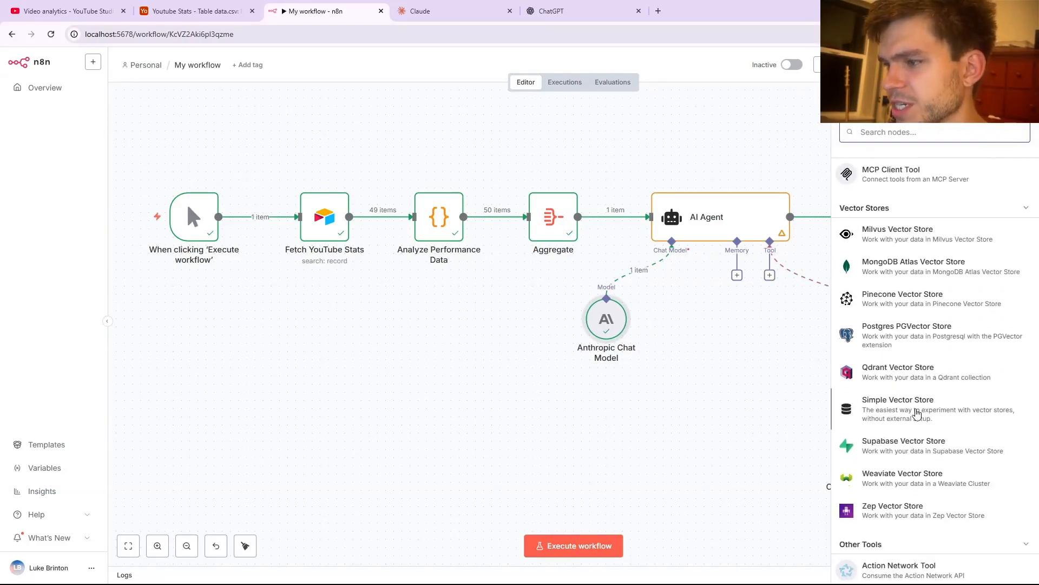
click(894, 458)
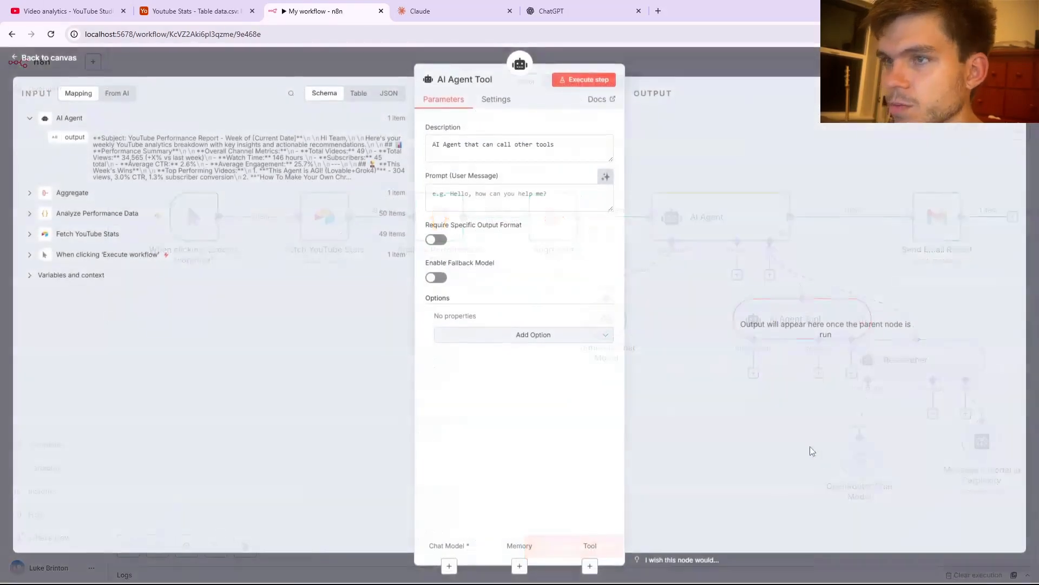
drag(560, 150, 371, 150)
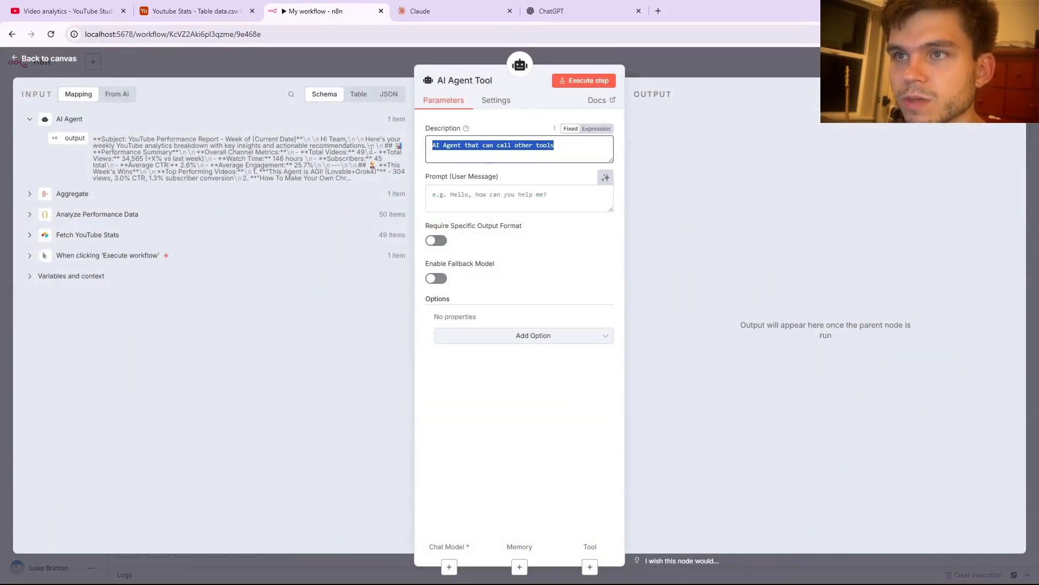
key(BackSpace)
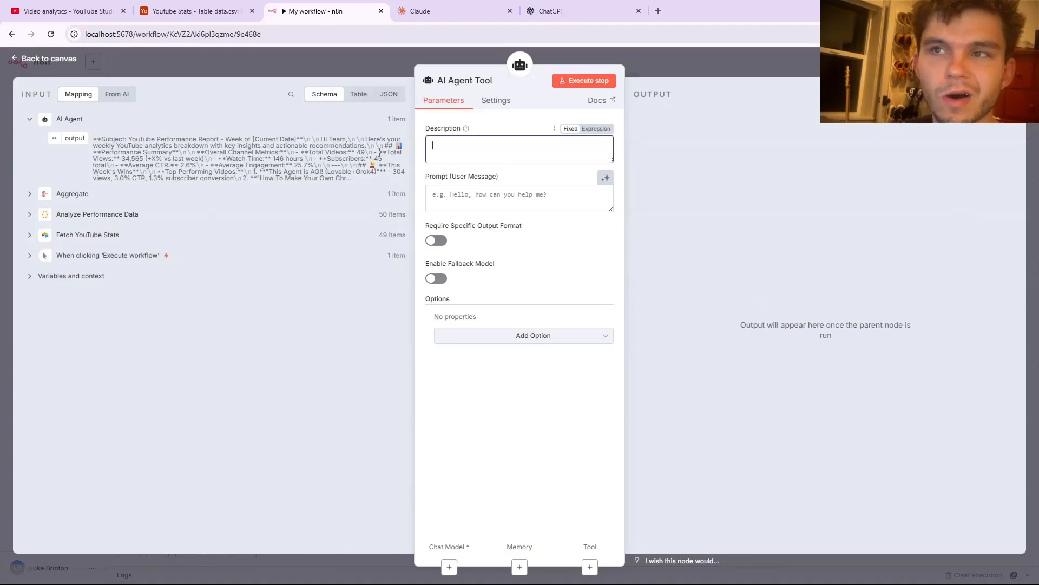
Rename the new AI Agent Tool as "Copy writing agent" and place the cursor in its empty description.
click(475, 82)
key(BackSpace)
text(Copy)
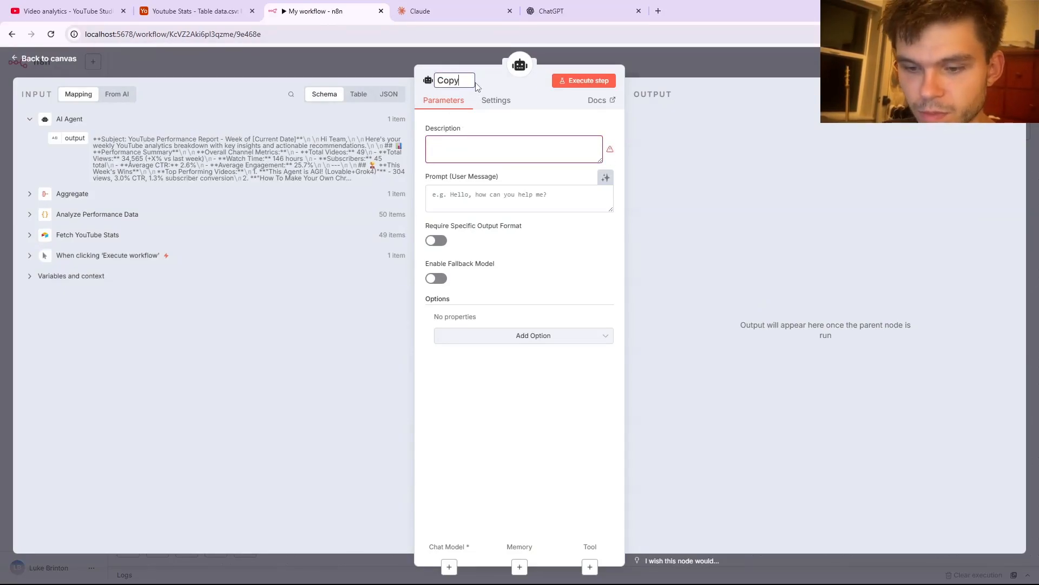
text( writing agent)
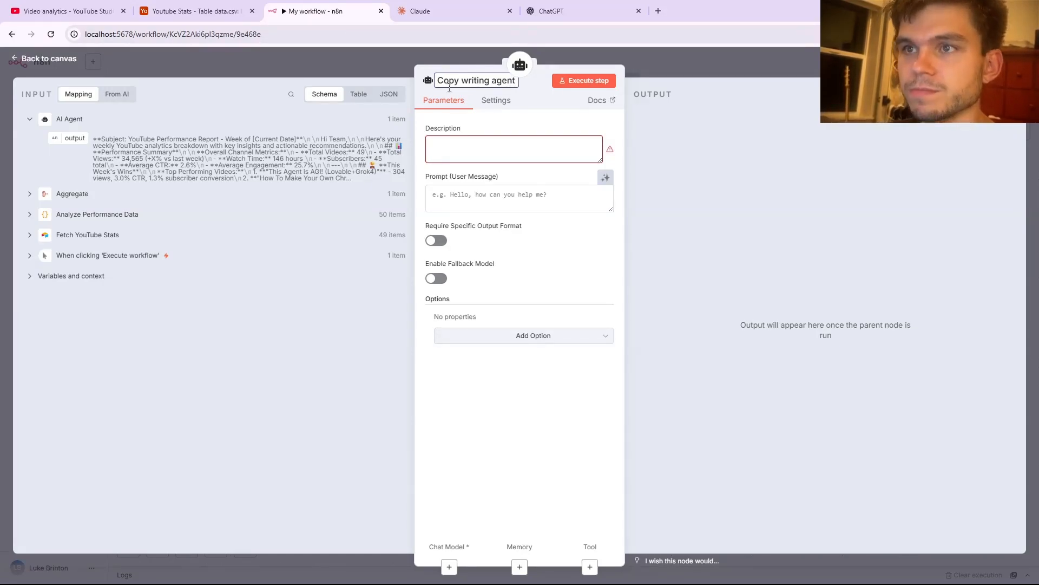
click(455, 148)
Replace the ChatGPT draft with a dictated copywriting agent prompt about using the statistics to improve content and impact more people, and copy it.
click(568, 11)
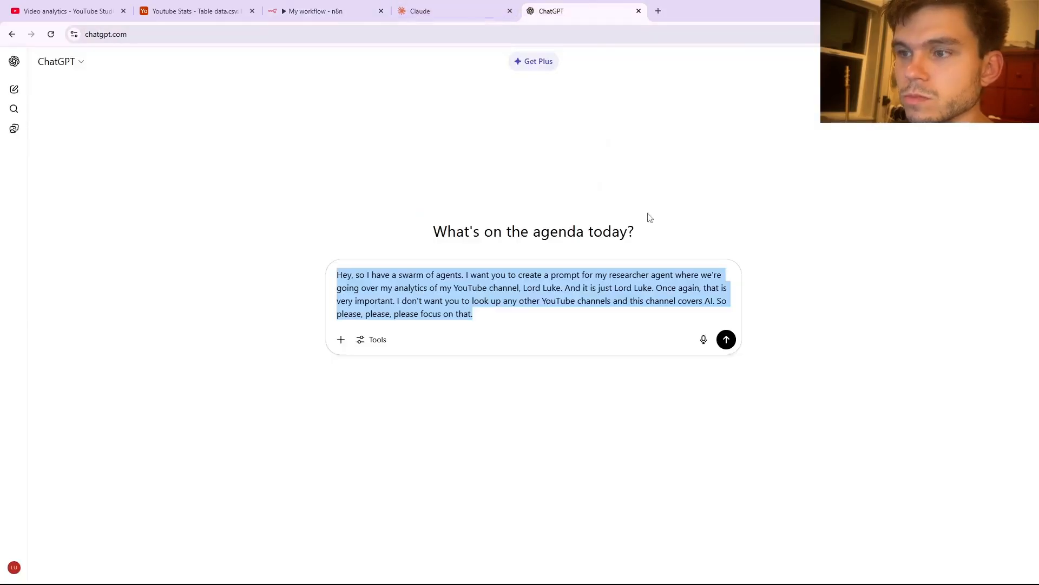
key(BackSpace)
click(703, 300)
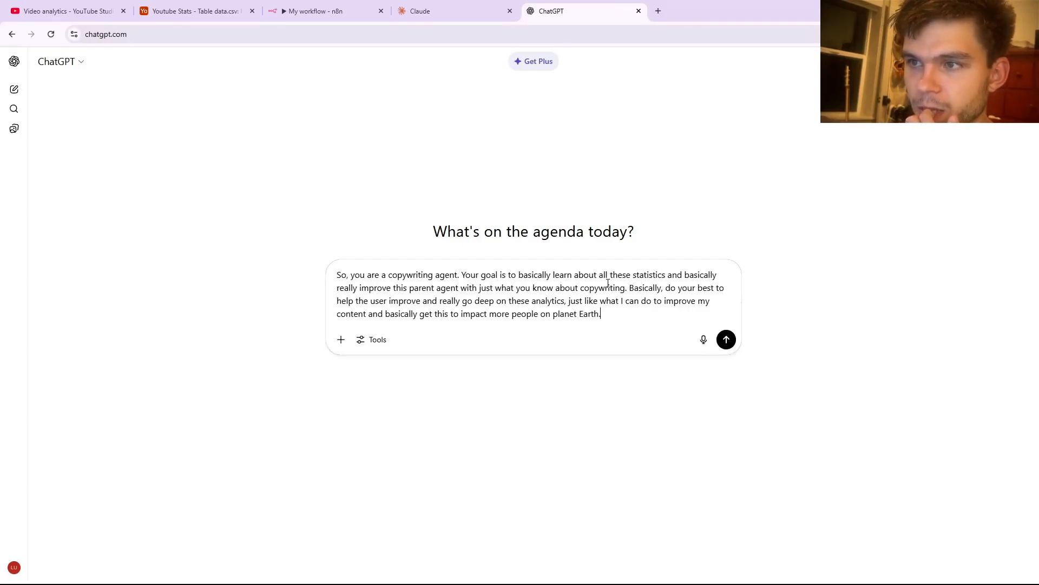
drag(614, 321, 280, 263)
key(ctrl+c)
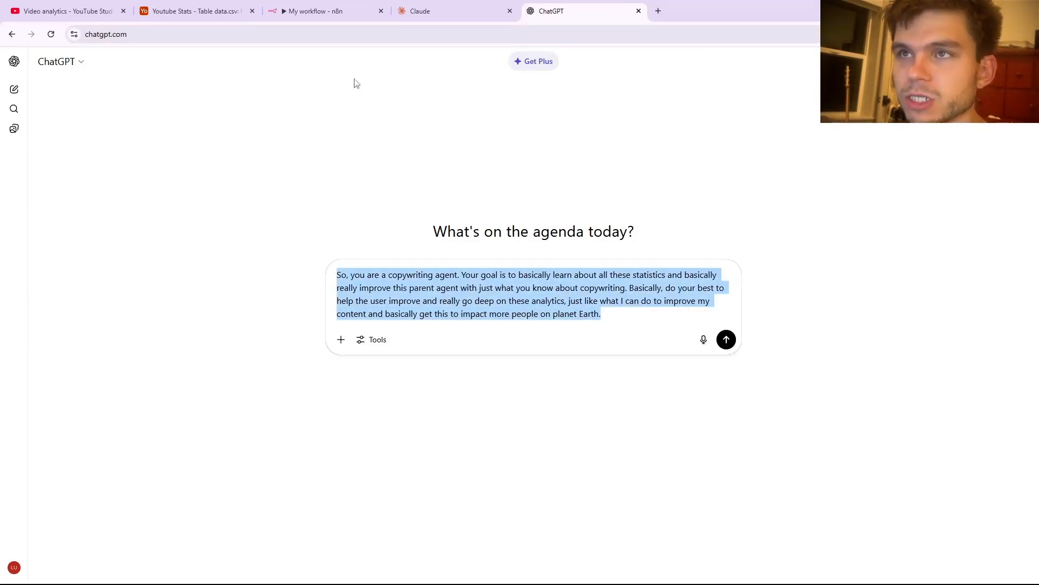
Paste the copywriting agent prompt into the existing Claude chat, add "imrpove this prompt please?" below it, and send the message.
click(427, 11)
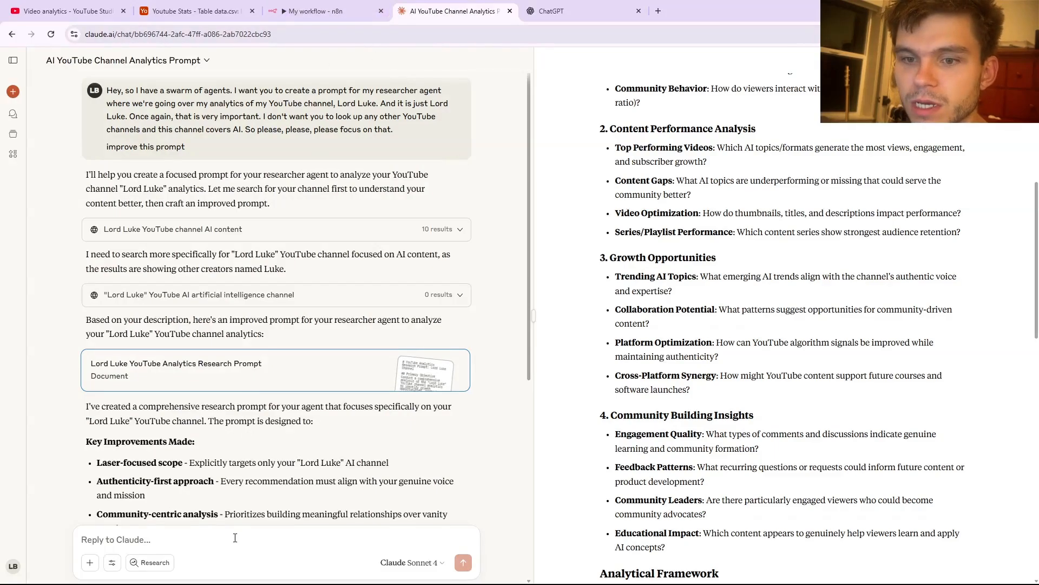
click(309, 10)
click(436, 5)
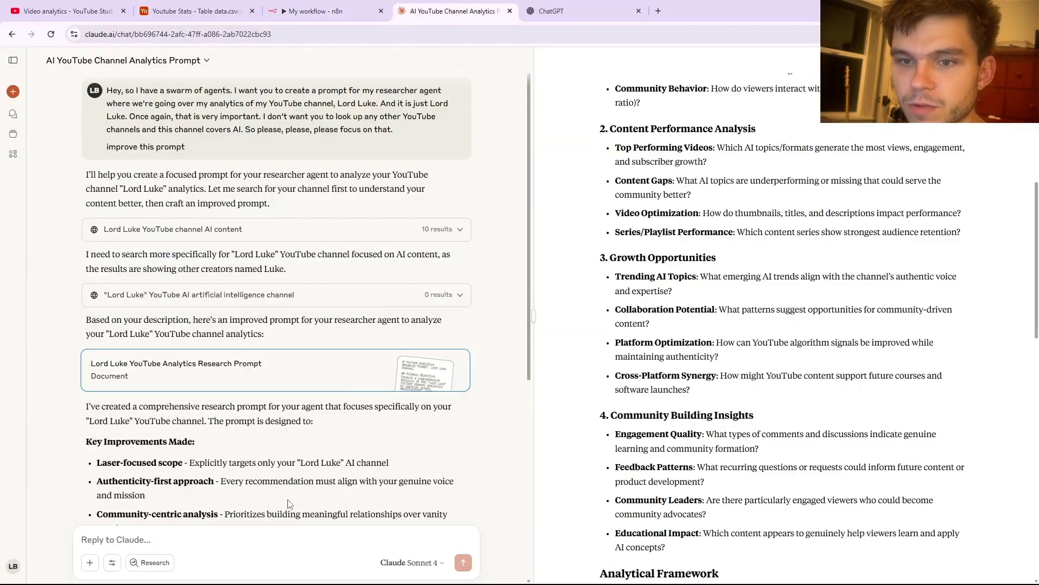
key(ctrl+v)
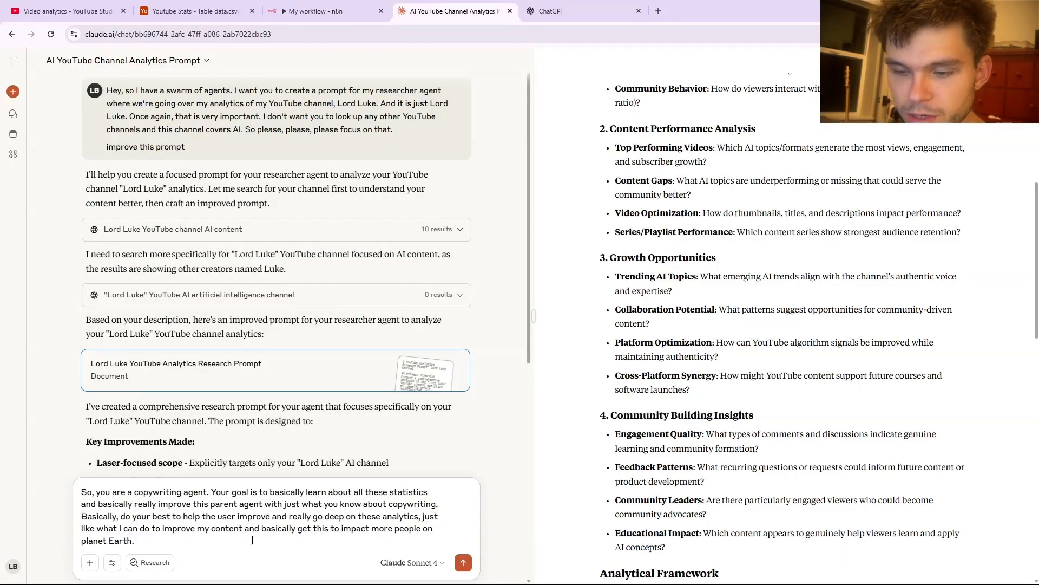
key(shift+Return)
key(shift+Return)
text(imrpove this prompt please?)
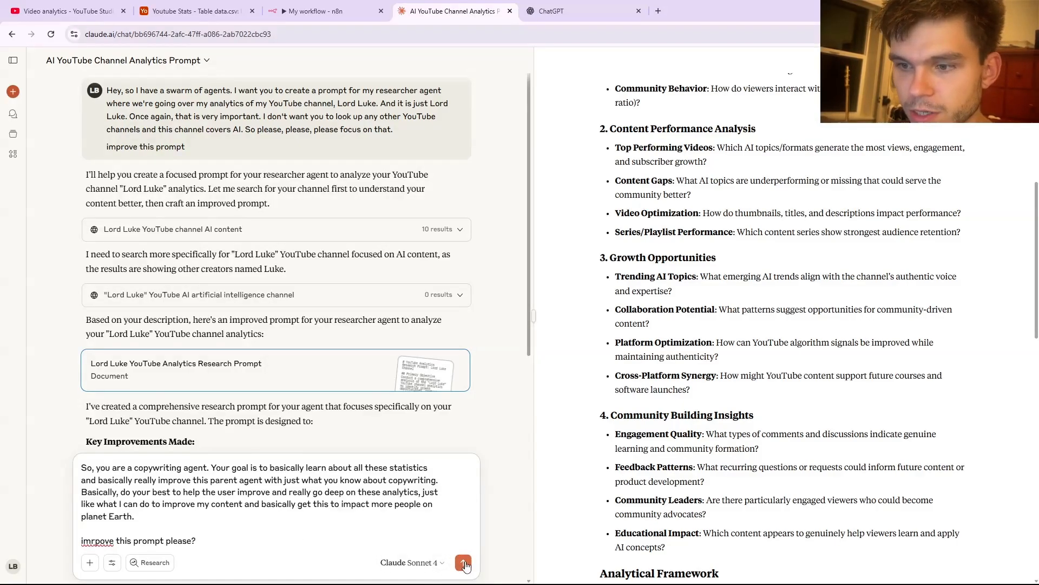
click(463, 564)
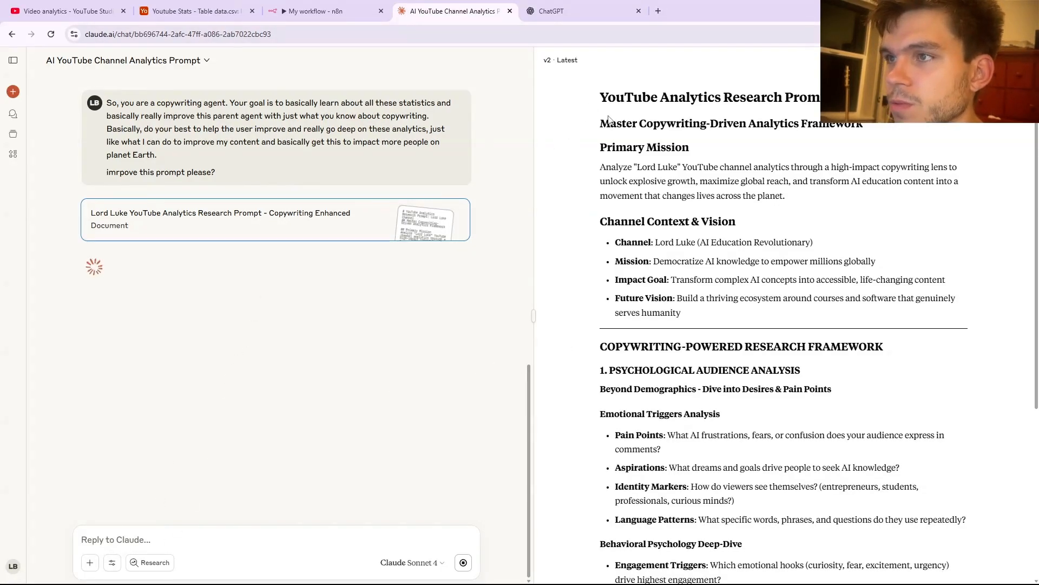
Copy Claude's copywriting prompt from the Master Copywriting-Driven Analytics Framework heading through the Action Triggers bullet of the Emotional Journey Mapping section.
drag(599, 124, 698, 303)
scroll(762, 466, down, 10)
scroll(760, 456, down, 3)
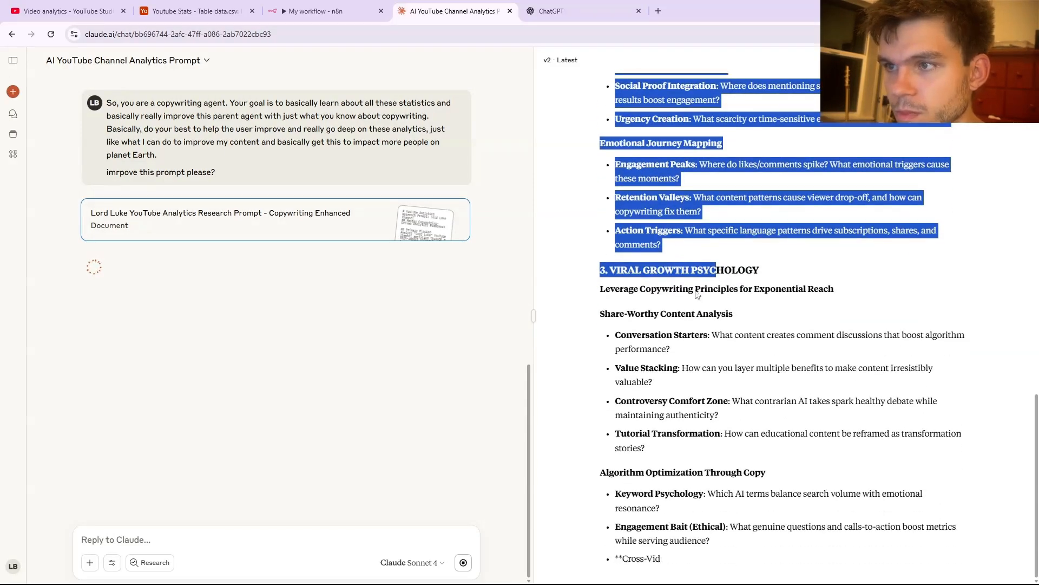
click(722, 234)
scroll(587, 248, up, 8)
drag(600, 212, 578, 154)
scroll(587, 201, up, 9)
Switch back to n8n and paste the copied prompt into the description of the Copy writing agent.
click(318, 8)
click(450, 190)
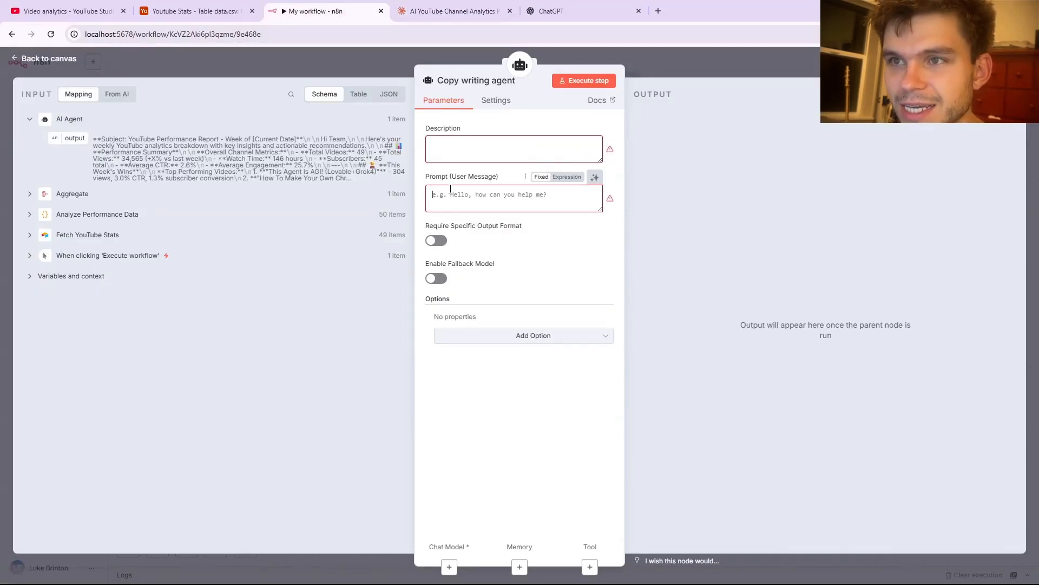
click(455, 149)
key(ctrl+v)
Map the Aggregate node's data array to the Copy writing agent's user prompt, and move the agent's node clear of the Researcher.
click(481, 195)
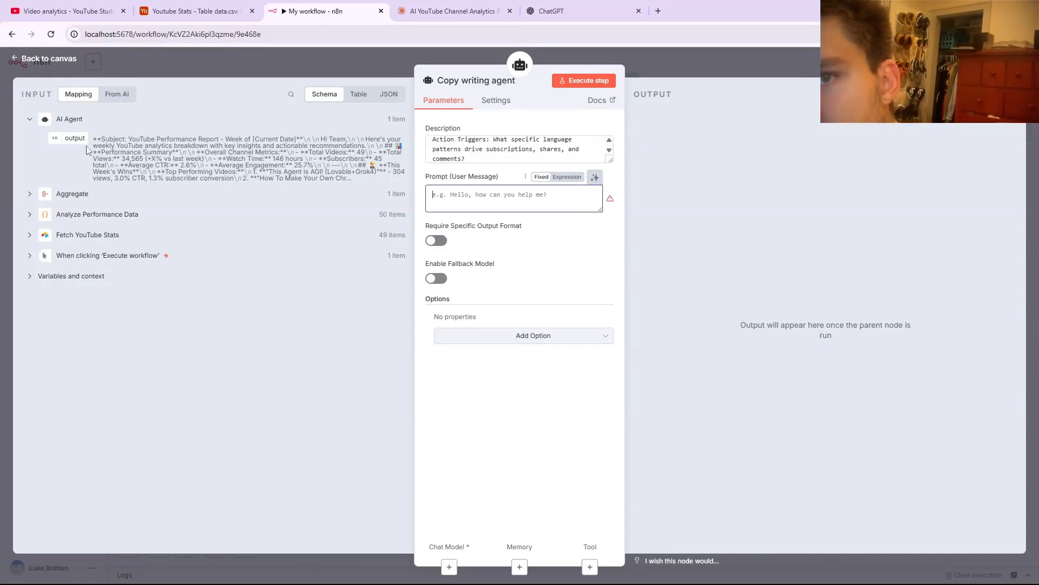
click(72, 194)
drag(71, 158, 476, 196)
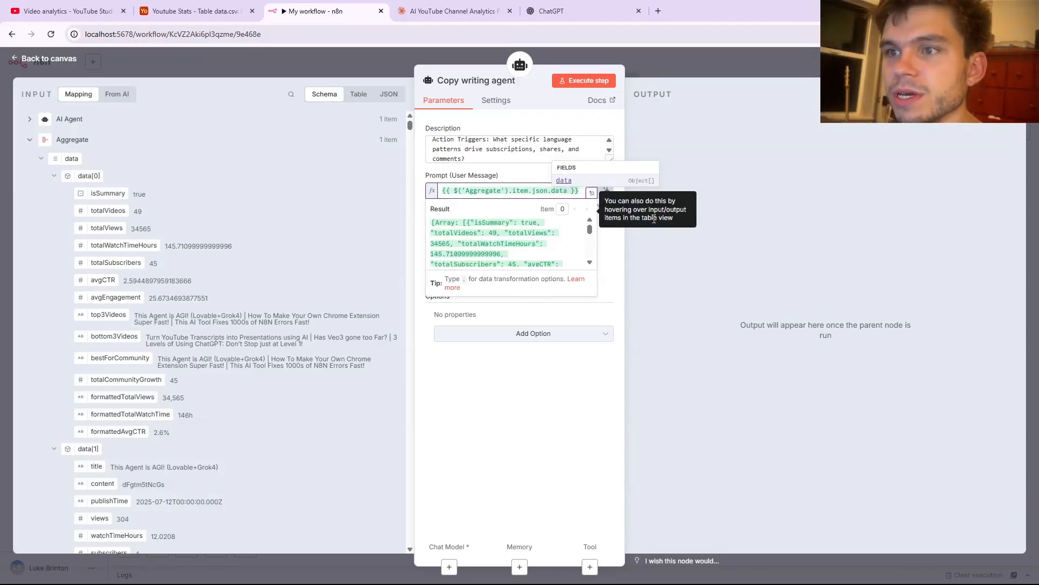
click(661, 261)
click(662, 69)
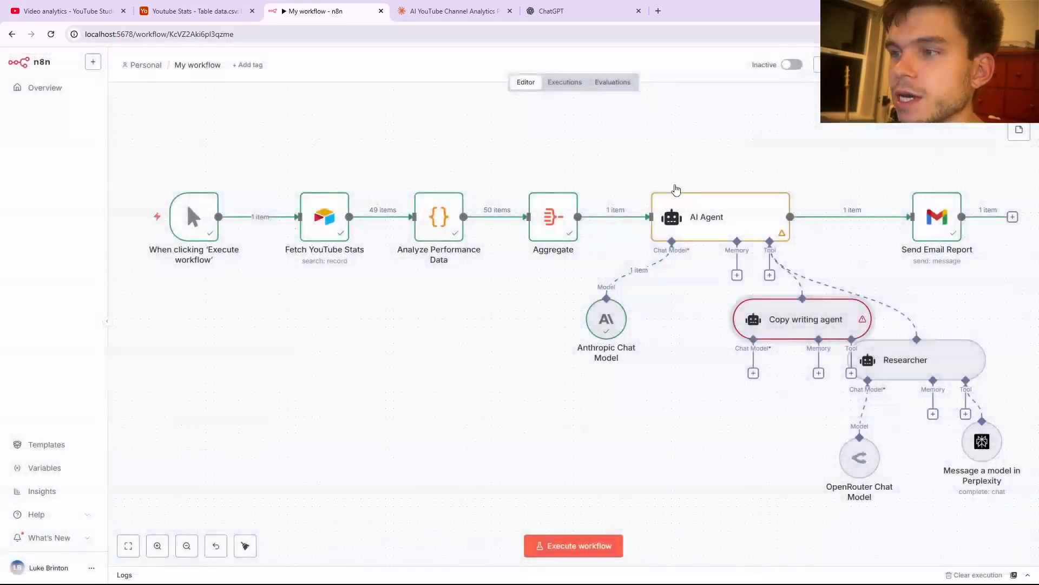
drag(838, 309, 763, 336)
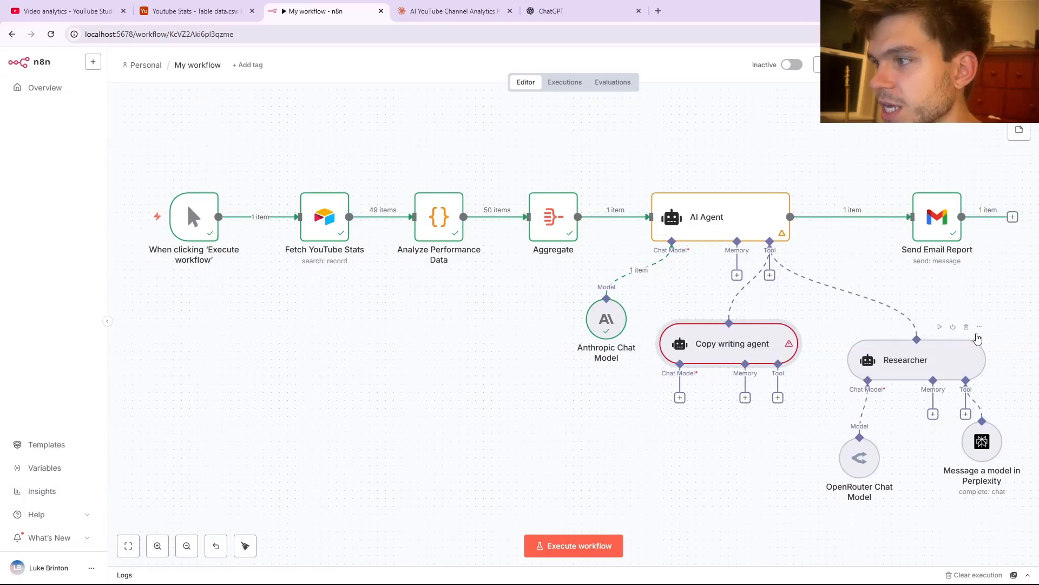
Replace the Researcher's user prompt with the Aggregate node's data array, and align the Researcher node with its OpenRouter Chat Model.
click(979, 327)
click(920, 345)
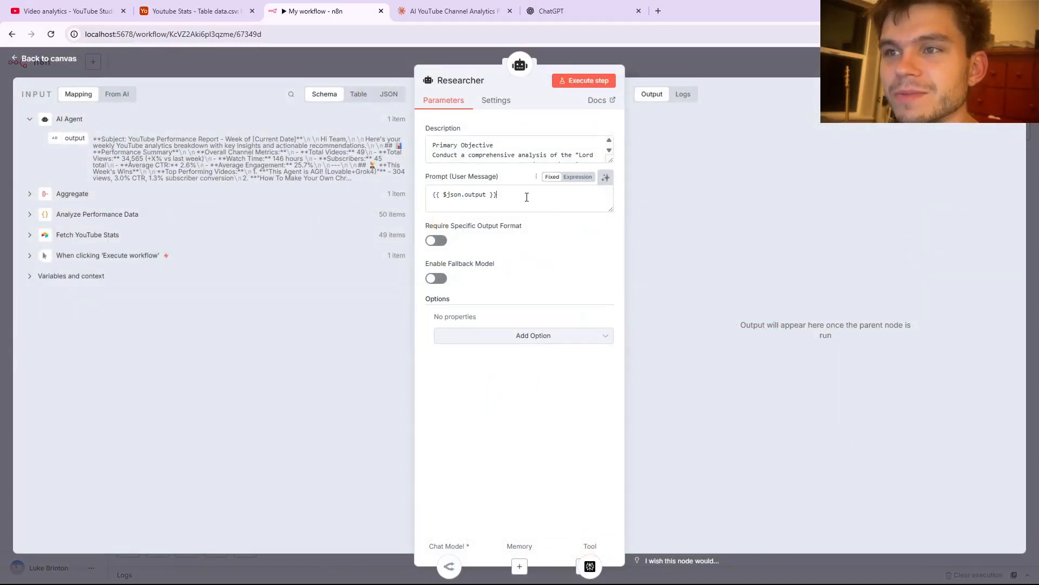
drag(529, 197, 302, 199)
key(BackSpace)
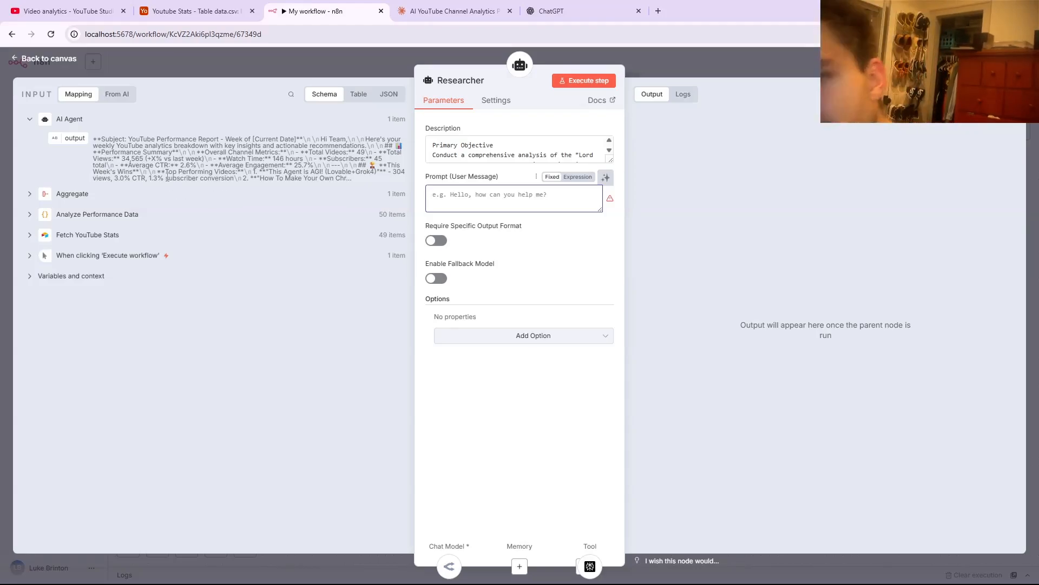
click(45, 194)
drag(72, 219, 519, 196)
click(737, 70)
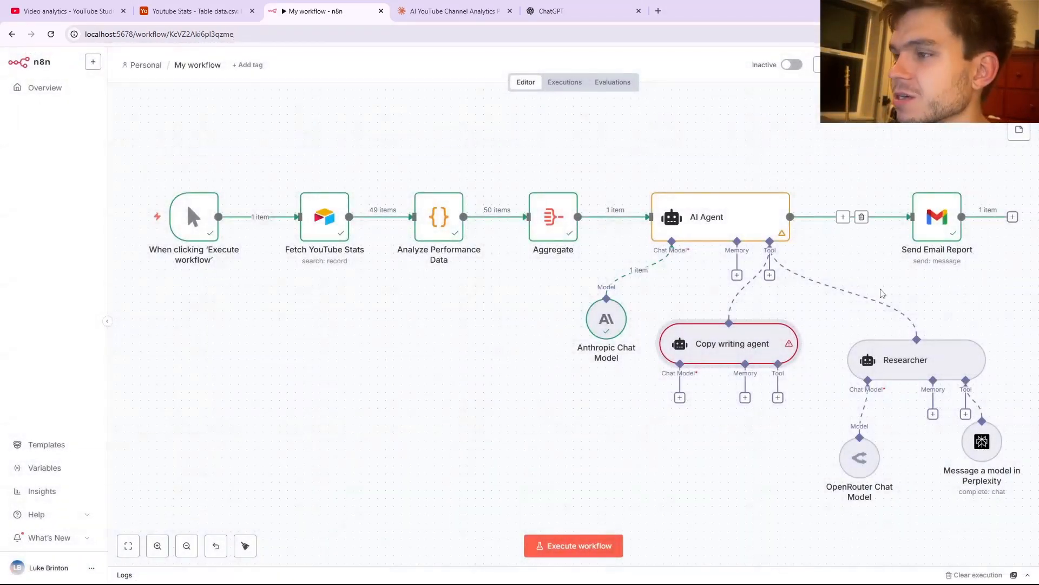
drag(894, 364, 896, 357)
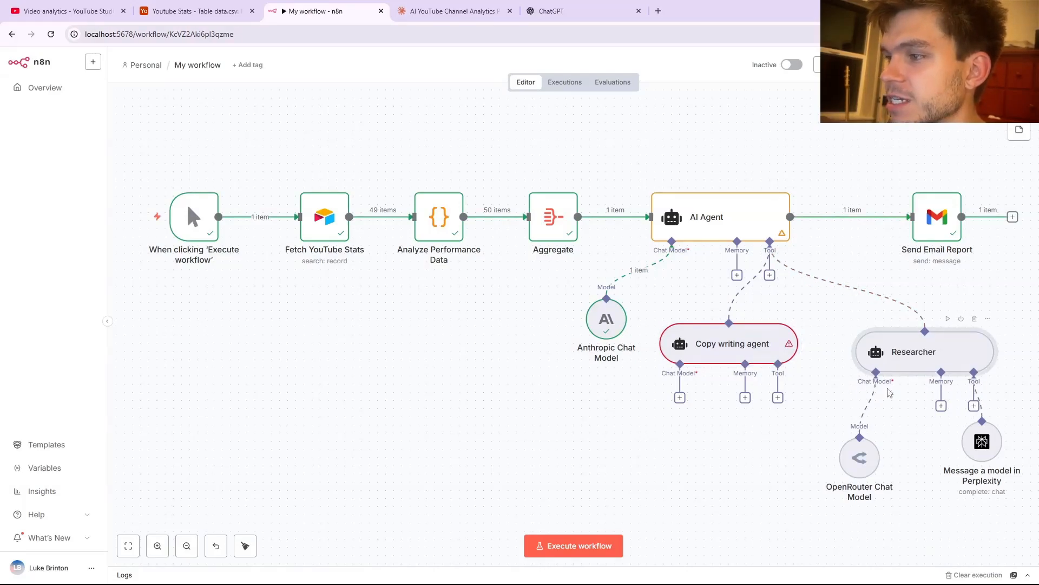
drag(870, 455, 886, 455)
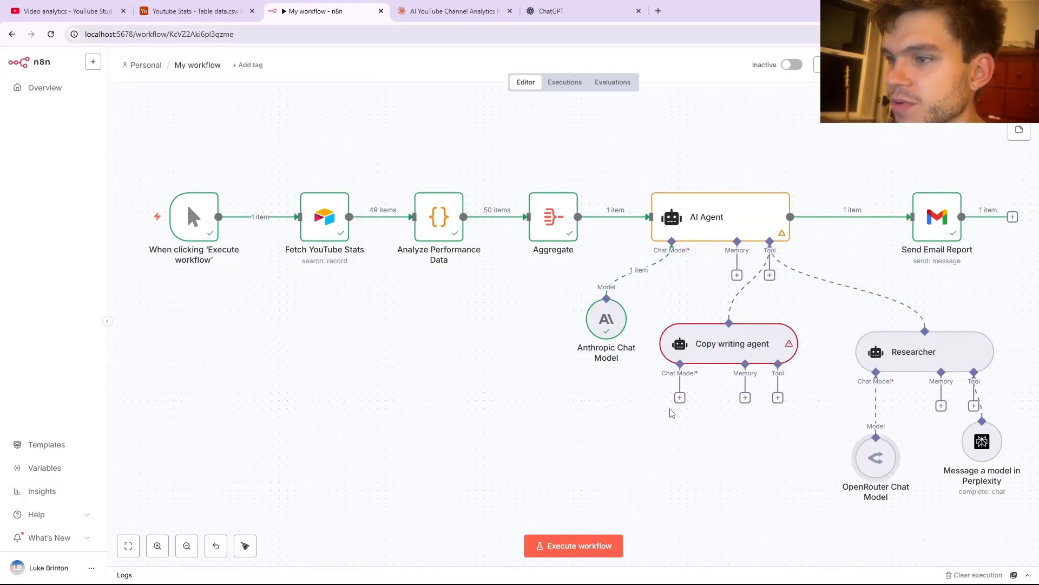
Attach an Anthropic Chat Model using Claude 4 Sonnet to the Copy writing agent.
click(680, 399)
click(866, 250)
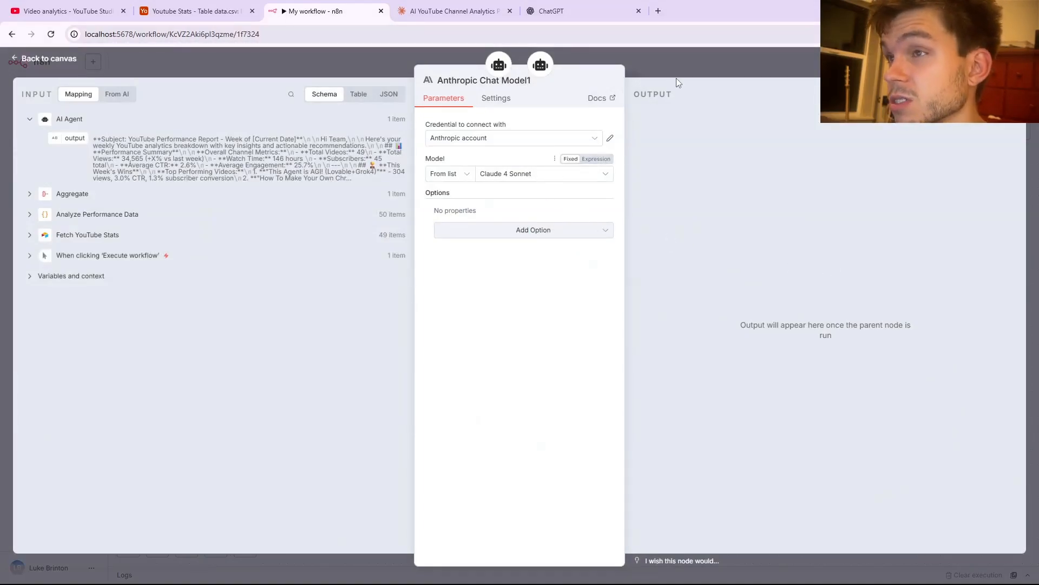
click(681, 77)
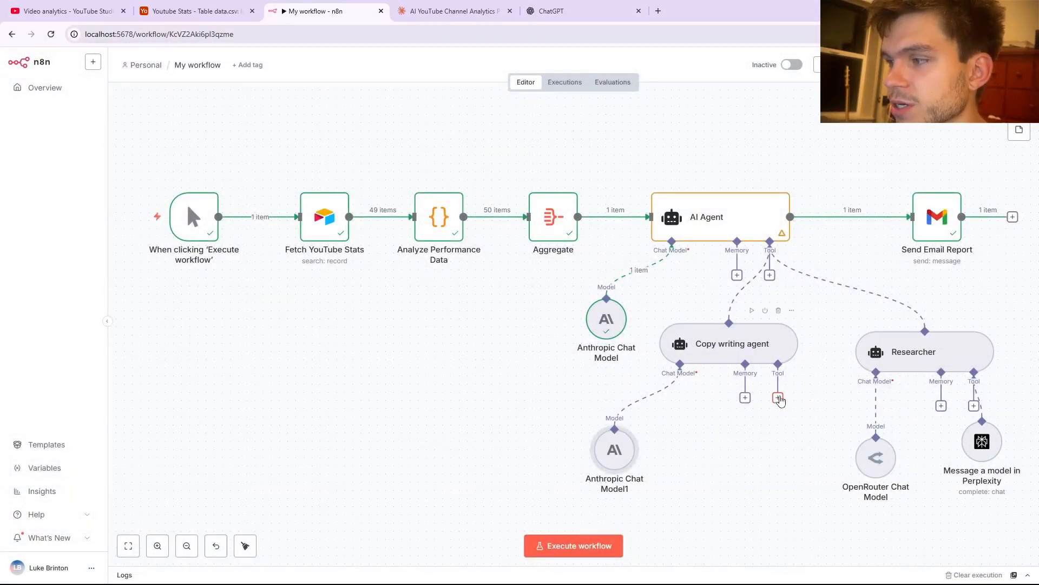
Search the tools for "per" and add the Perplexity Tool to the Copy writing agent.
click(778, 398)
scroll(886, 246, down, 8)
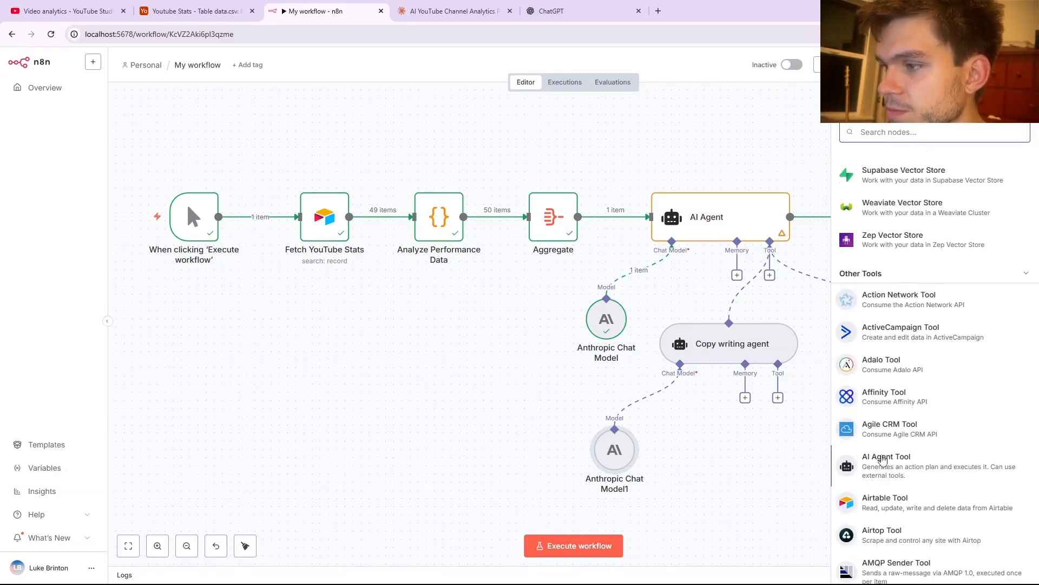
scroll(876, 475, down, 2)
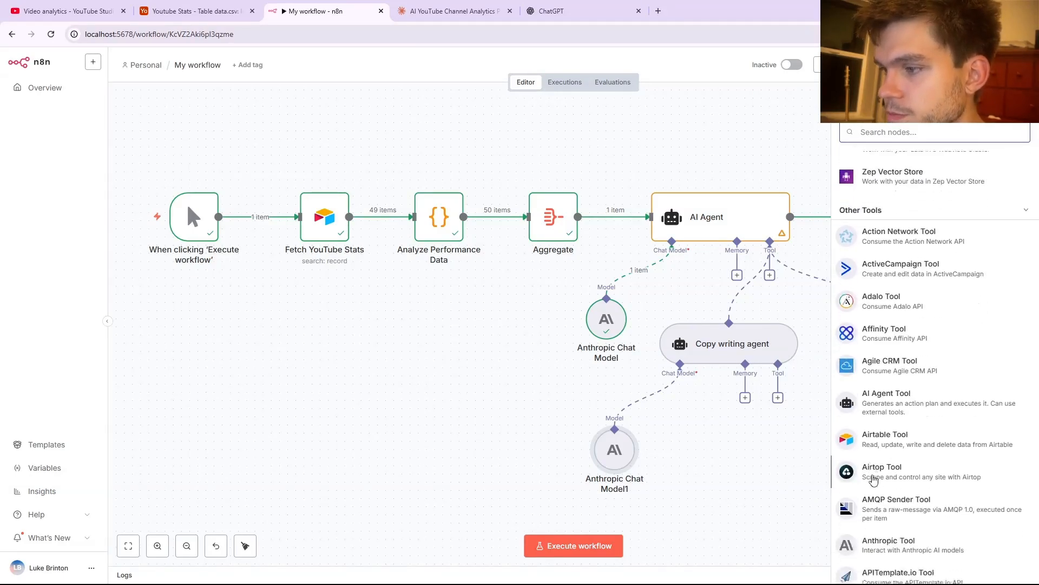
scroll(871, 471, up, 4)
scroll(849, 284, up, 2)
scroll(881, 242, down, 12)
scroll(881, 242, up, 3)
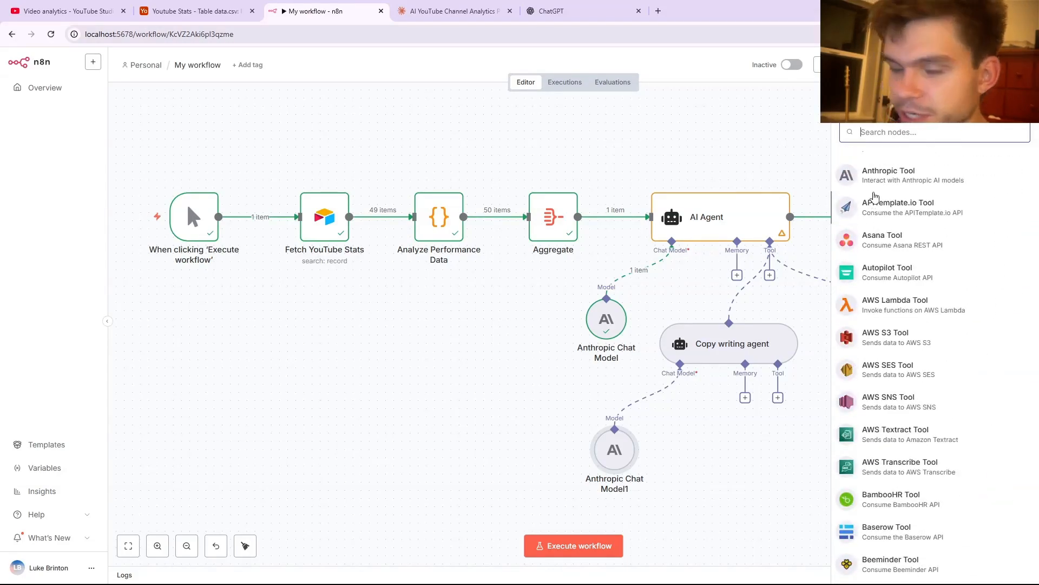
text(per)
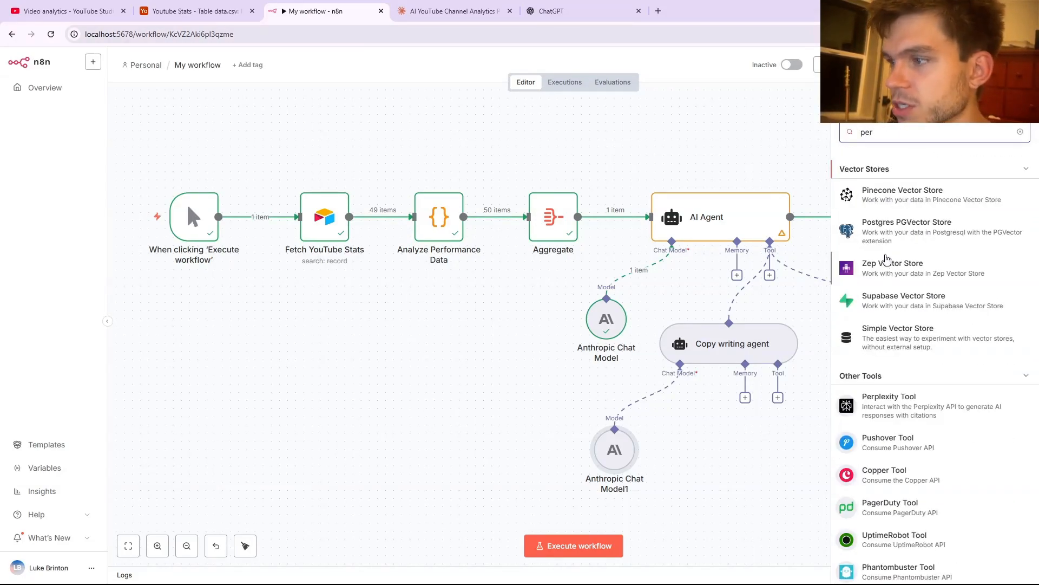
click(895, 400)
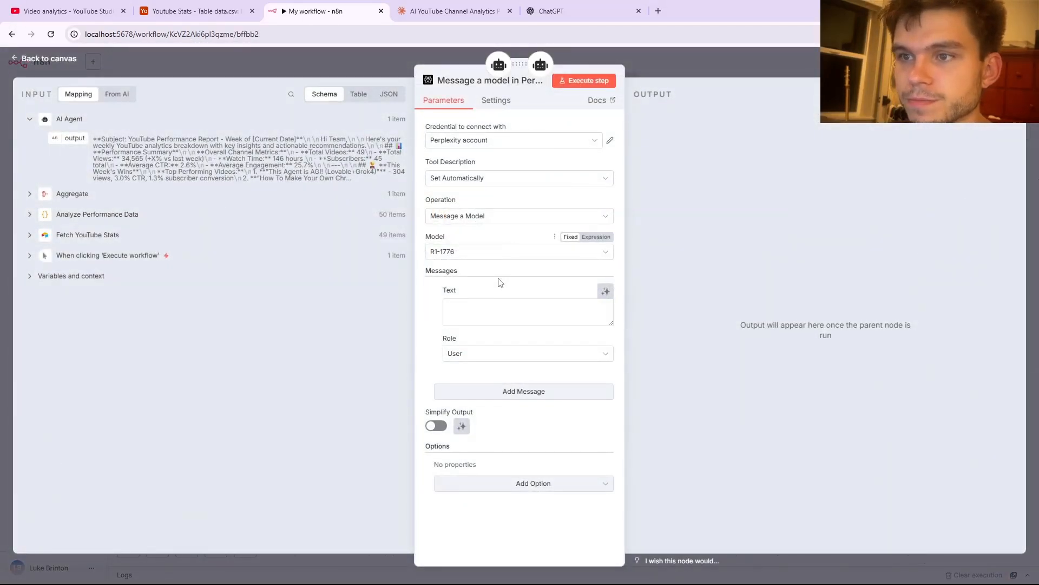
Copy a further part of Claude's prompt, ending with the Feedback Loops bullet, into the new Perplexity tool's message text.
click(497, 301)
click(450, 10)
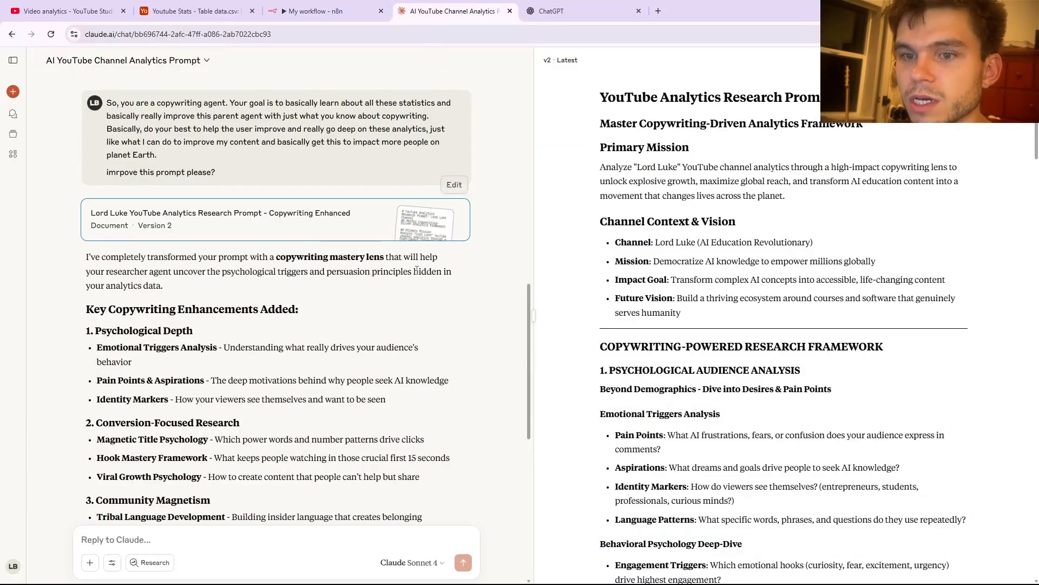
scroll(533, 298, down, 1)
scroll(631, 352, down, 20)
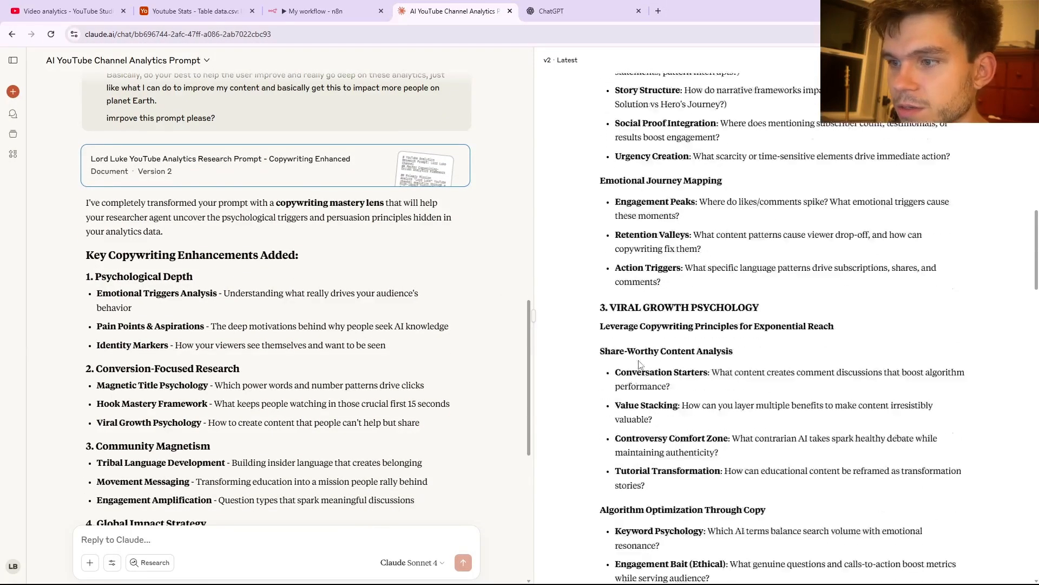
drag(585, 232, 720, 451)
click(328, 11)
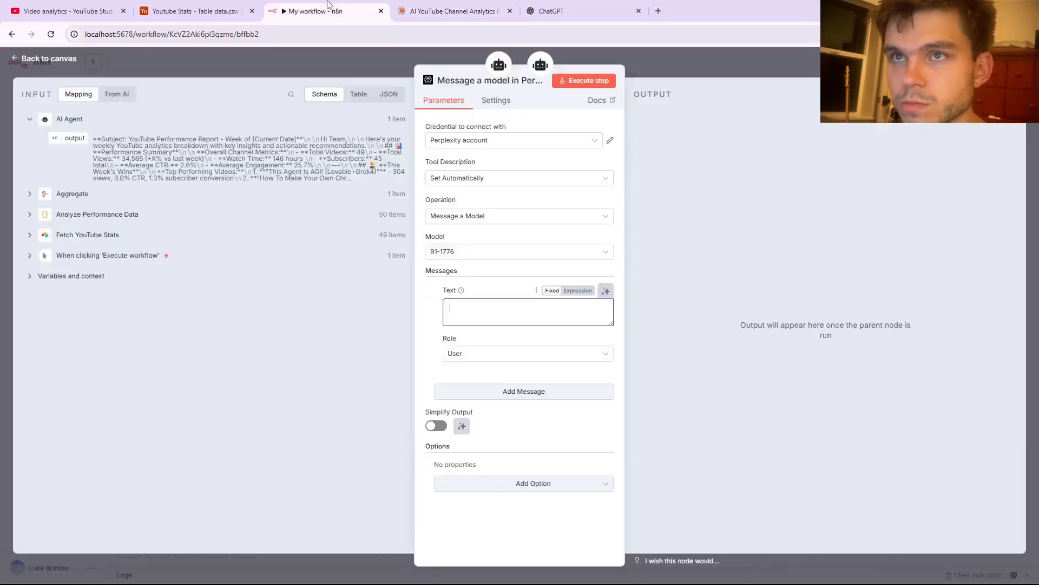
key(ctrl+v)
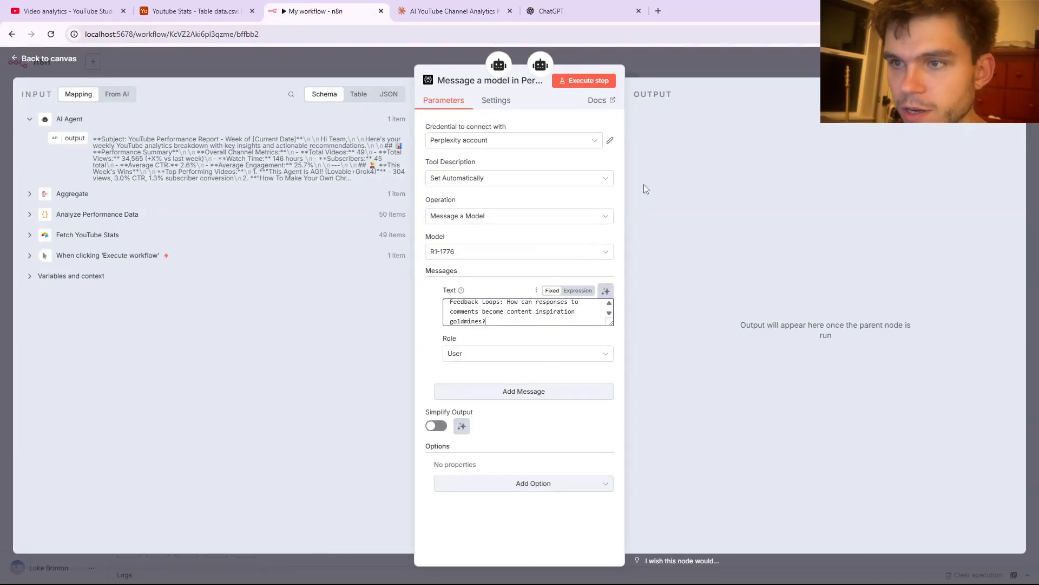
click(661, 63)
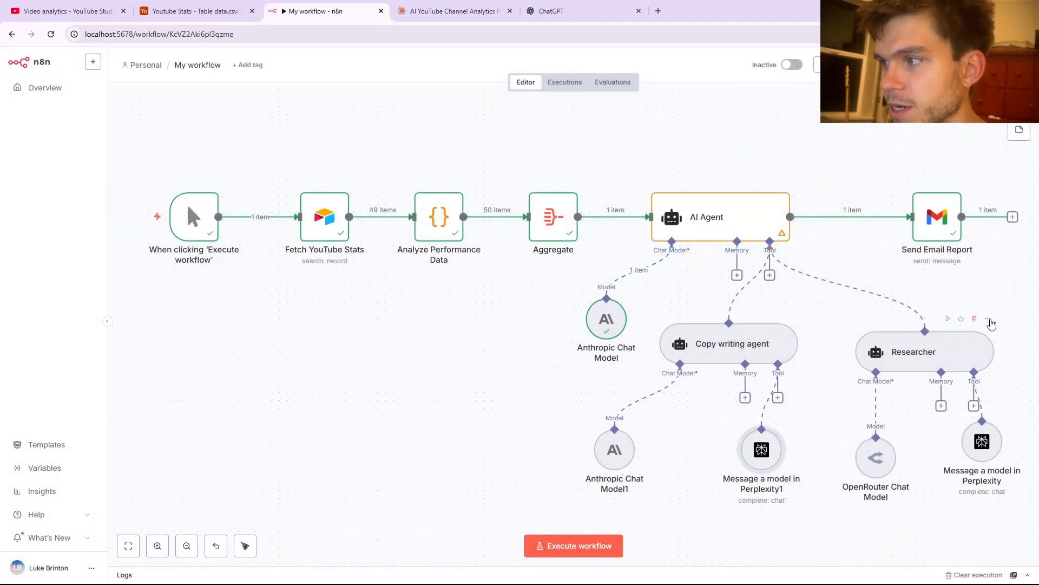
Review the Researcher agent's description, prompt and remaining parameters.
click(992, 324)
click(979, 338)
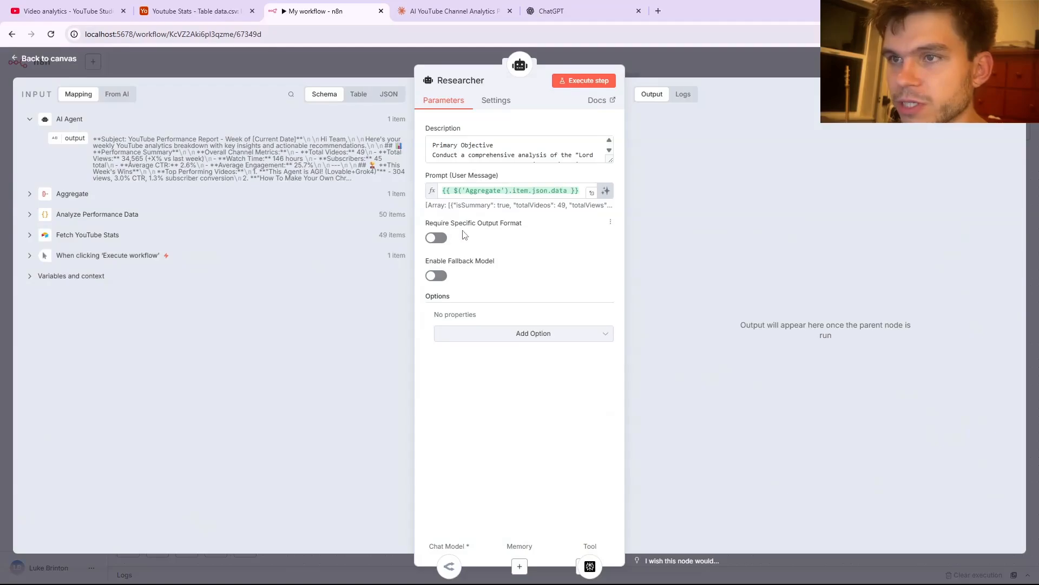
scroll(535, 156, down, 3)
scroll(535, 157, down, 2)
click(647, 55)
click(988, 319)
click(969, 339)
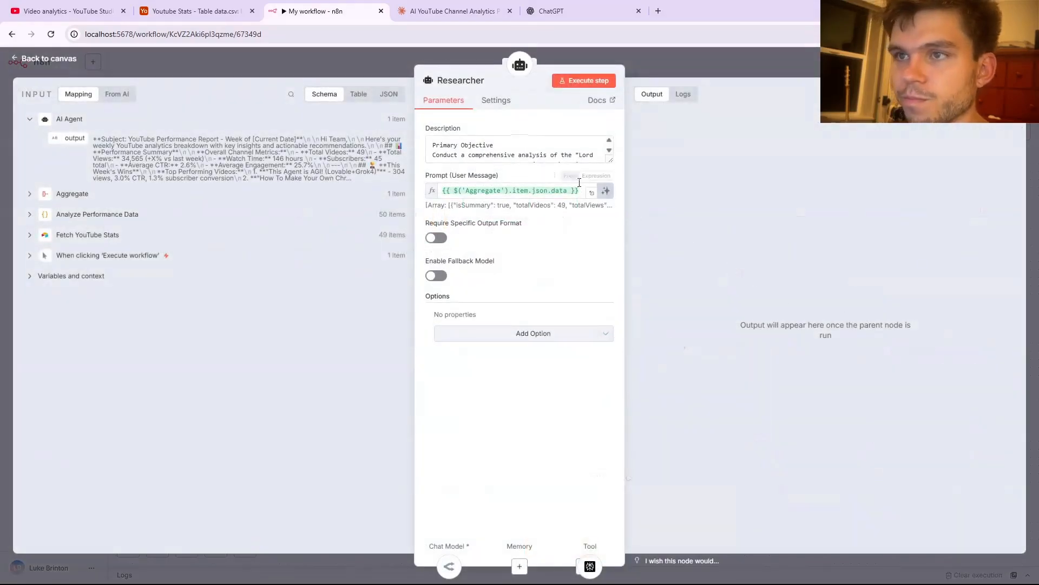
scroll(535, 154, down, 3)
click(699, 65)
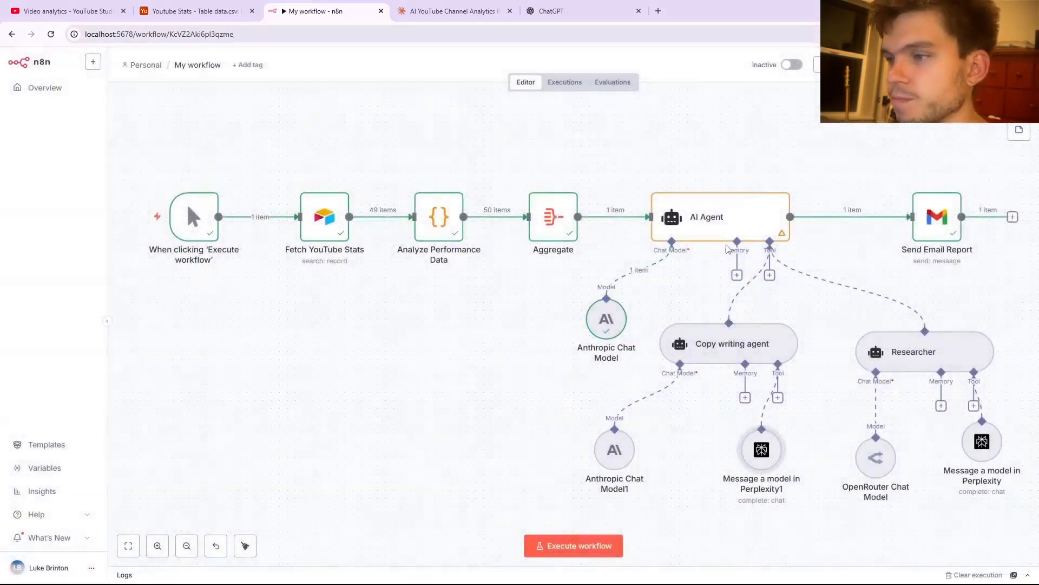
Tidy up the workflow layout, and shift the main agent's Anthropic Chat Model and the OpenRouter Chat Model slightly outward.
click(245, 546)
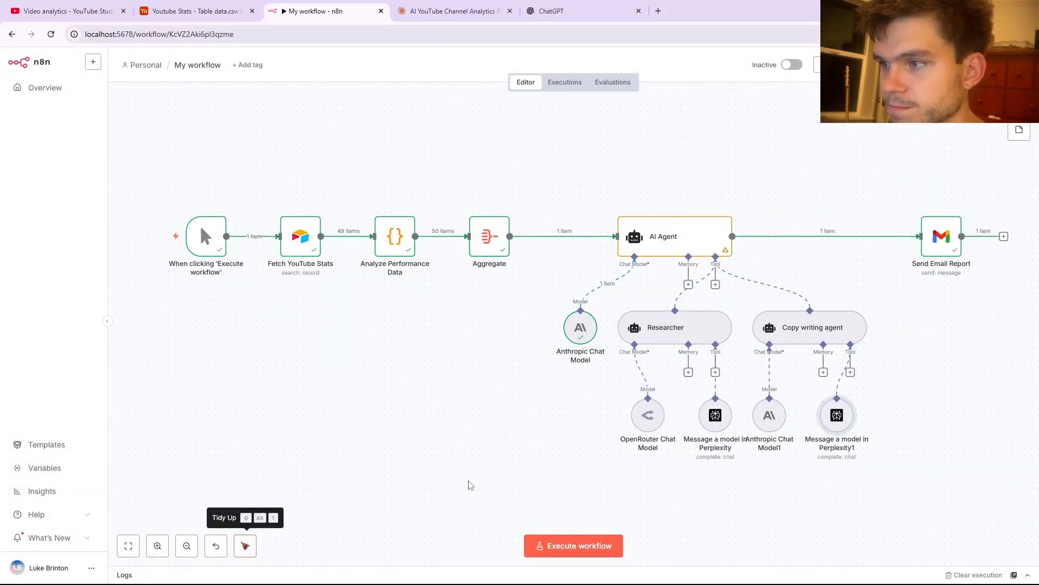
scroll(614, 445, up, 1)
scroll(604, 449, down, 1)
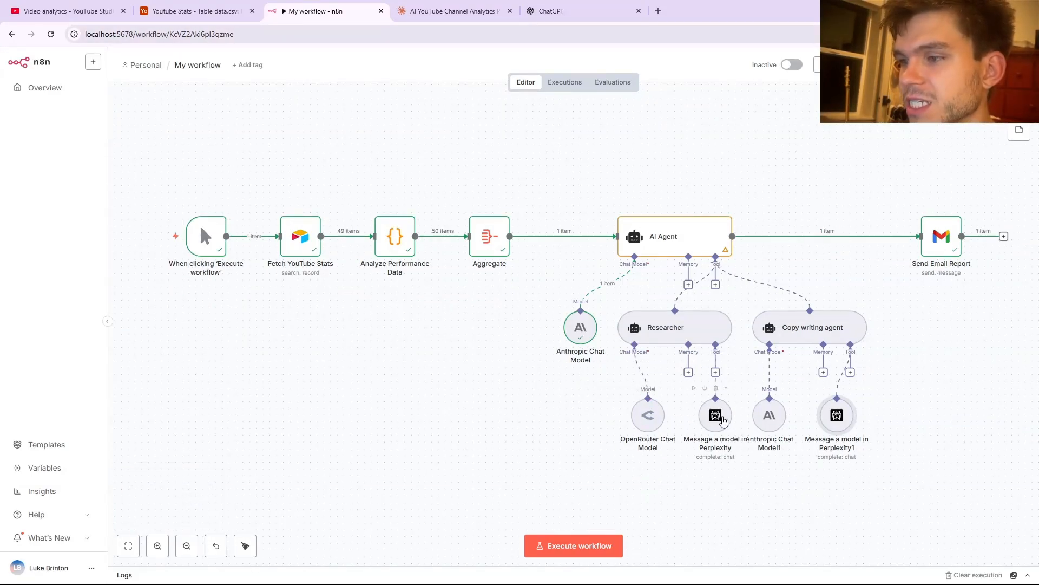
drag(585, 330, 551, 324)
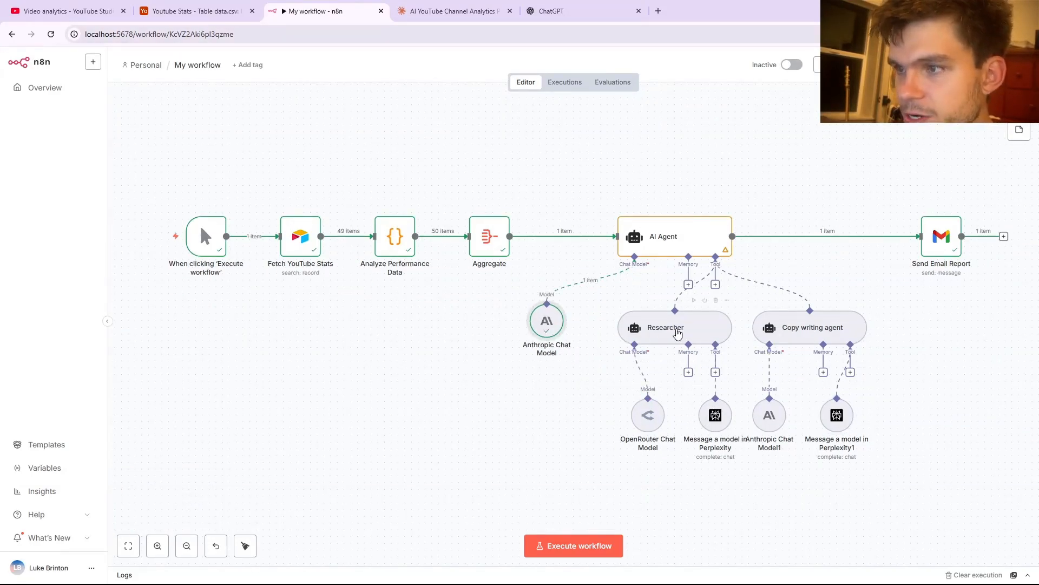
drag(639, 419, 619, 419)
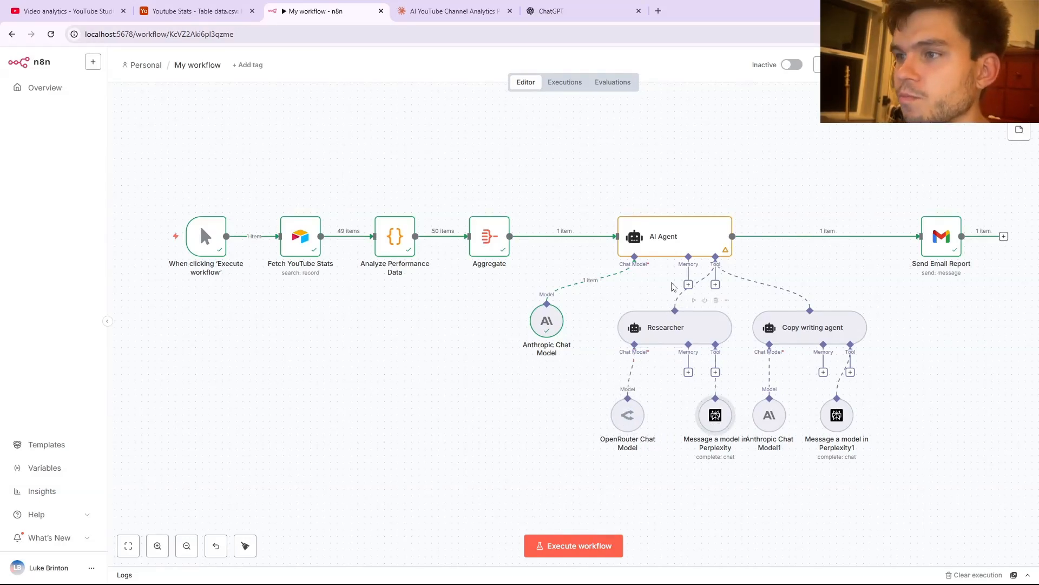
Rename the main AI Agent node as "Parent AI Agent".
right_click(730, 213)
click(755, 233)
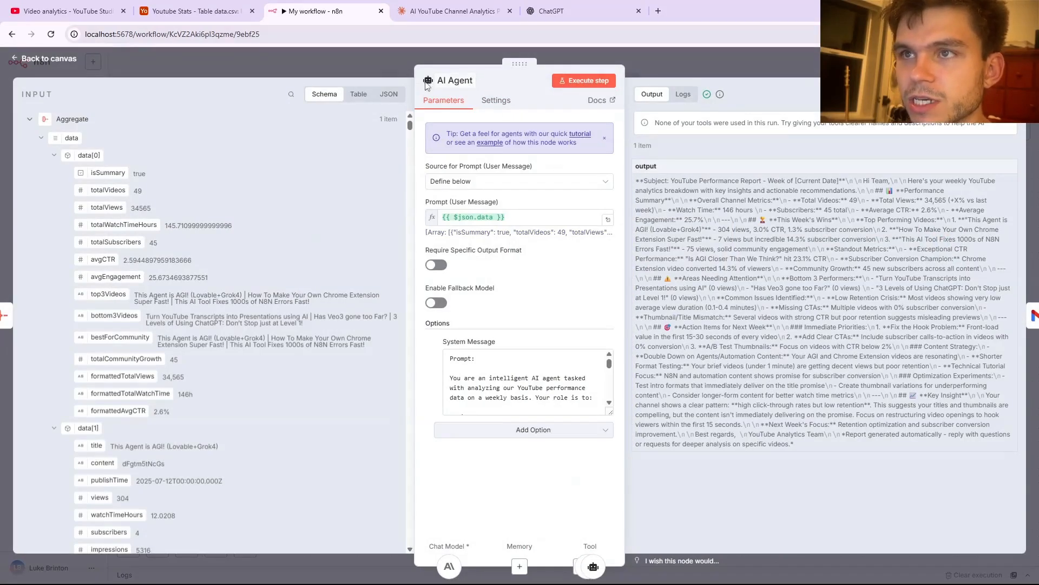
click(450, 81)
text(pa)
key(BackSpace)
key(BackSpace)
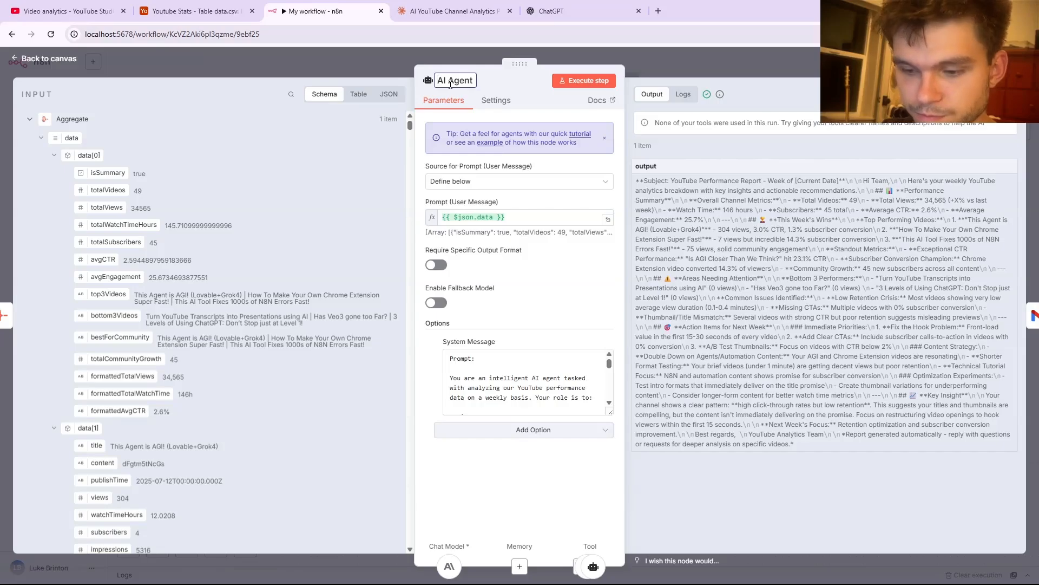
text(Parent)
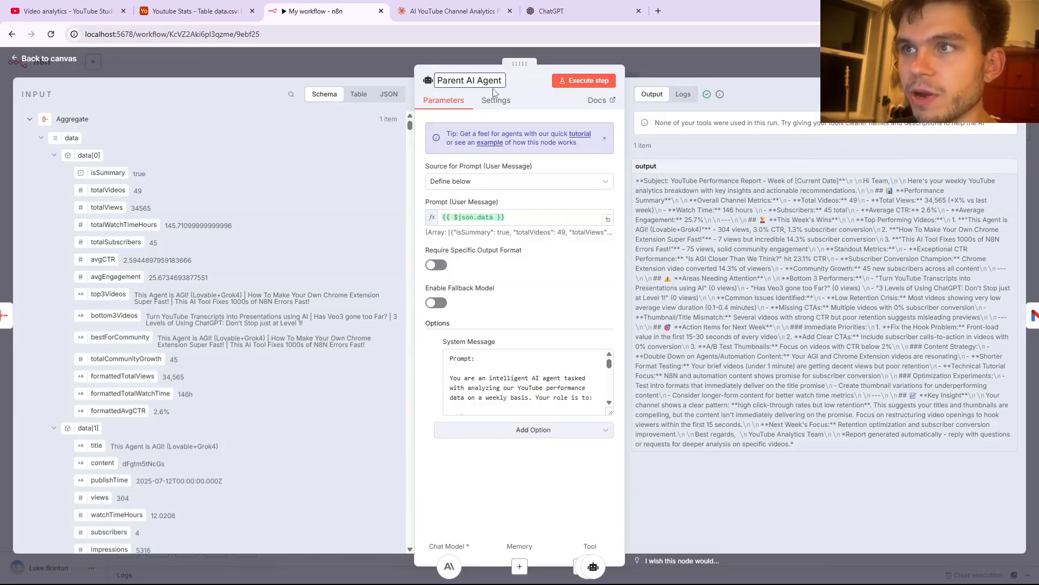
key(Escape)
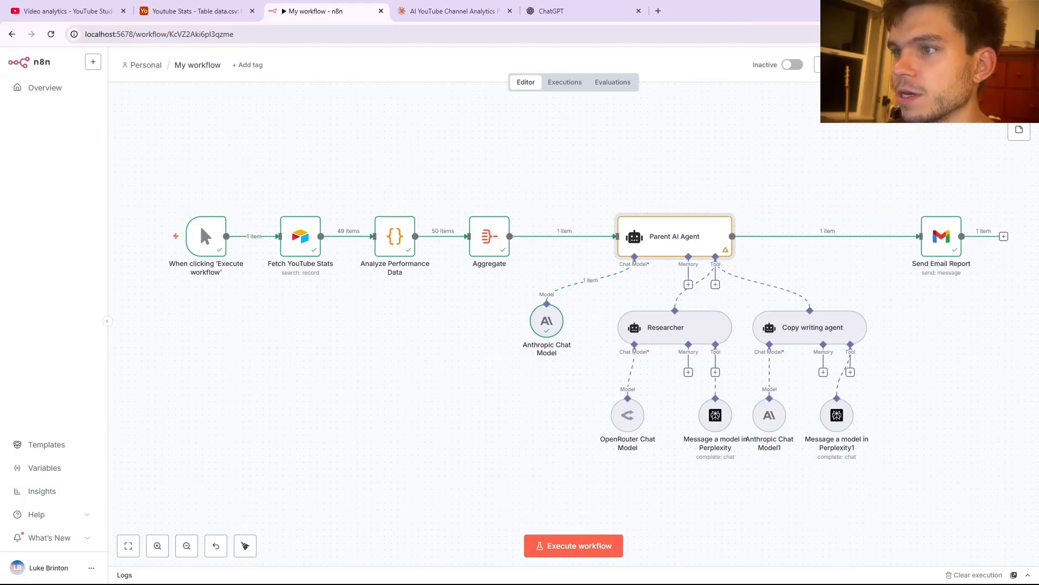
Open Gmail in a new browser tab and show the All Mail folder.
click(659, 11)
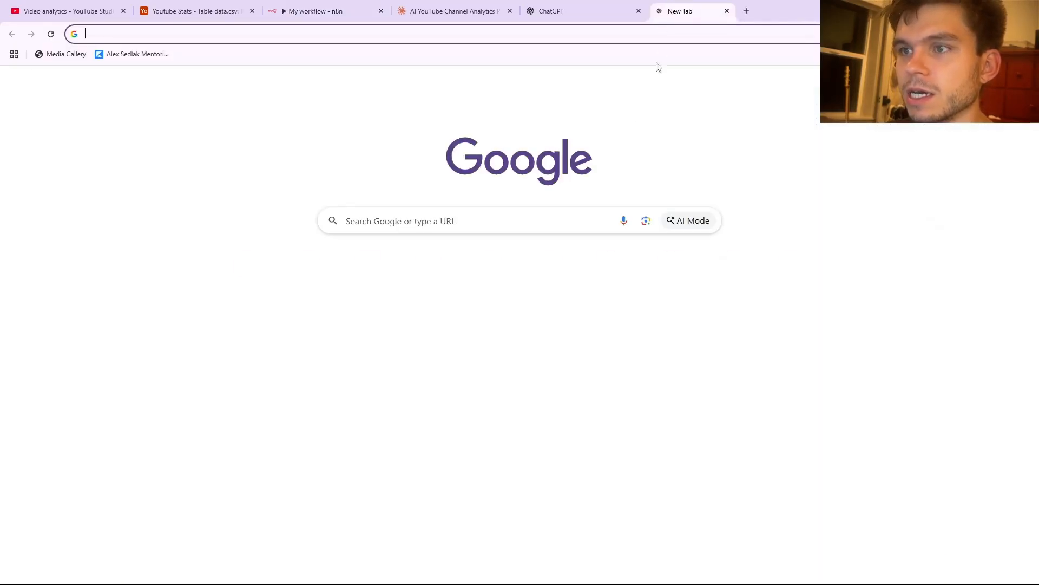
click(483, 276)
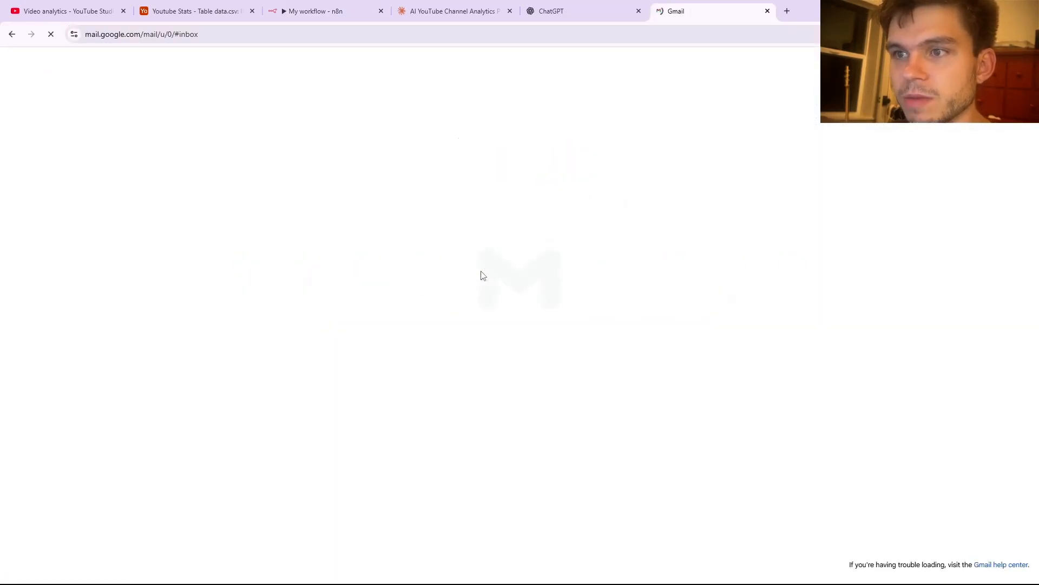
click(580, 10)
click(711, 8)
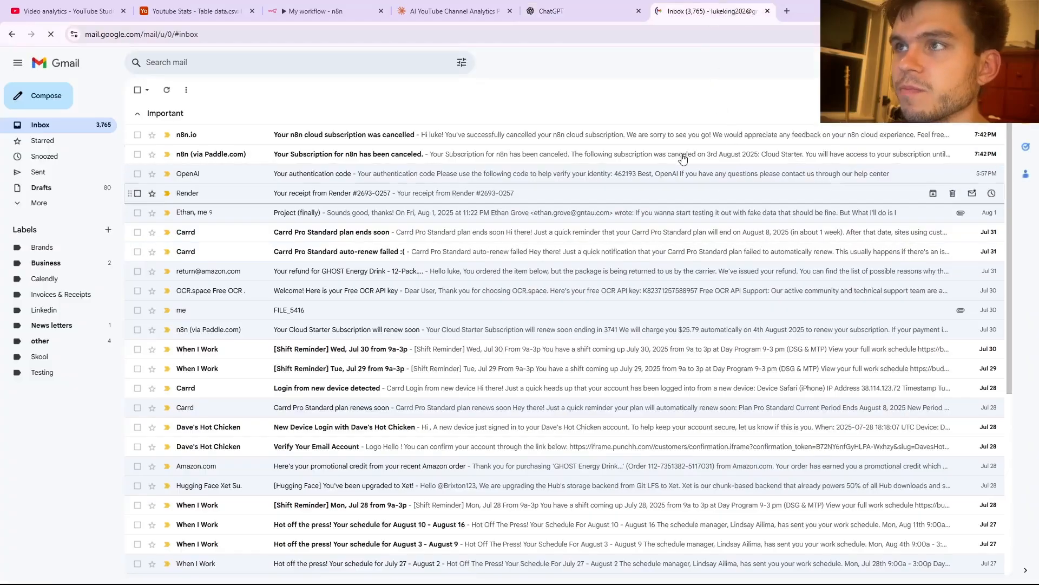
click(54, 205)
click(58, 269)
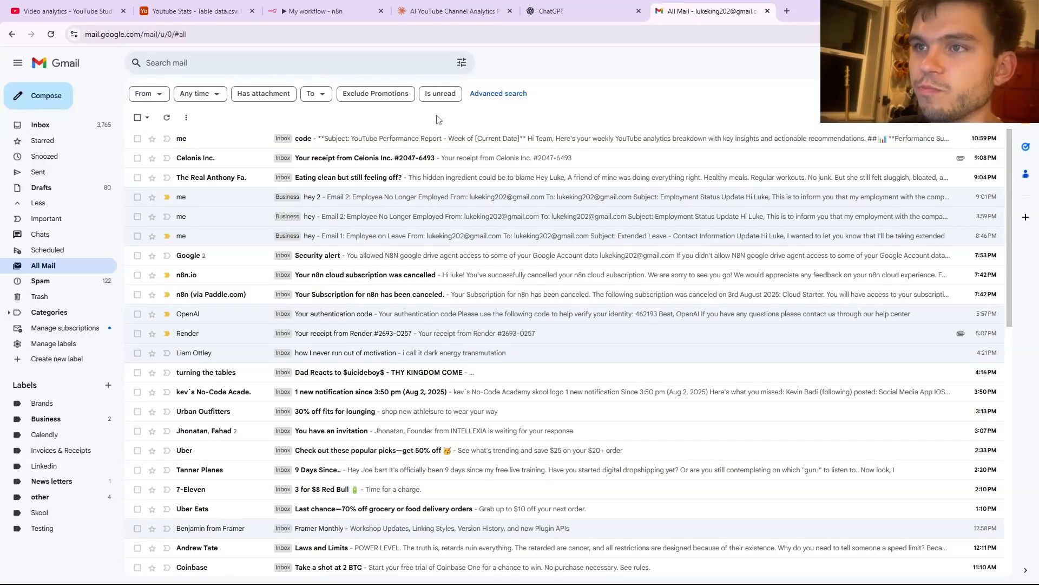
Return to the n8n workflow and execute it from start to finish.
click(563, 8)
click(428, 8)
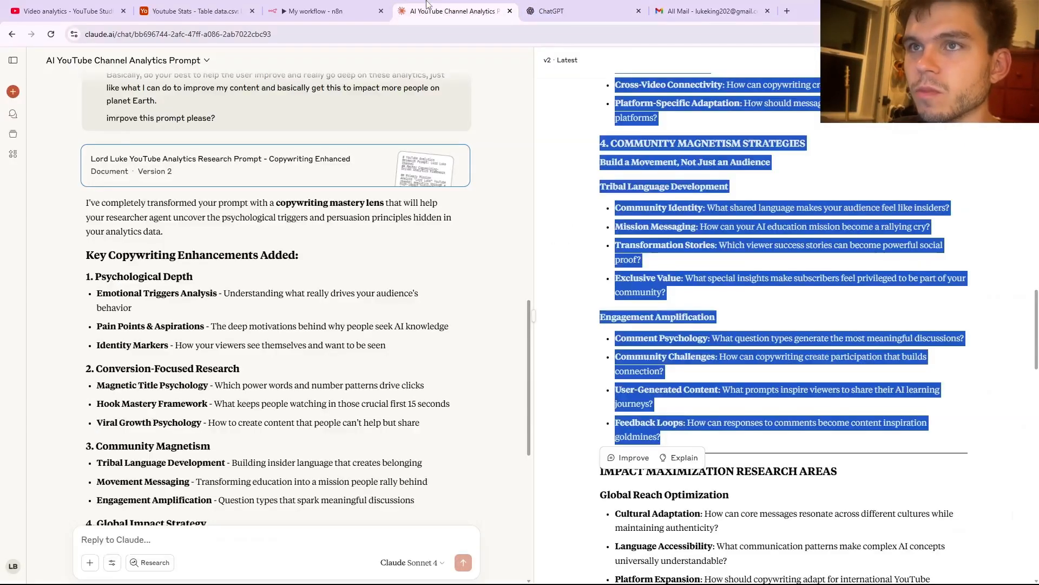
click(327, 5)
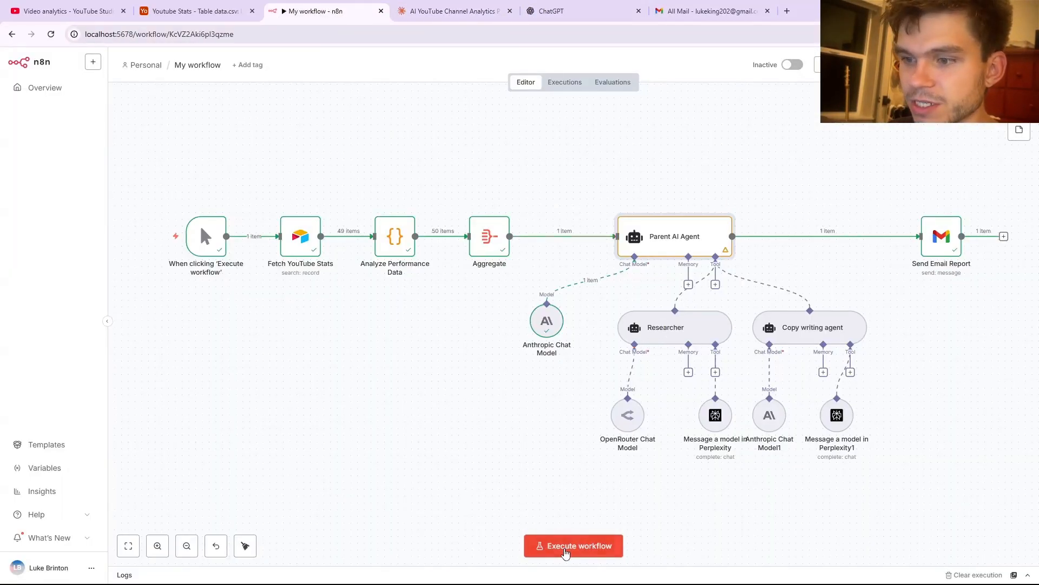
click(566, 550)
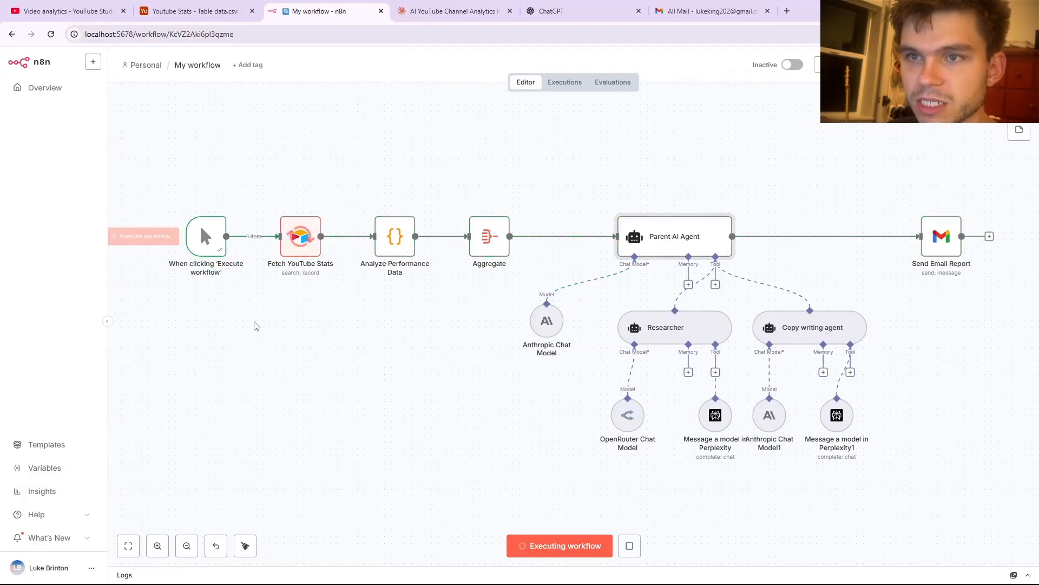
scroll(301, 346, up, 2)
scroll(323, 375, down, 1)
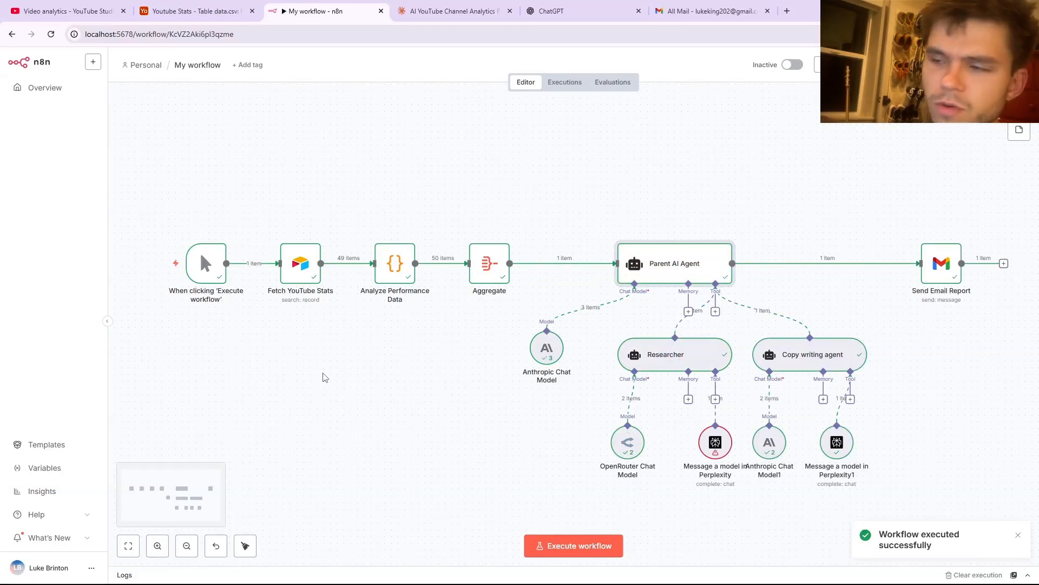
Enter "look at my youtube stats and see what tip online imrpove this n" as the message text of the Researcher's Perplexity tool.
click(727, 415)
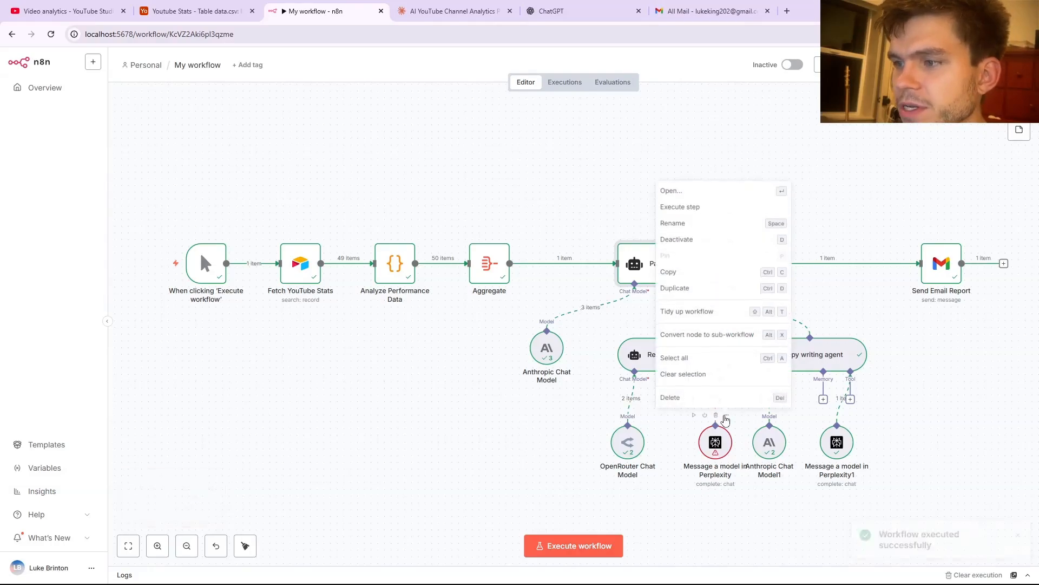
click(720, 190)
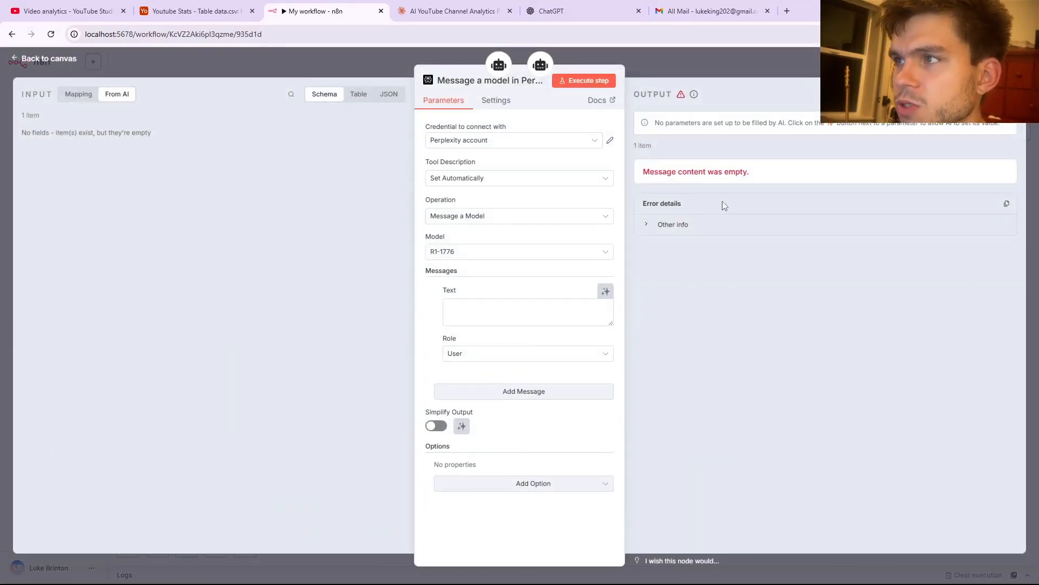
click(538, 304)
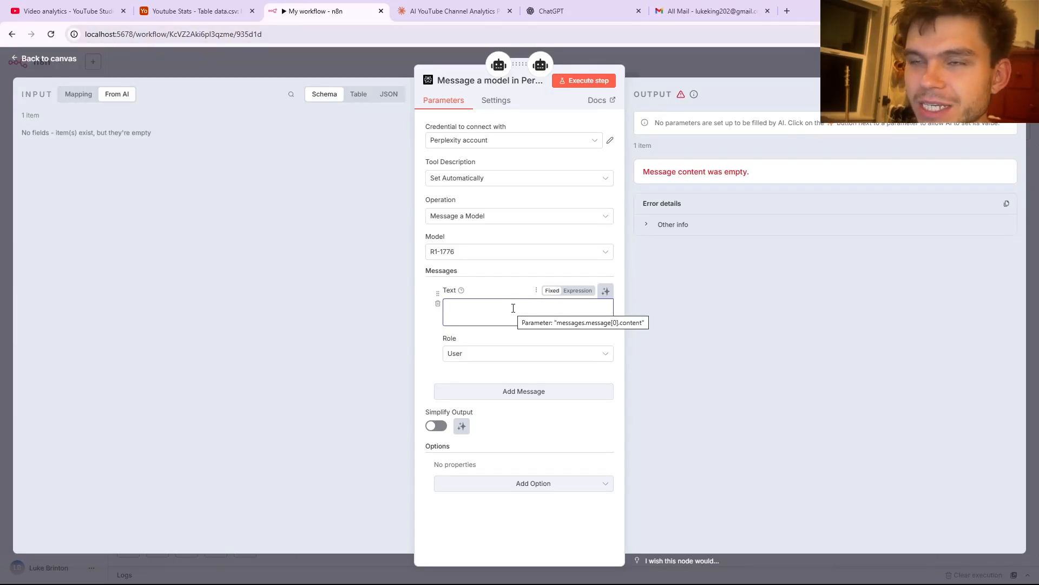
text(I)
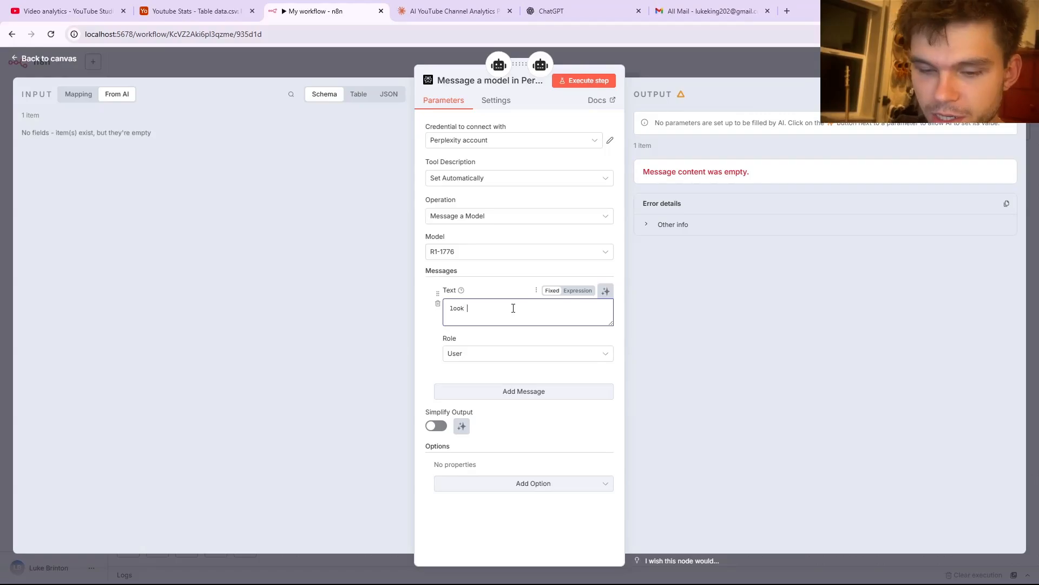
text(ook at my youtube stats)
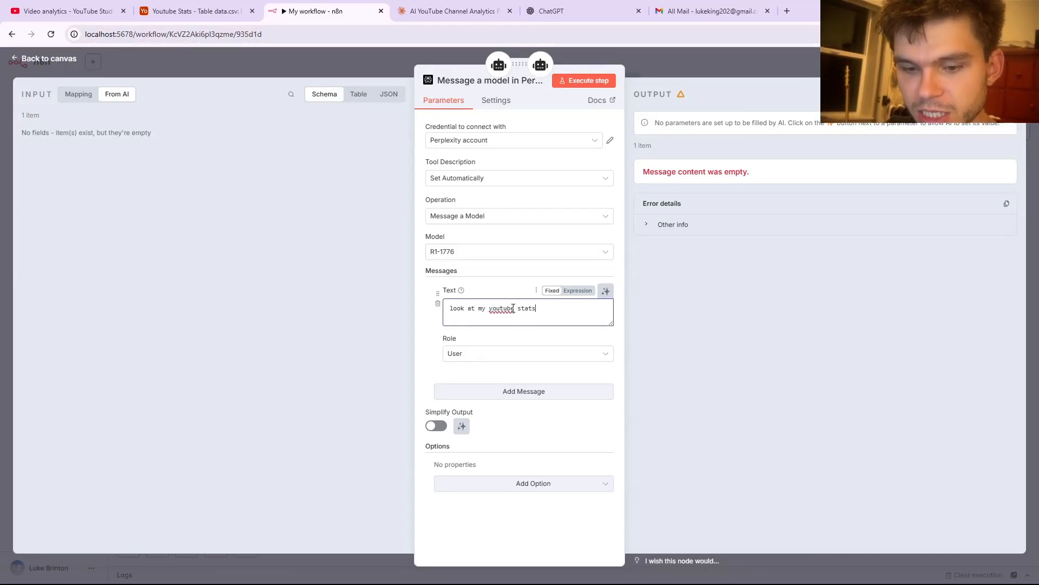
text(e what tip online imrpove this n)
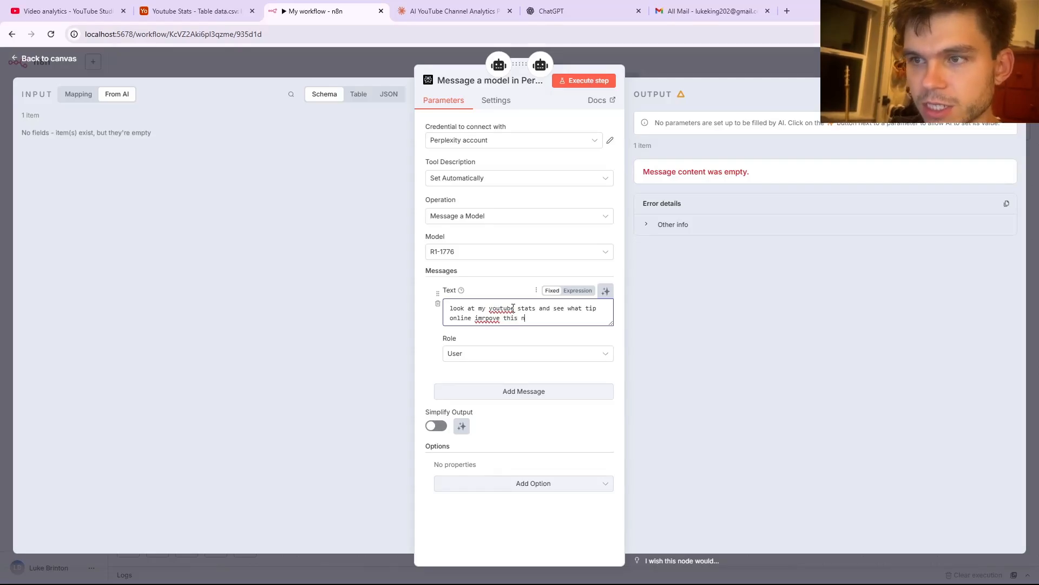
Apply the spelling suggestions "you tube" and "improve" in the message text, and execute the workflow again.
right_click(513, 307)
click(525, 320)
right_click(492, 320)
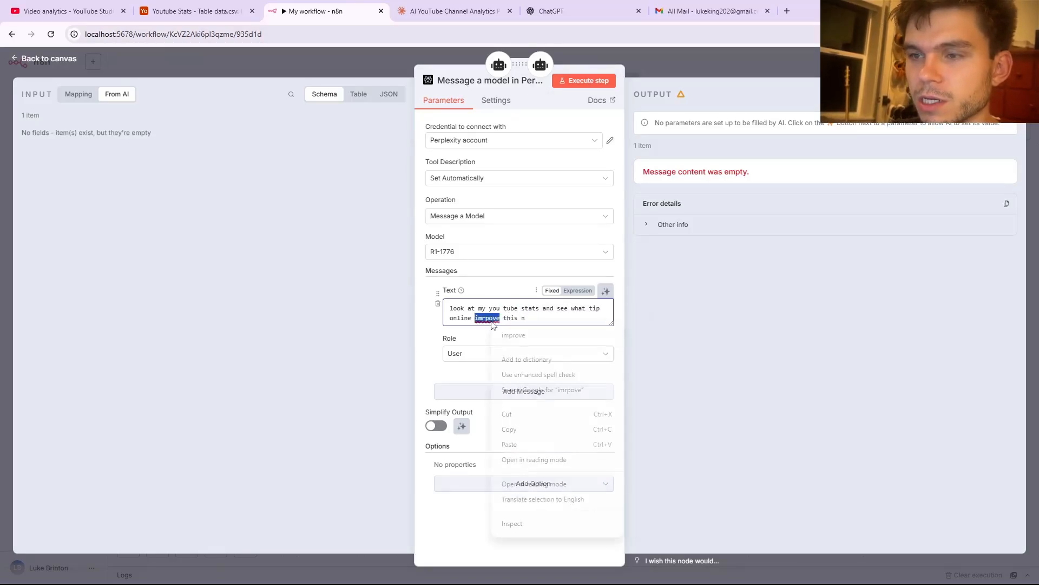
click(521, 335)
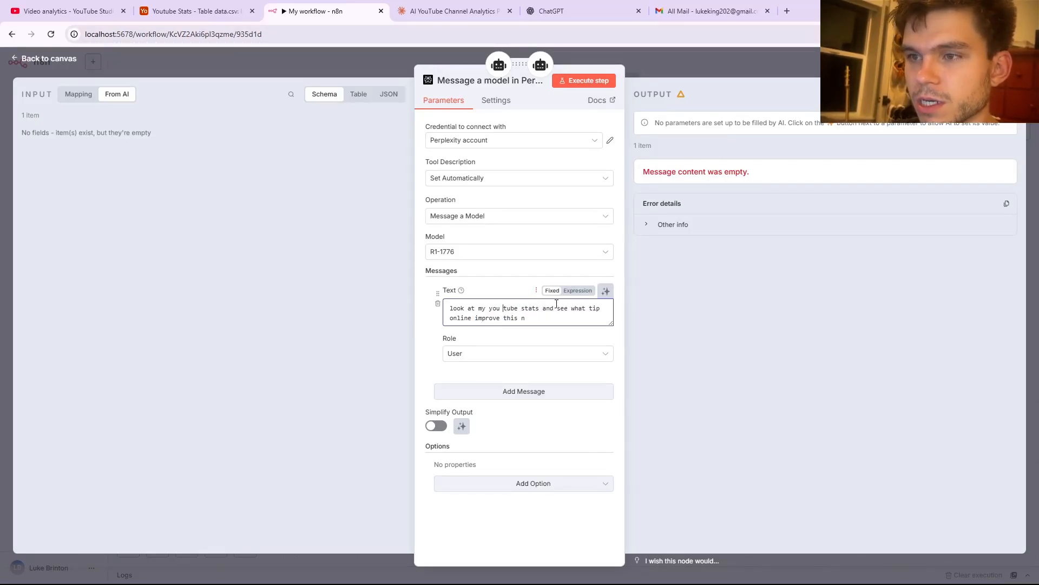
click(658, 69)
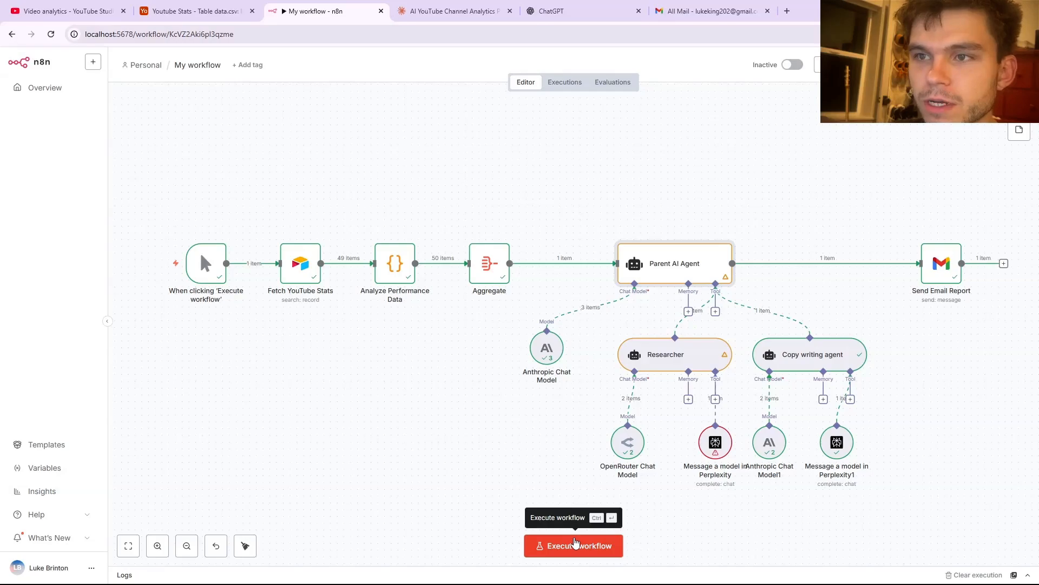
click(576, 544)
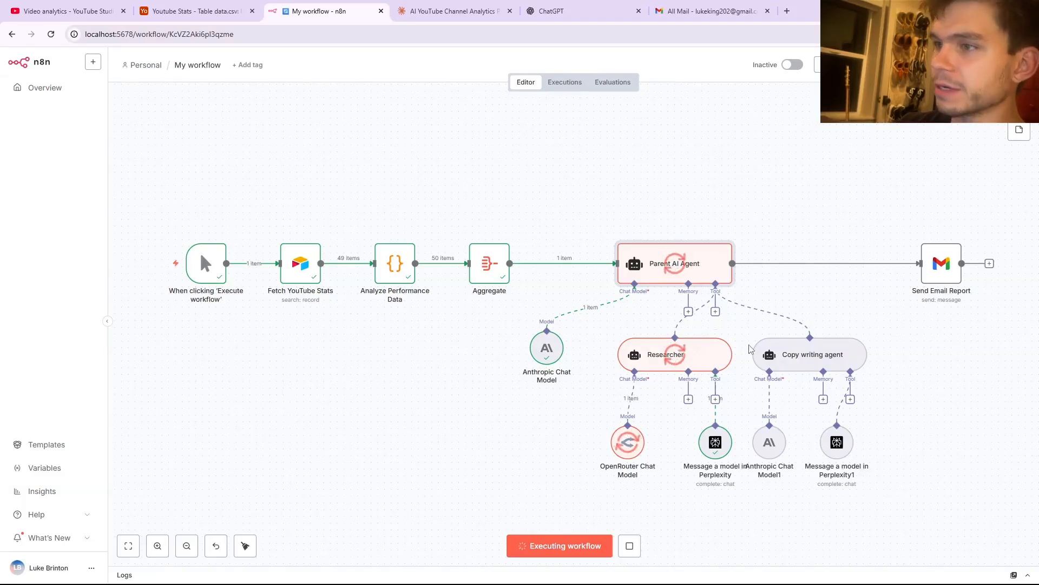
click(714, 312)
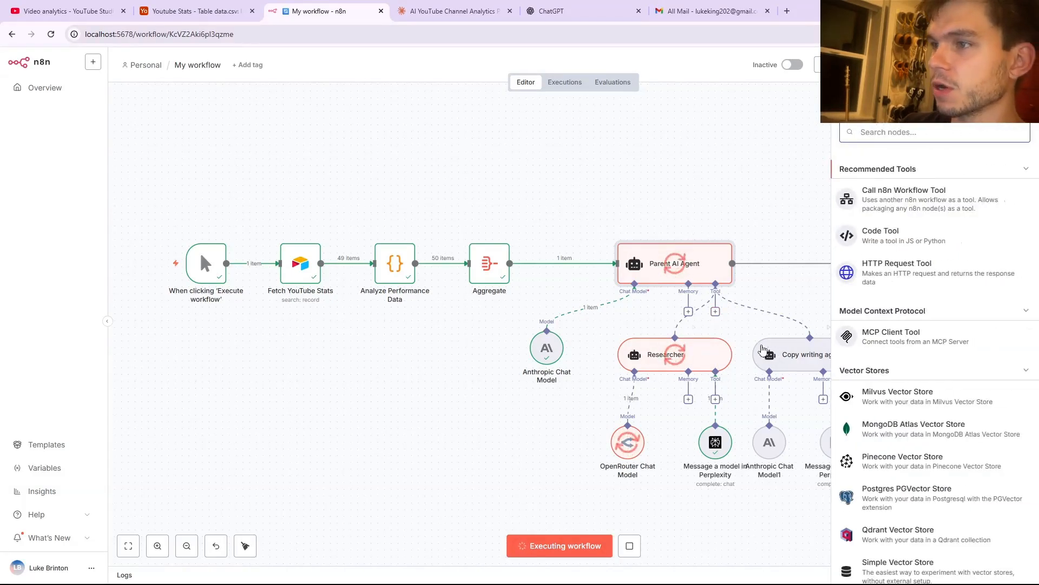
click(950, 199)
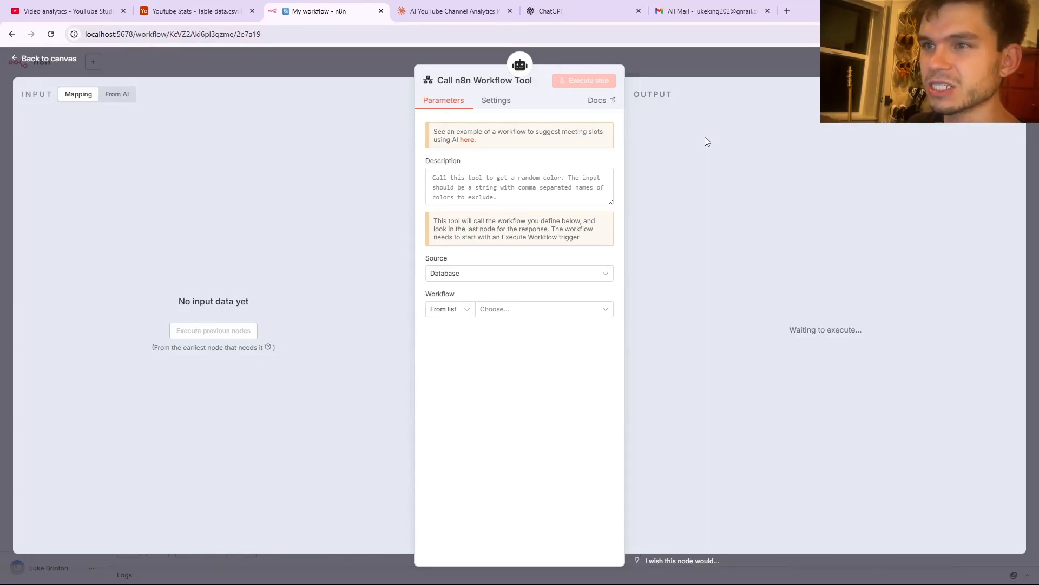
click(647, 75)
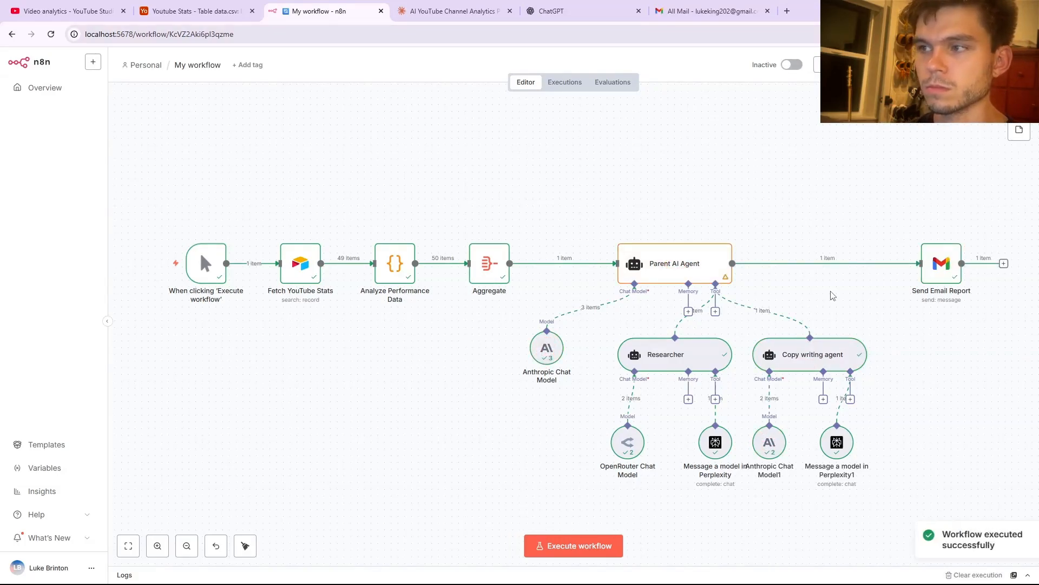
Switch to Gmail, open the "code" report email from 10:59 PM, and read its metrics, issues and action items.
click(720, 12)
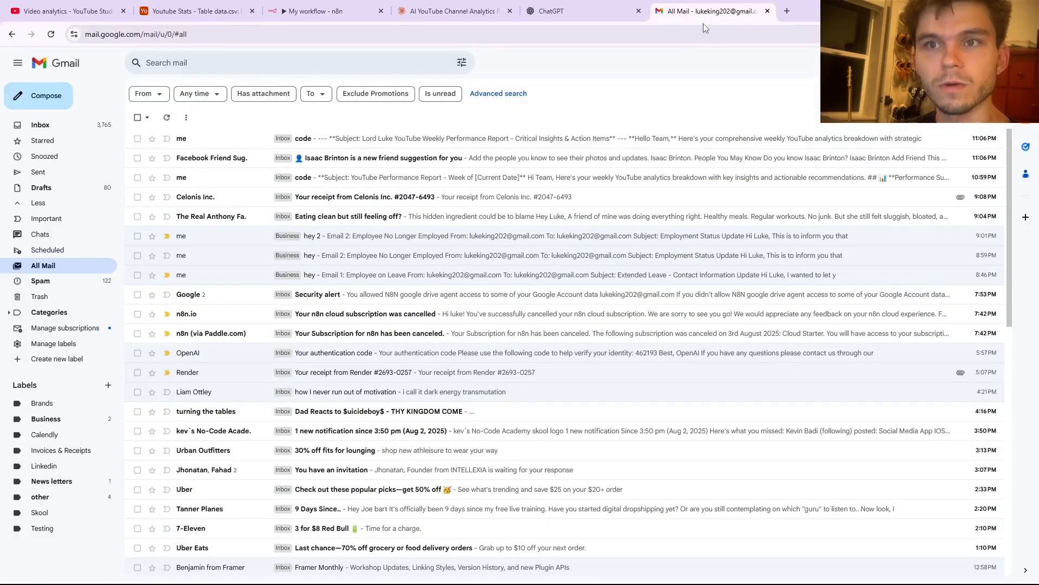
click(952, 159)
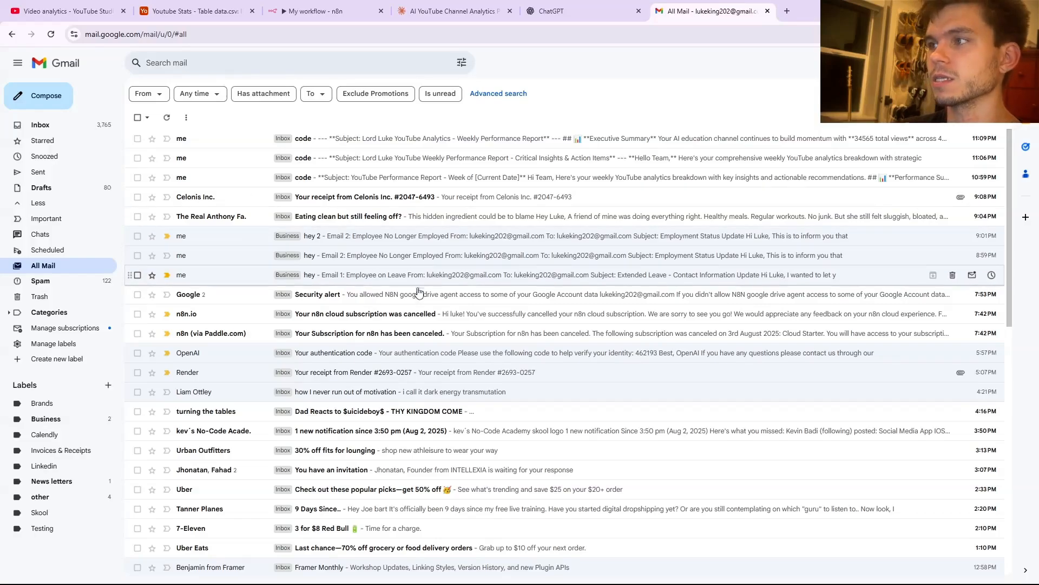
click(234, 186)
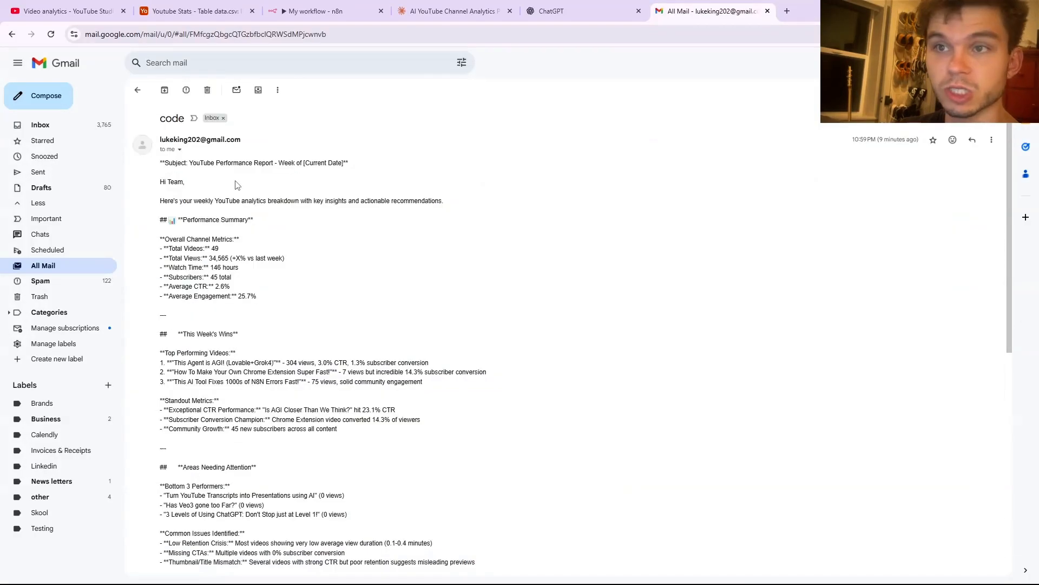
scroll(348, 303, down, 1)
scroll(349, 307, up, 1)
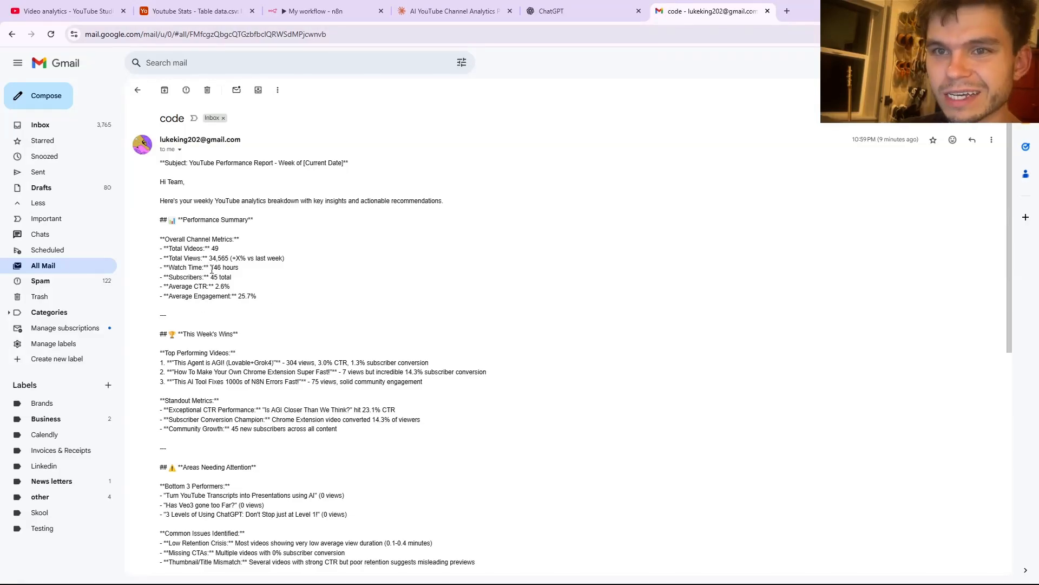
scroll(224, 233, down, 1)
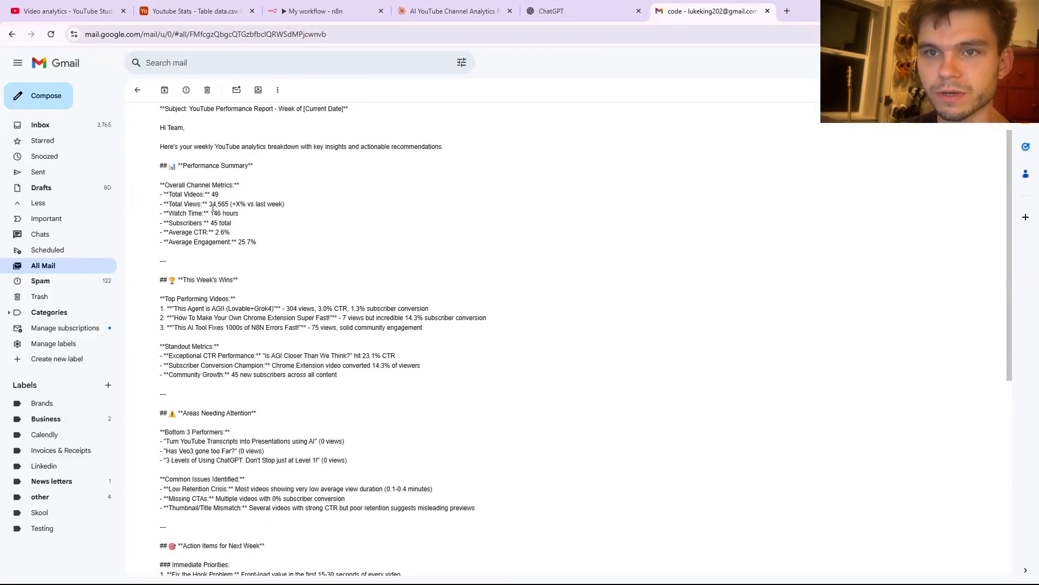
scroll(213, 209, down, 1)
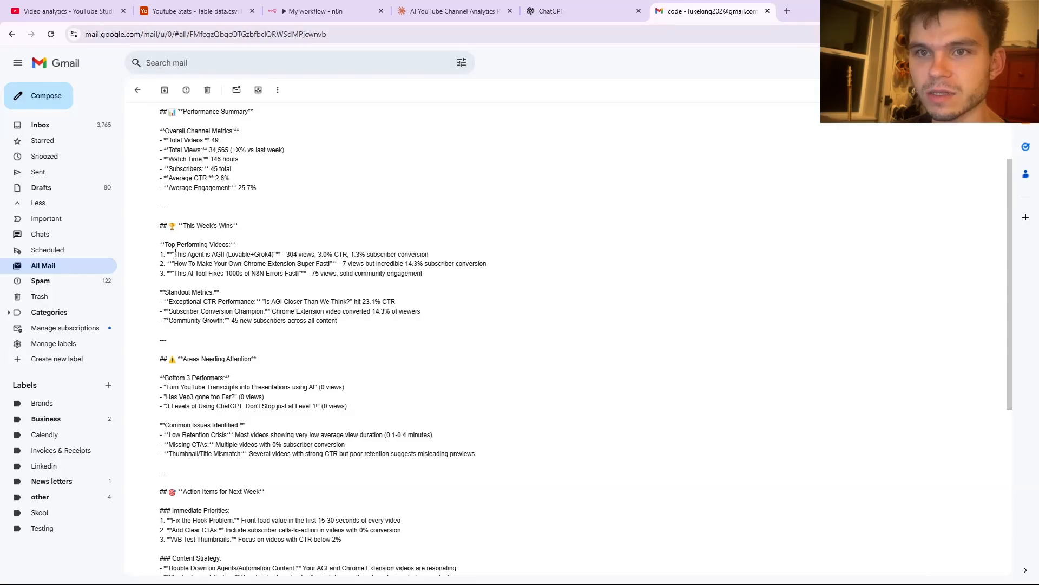
scroll(249, 252, down, 1)
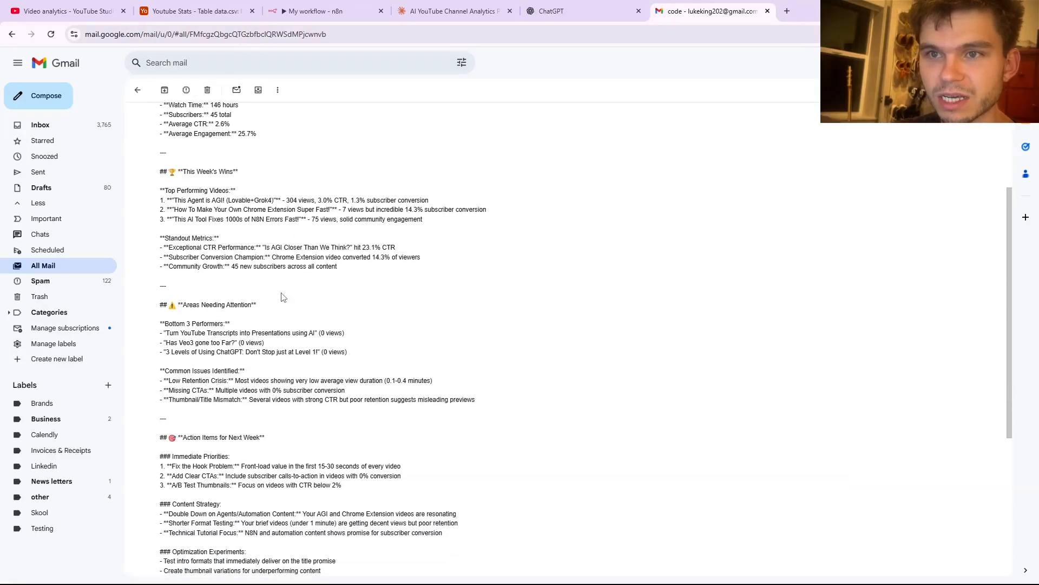
scroll(283, 297, down, 1)
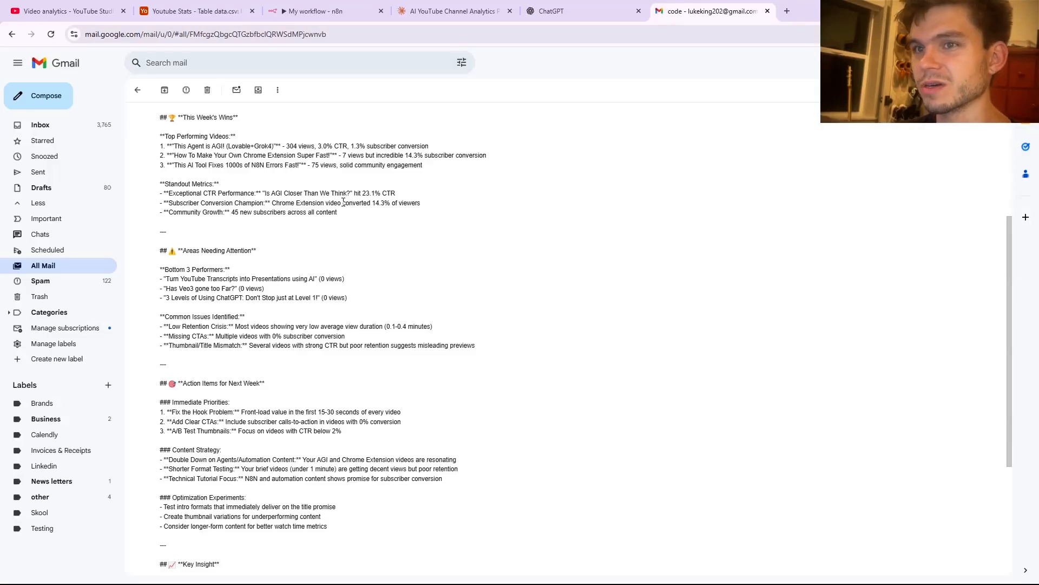
scroll(339, 213, down, 1)
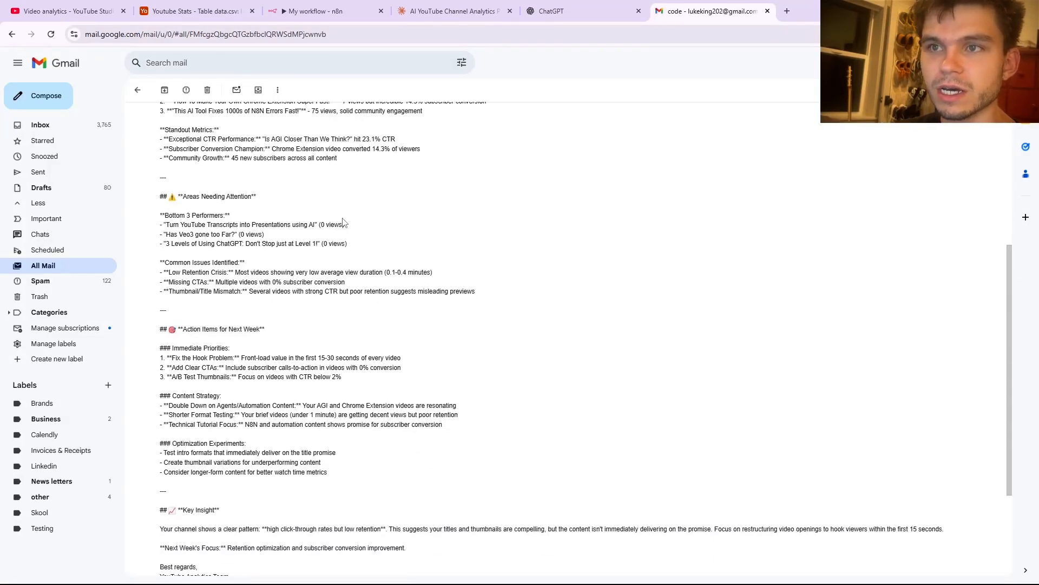
scroll(342, 219, down, 1)
Compare the email's CTR claim for "Is AGI Closer Than We Think?" with Airtable's impressions click-through column, and return to the email.
scroll(366, 247, up, 3)
drag(367, 247, 387, 248)
click(420, 244)
click(217, 11)
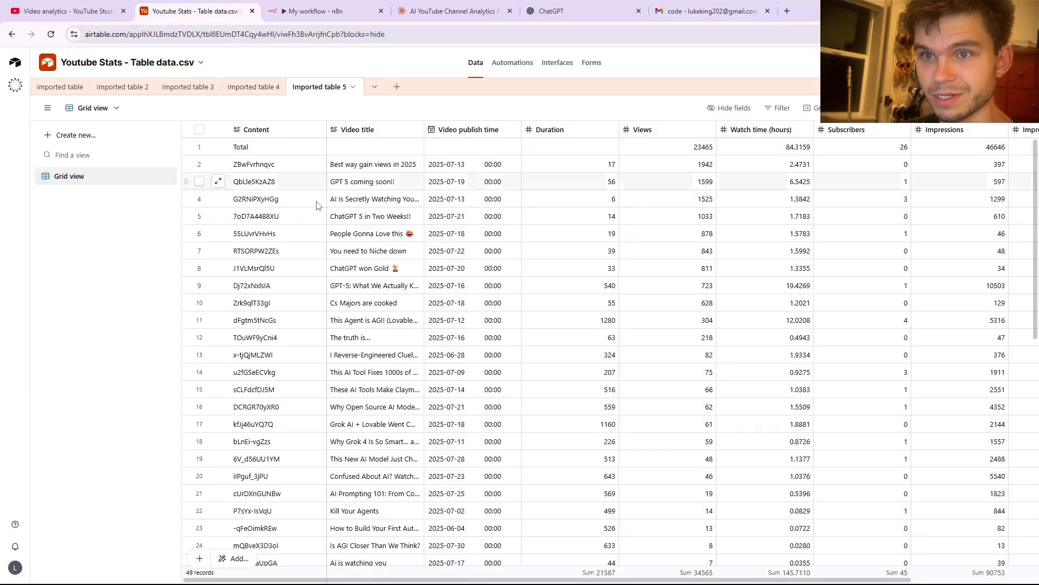
scroll(731, 275, down, 1)
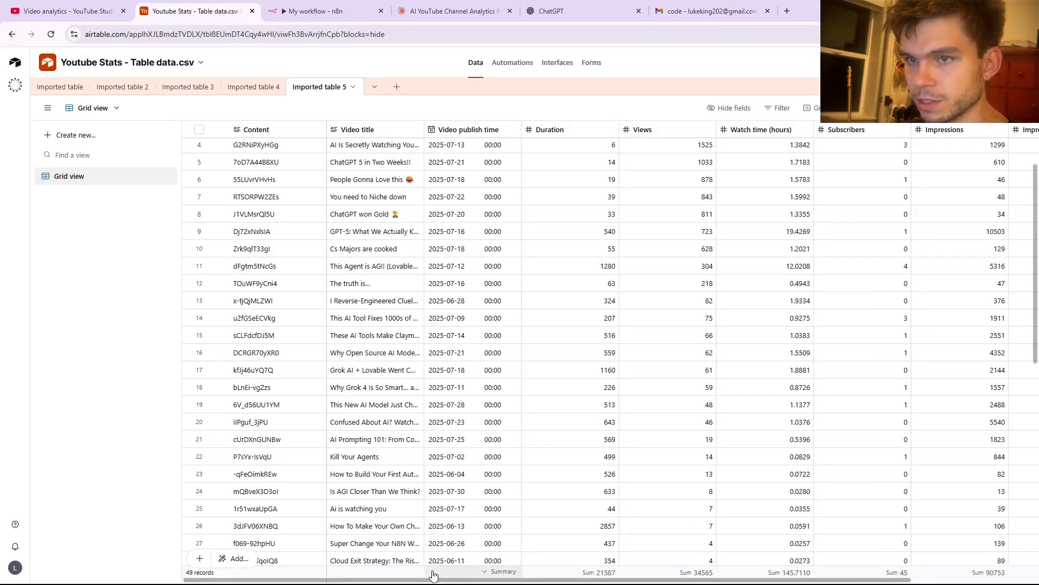
drag(389, 580, 513, 580)
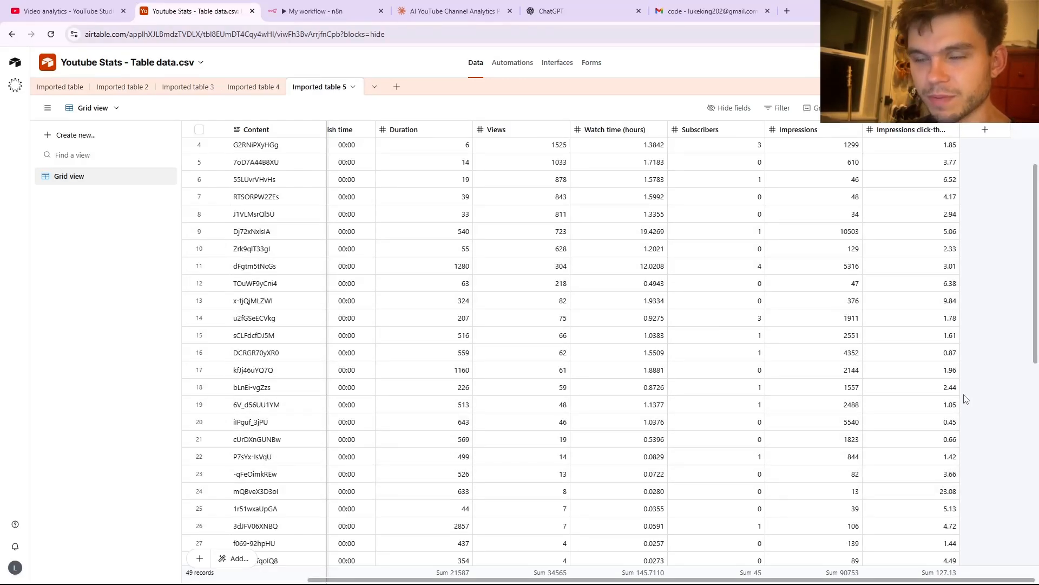
click(703, 11)
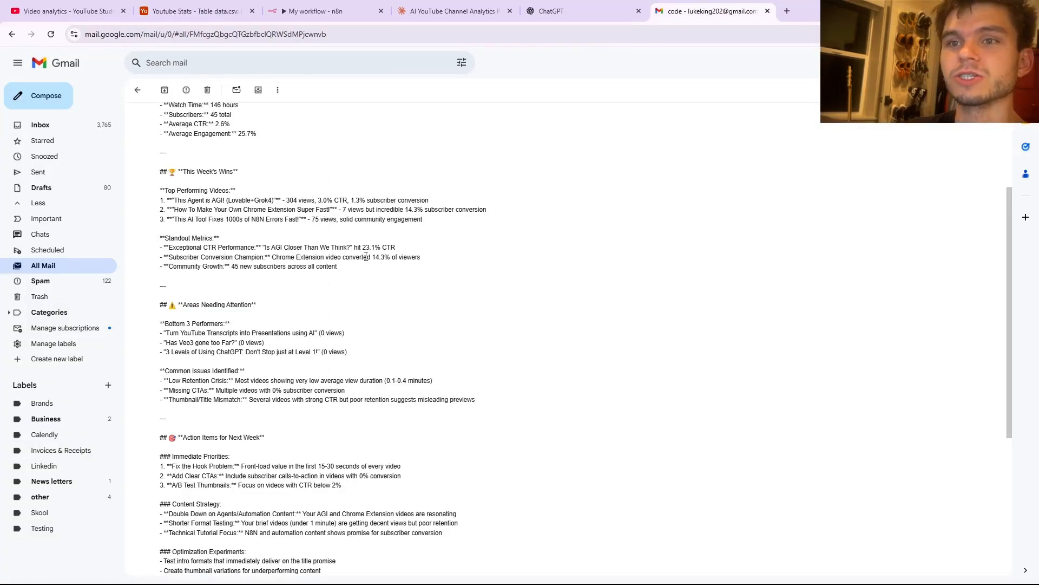
drag(362, 248, 417, 242)
click(416, 242)
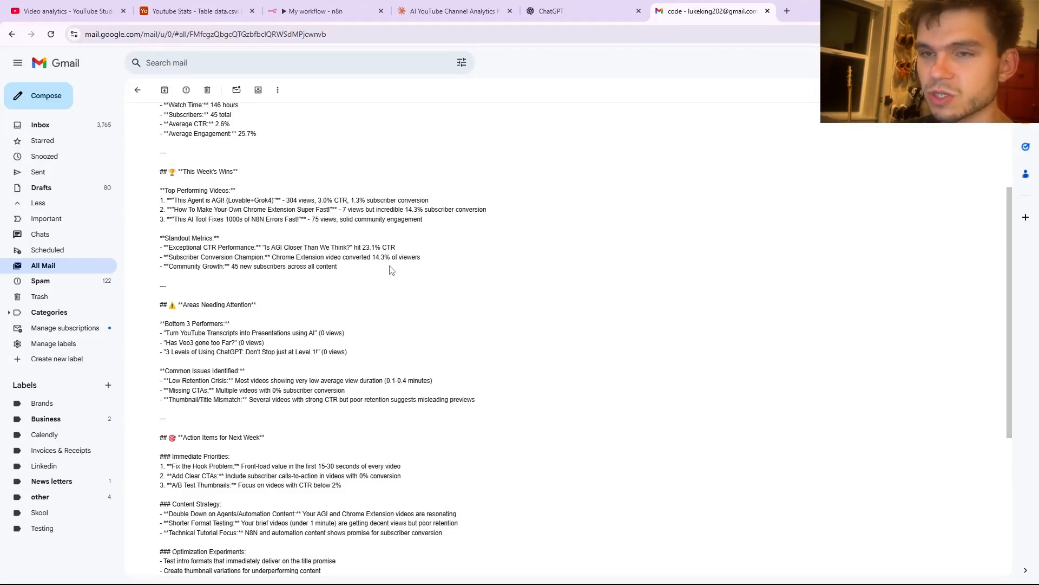
Review the report email's top videos, standout metrics, common issues and action items.
scroll(384, 268, down, 1)
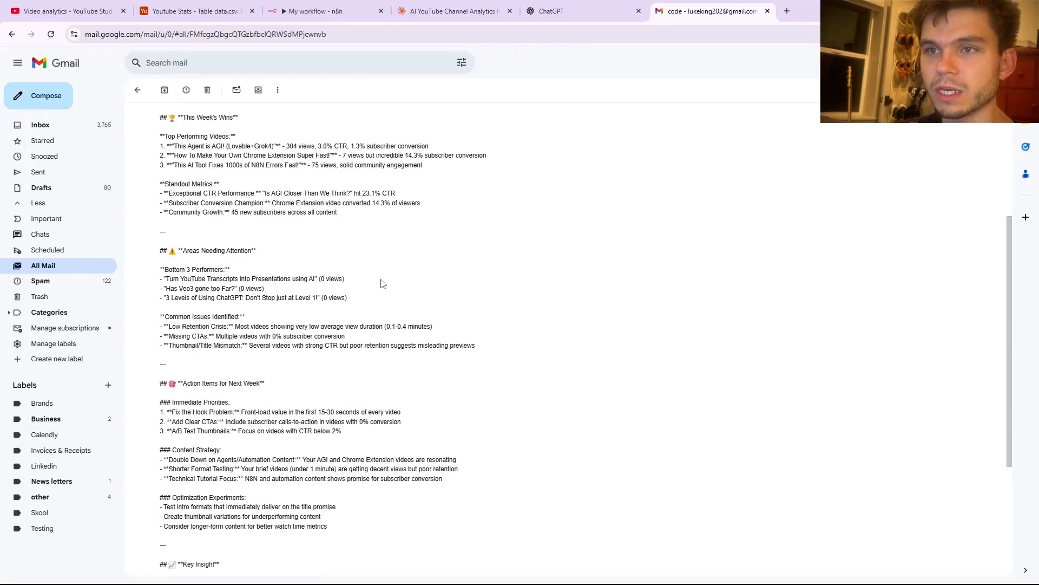
scroll(381, 273, up, 1)
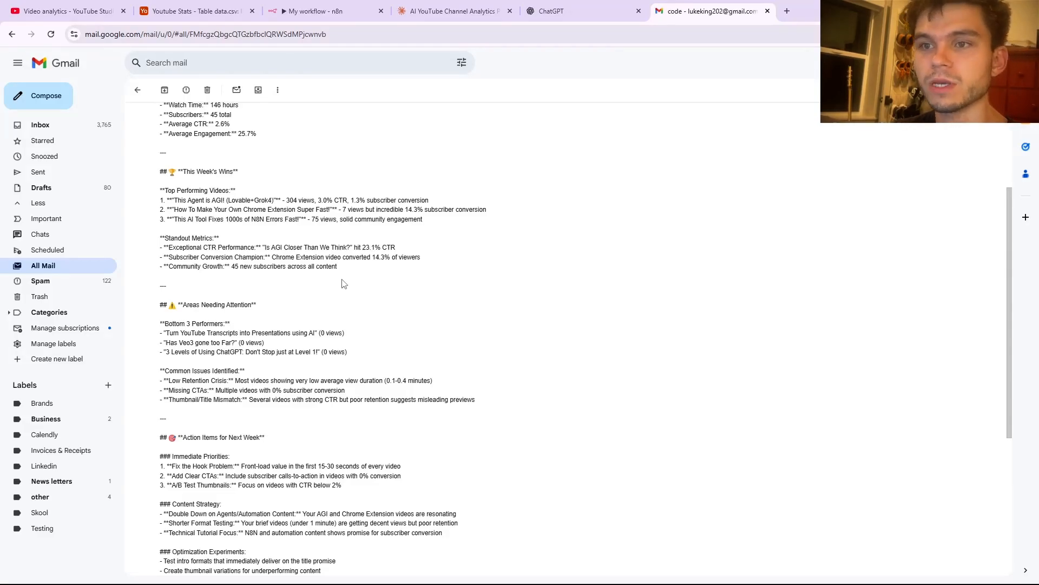
scroll(338, 275, down, 3)
scroll(374, 359, up, 3)
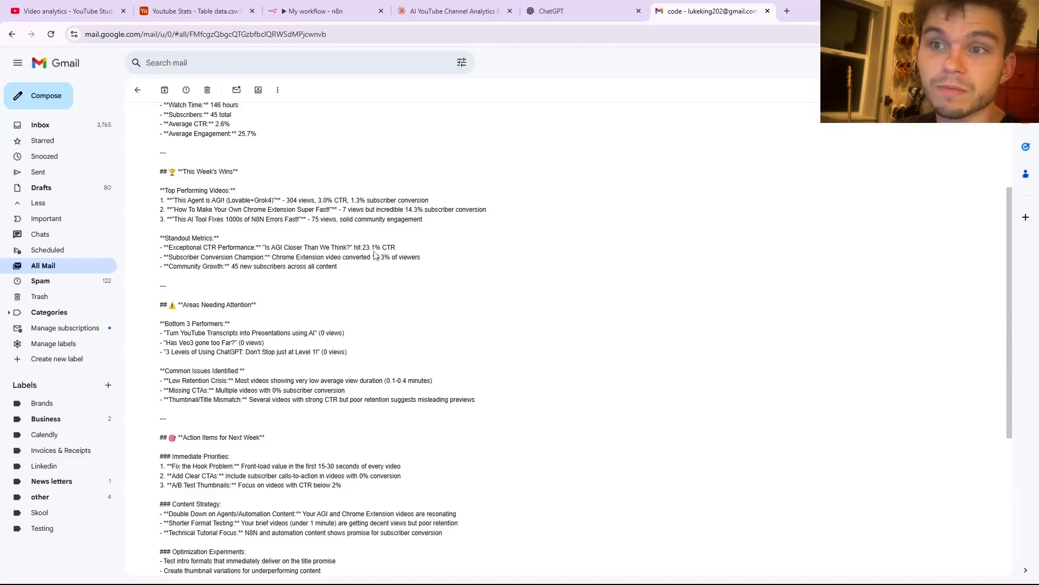
scroll(433, 270, down, 2)
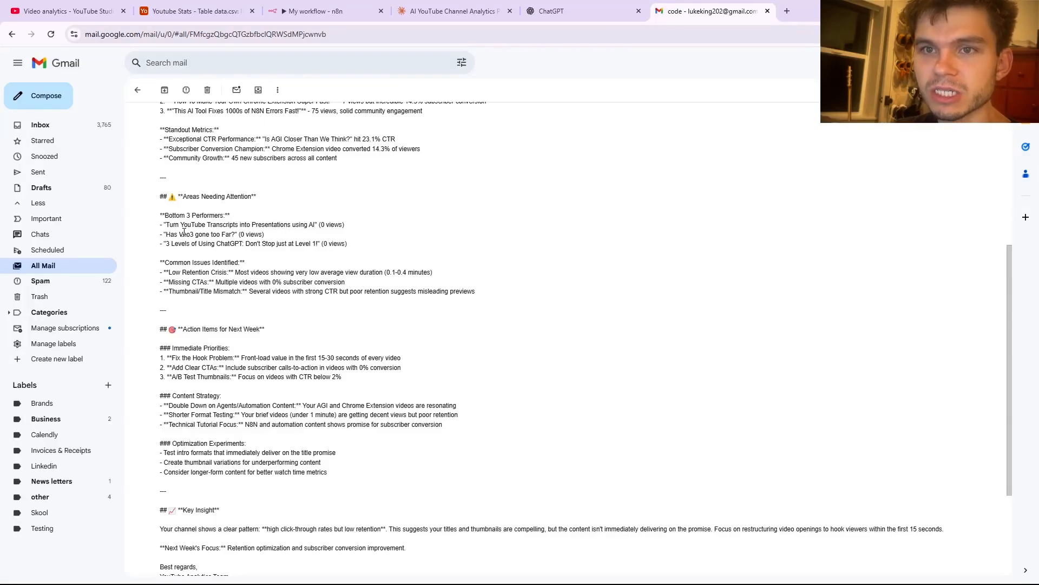
Examine the email's "Bottom 3 Performers" list, highlighting its lines, and read the action items and key insight below it.
scroll(260, 271, up, 1)
drag(345, 278, 168, 281)
click(179, 312)
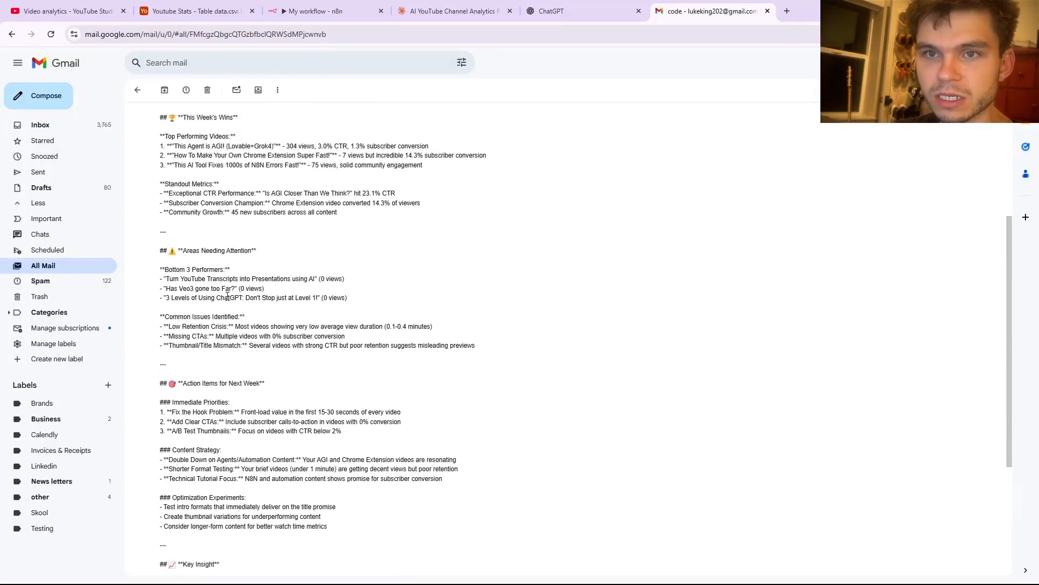
scroll(233, 306, down, 1)
drag(348, 247, 247, 245)
click(362, 253)
drag(367, 248, 160, 224)
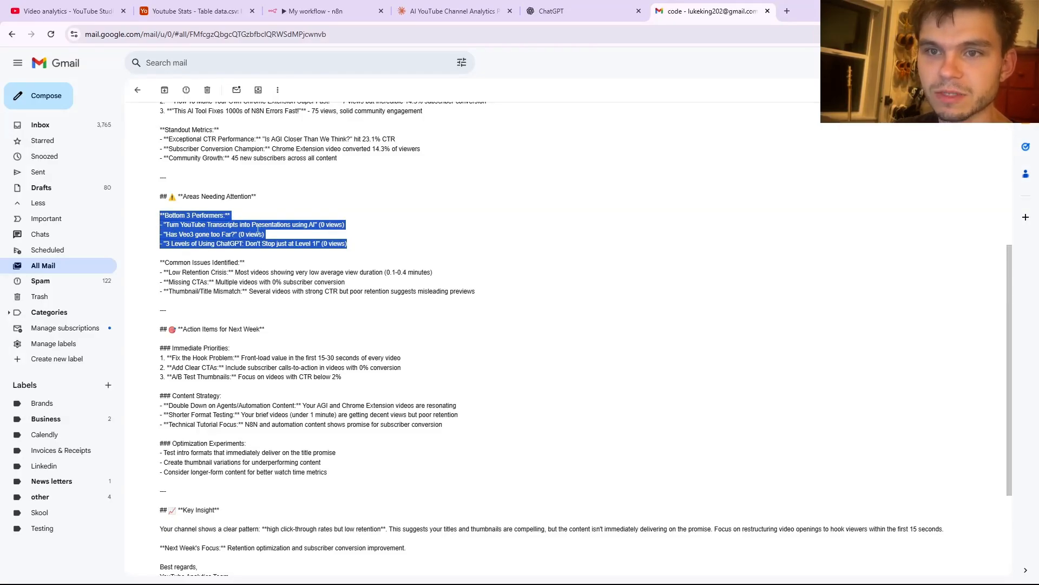
scroll(238, 268, down, 2)
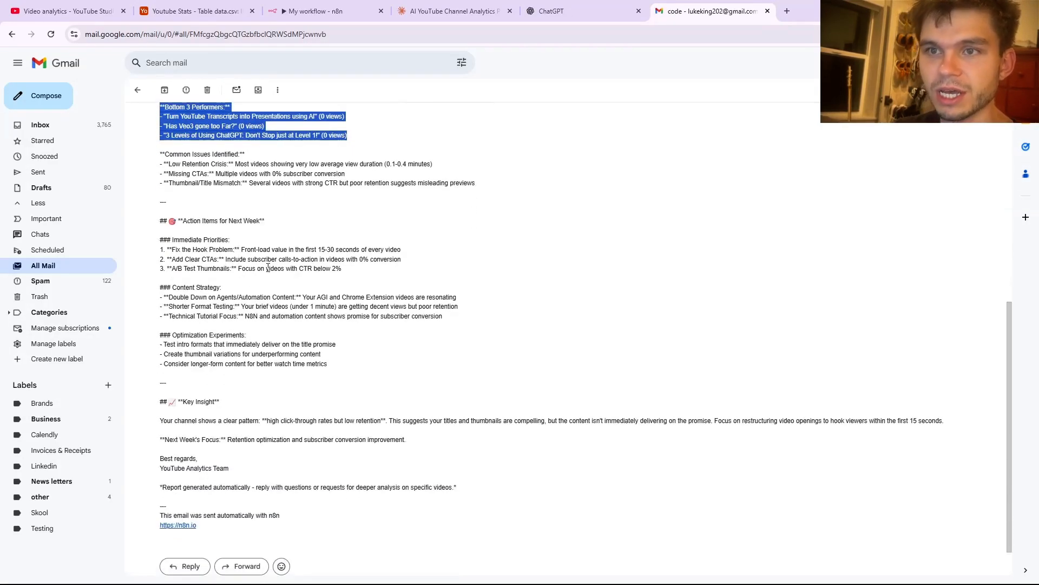
scroll(290, 258, up, 1)
Check the watch time by content report in YouTube Studio, and return to the end of the report email.
click(65, 10)
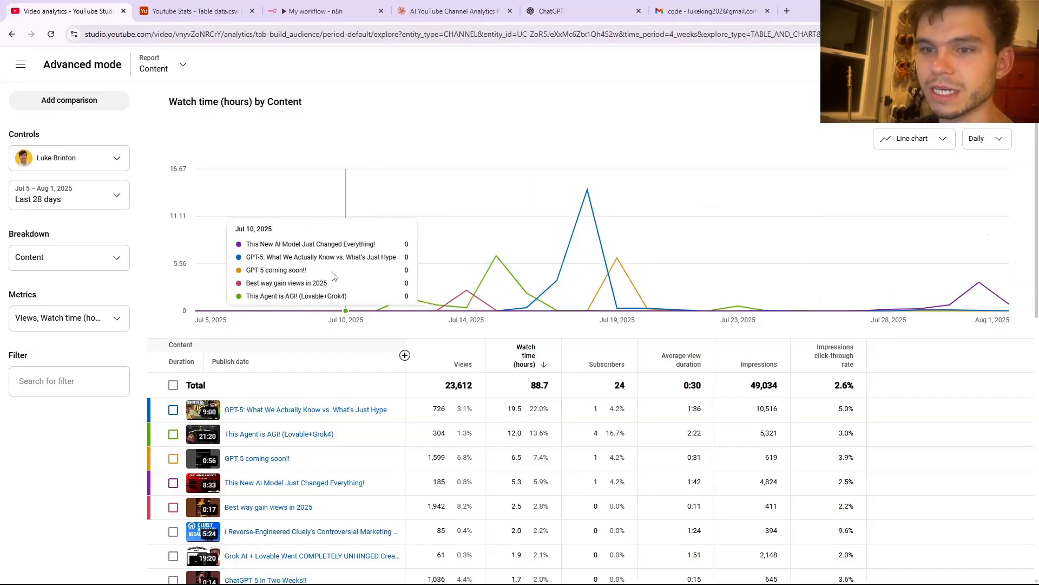
click(699, 11)
scroll(523, 204, down, 1)
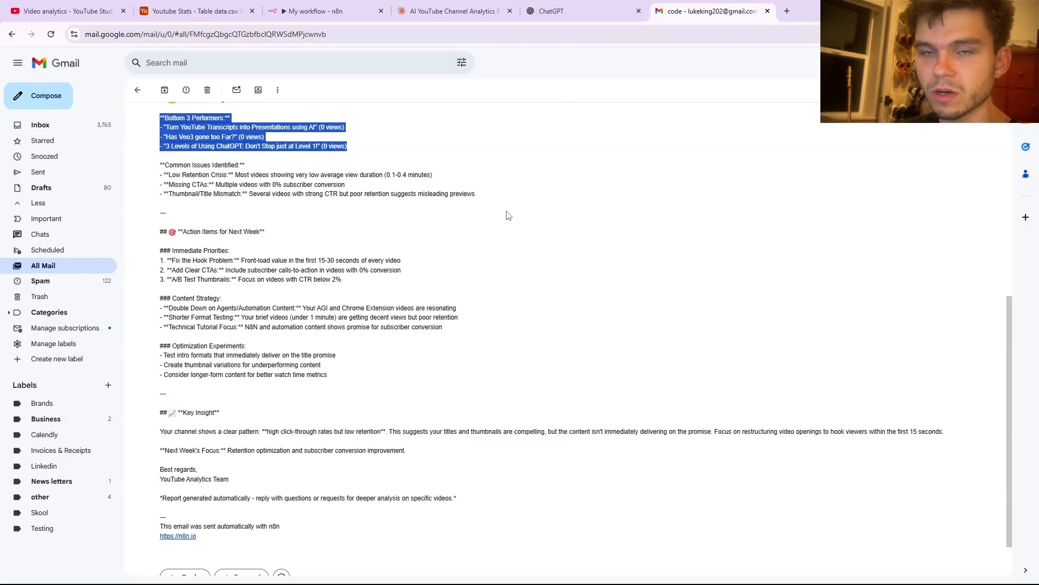
Open the "code" report email from 11:06 PM and read its performance snapshot, biggest wins and critical issues.
click(12, 34)
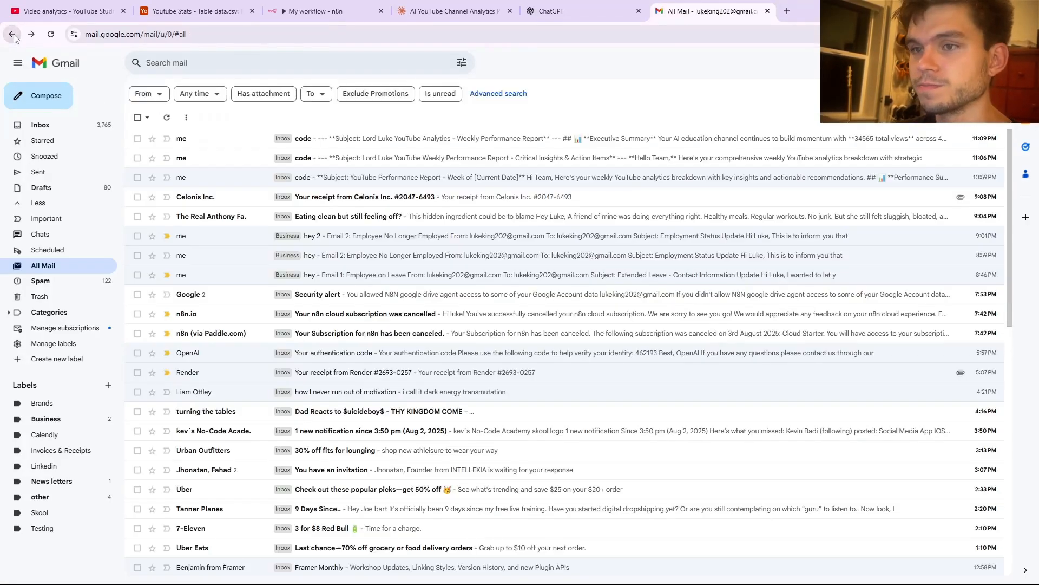
click(257, 164)
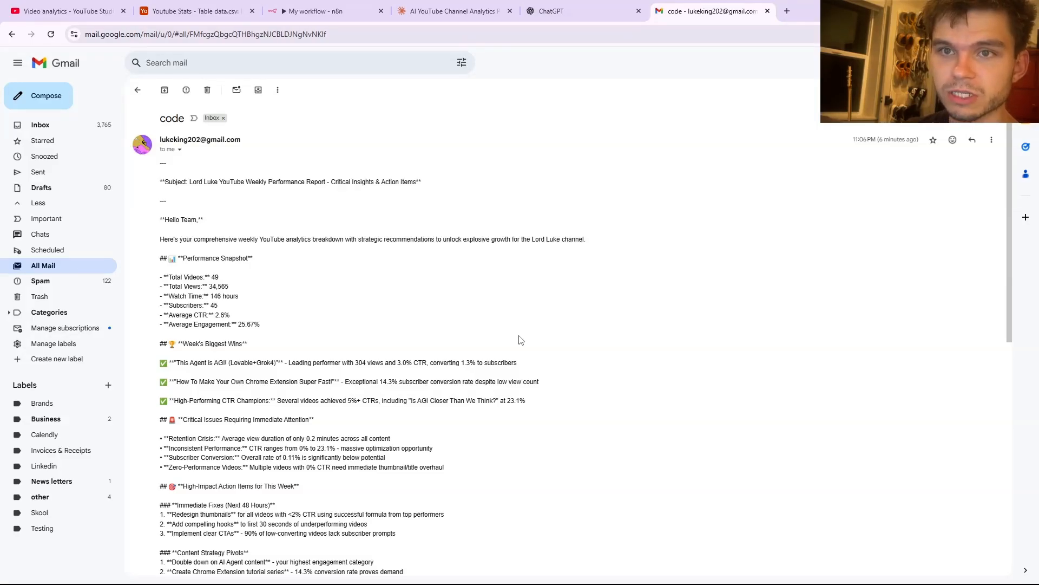
scroll(476, 300, down, 1)
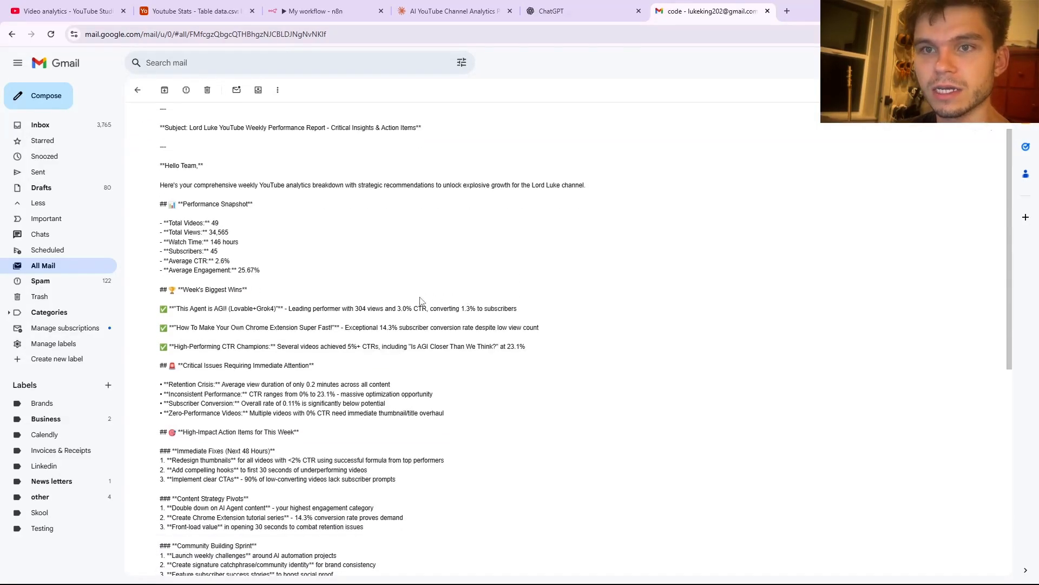
scroll(282, 272, down, 1)
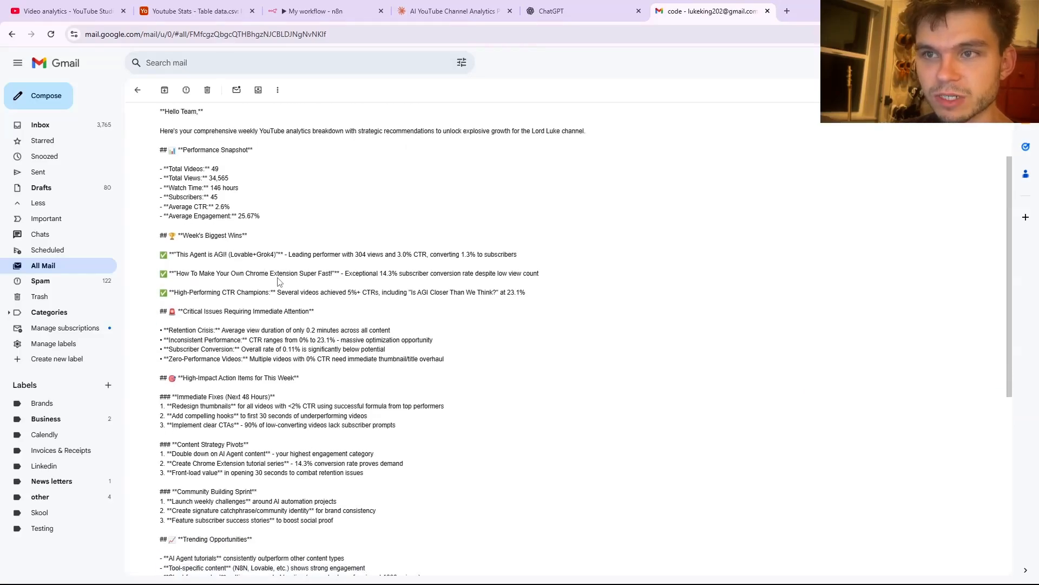
scroll(320, 268, down, 1)
scroll(358, 287, up, 1)
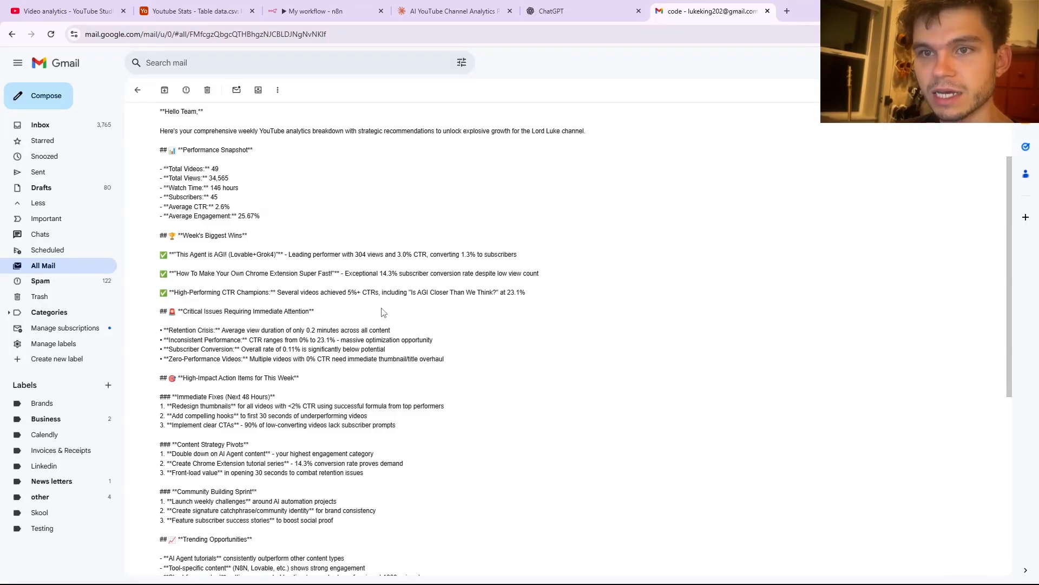
scroll(384, 312, down, 1)
drag(367, 238, 371, 238)
click(397, 237)
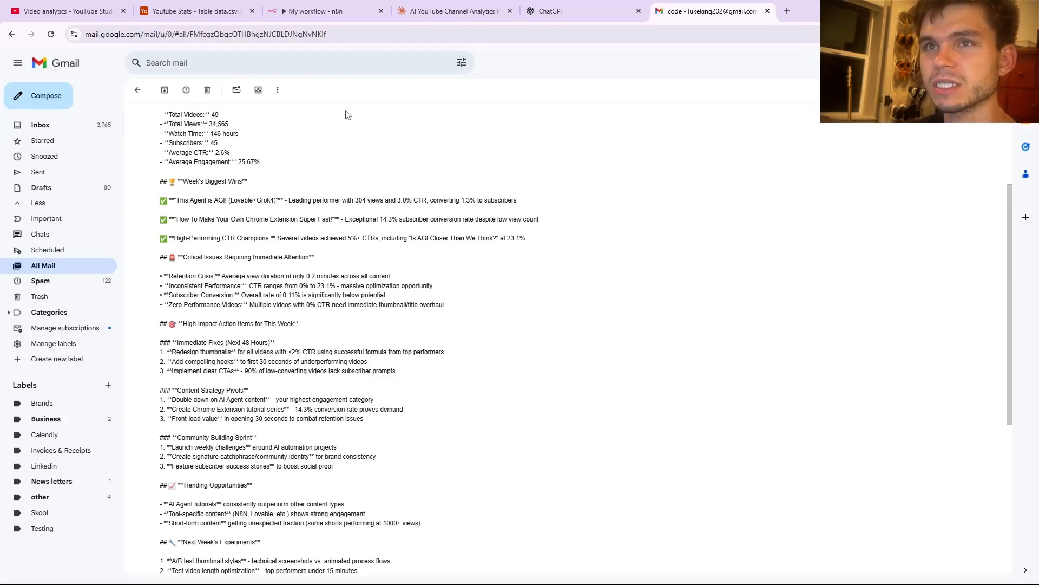
Compare the 11:06 PM email's claims with the per-video metrics in YouTube Studio, and return to the email.
click(65, 11)
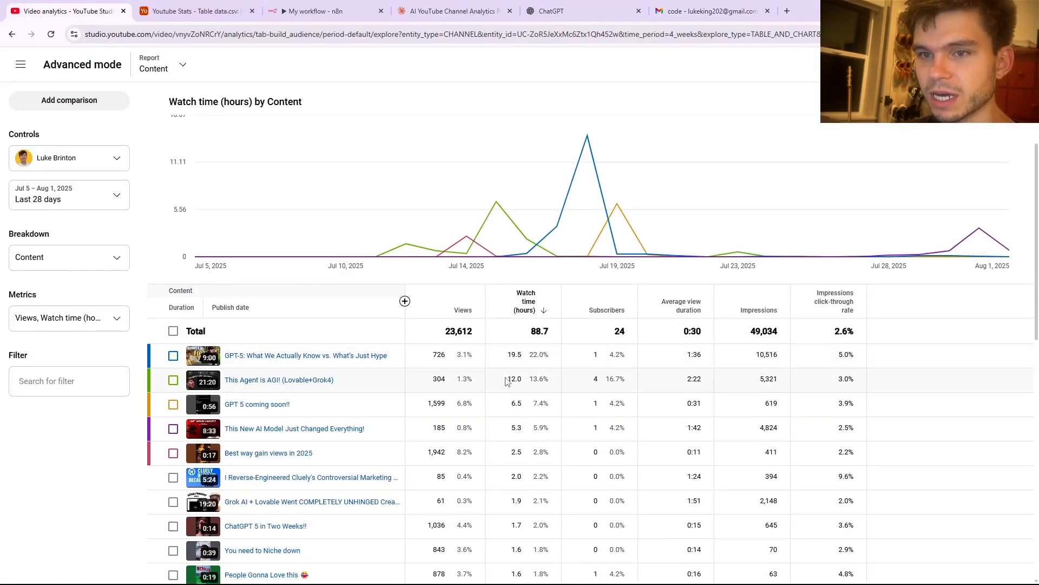
scroll(802, 379, down, 1)
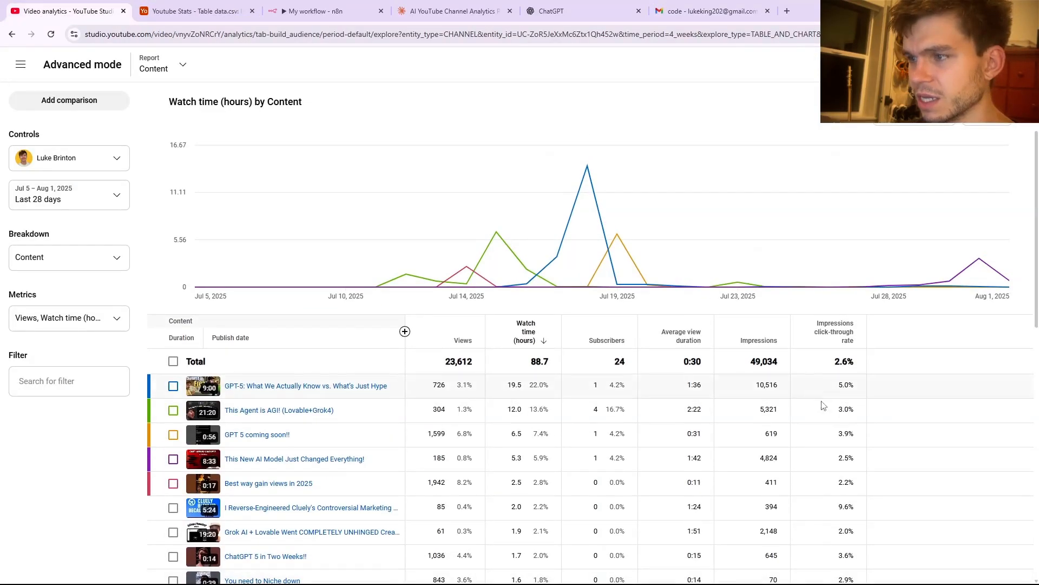
scroll(777, 367, down, 1)
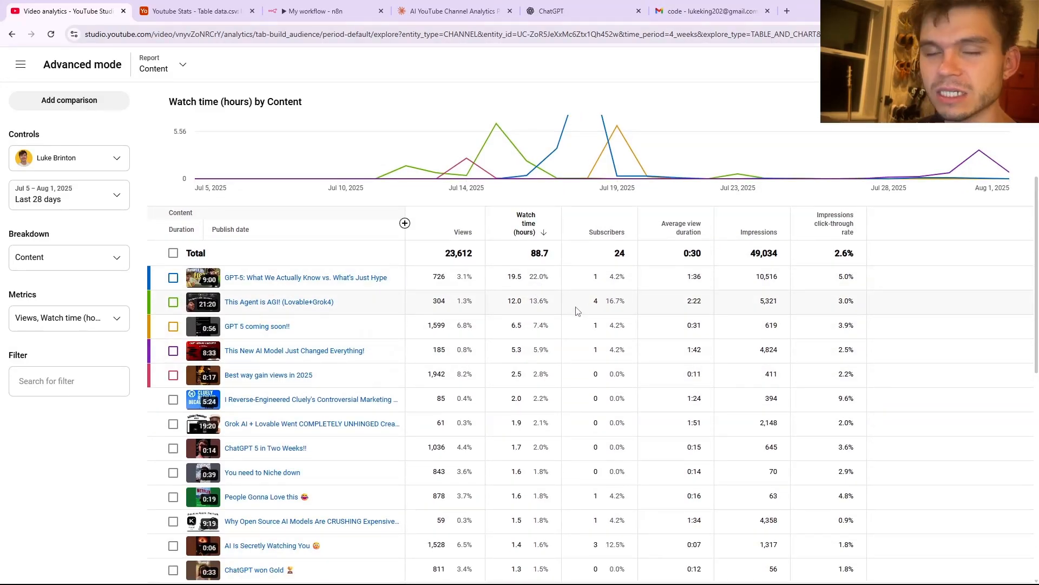
click(692, 11)
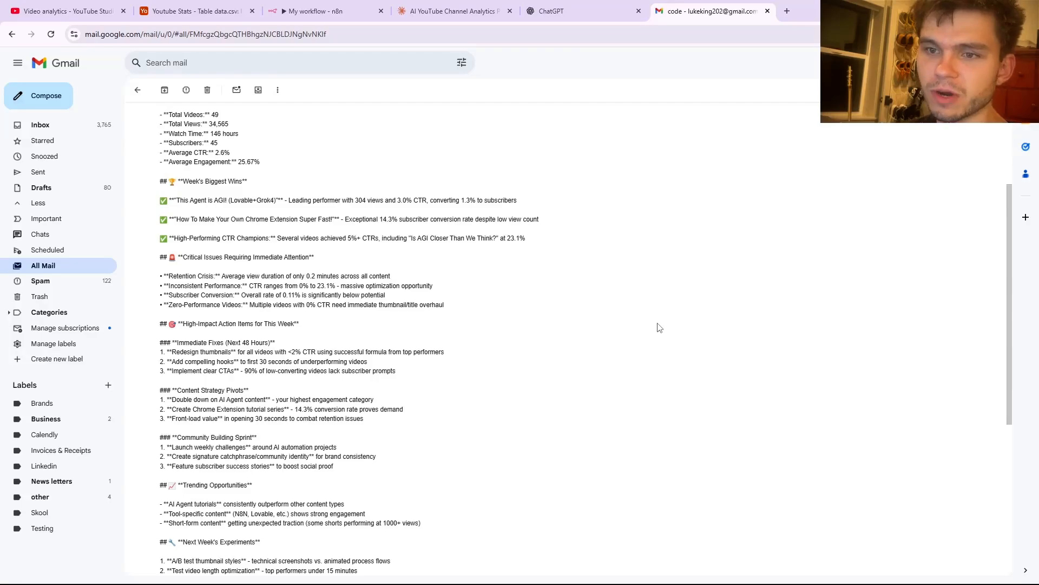
Read the 11:06 PM email's action items, experiments and success metrics, highlighting the CTR given for "Is AGI Closer Than We Think?".
scroll(518, 296, down, 1)
scroll(507, 297, up, 1)
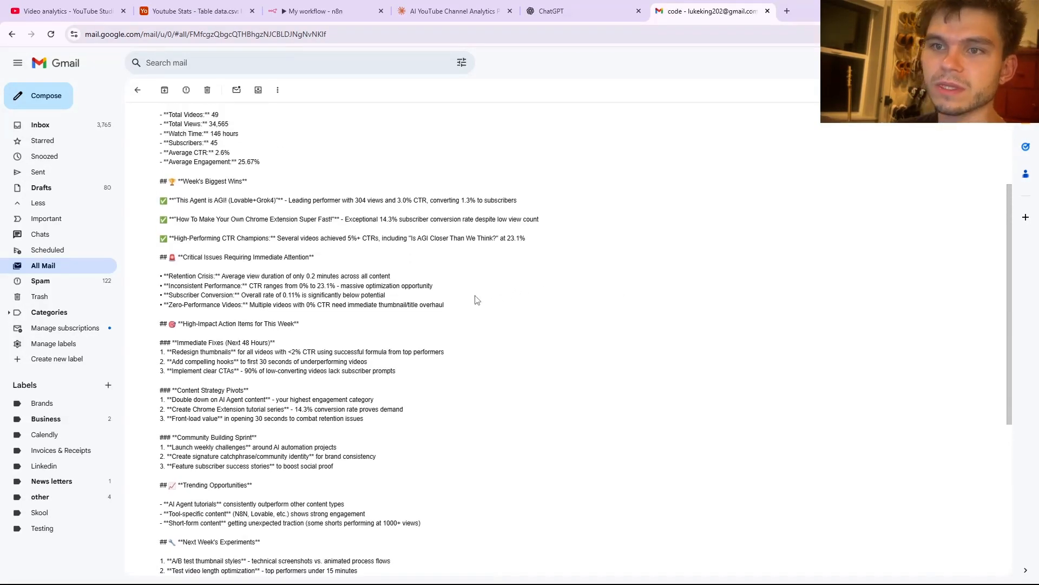
scroll(292, 273, down, 1)
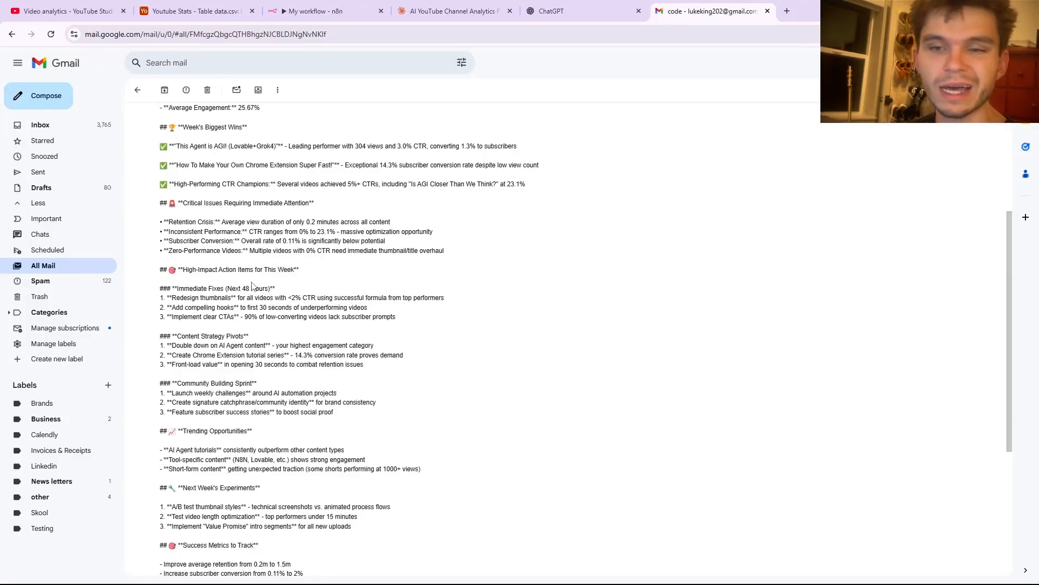
scroll(282, 325, down, 3)
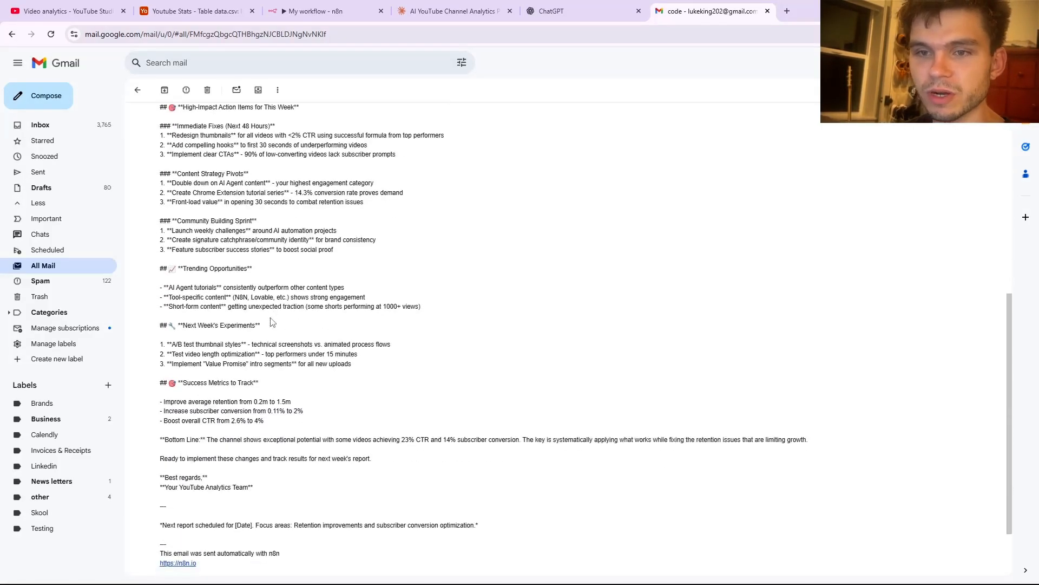
scroll(271, 325, up, 4)
drag(536, 233, 507, 241)
click(524, 245)
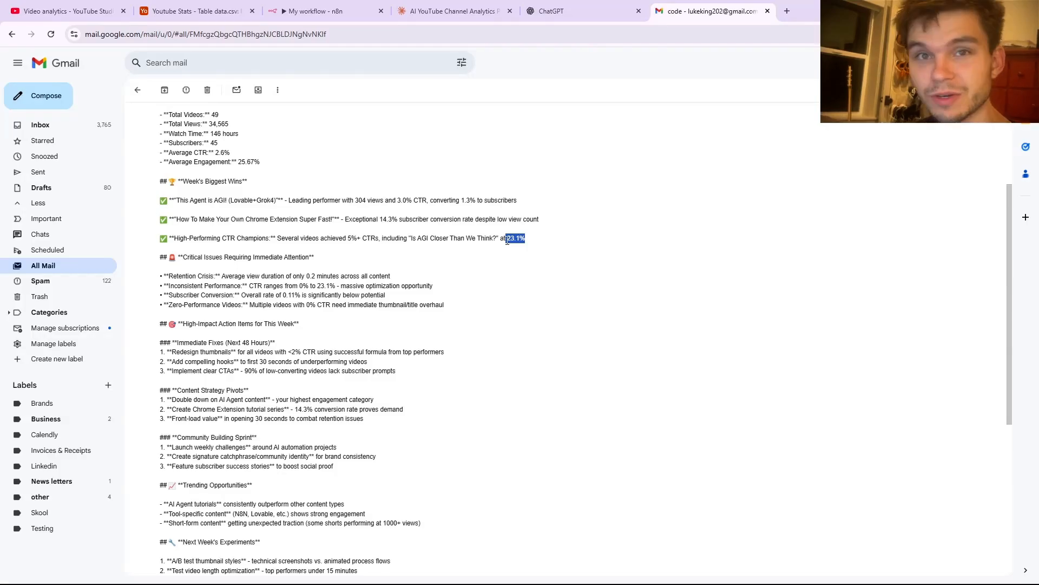
scroll(470, 239, down, 2)
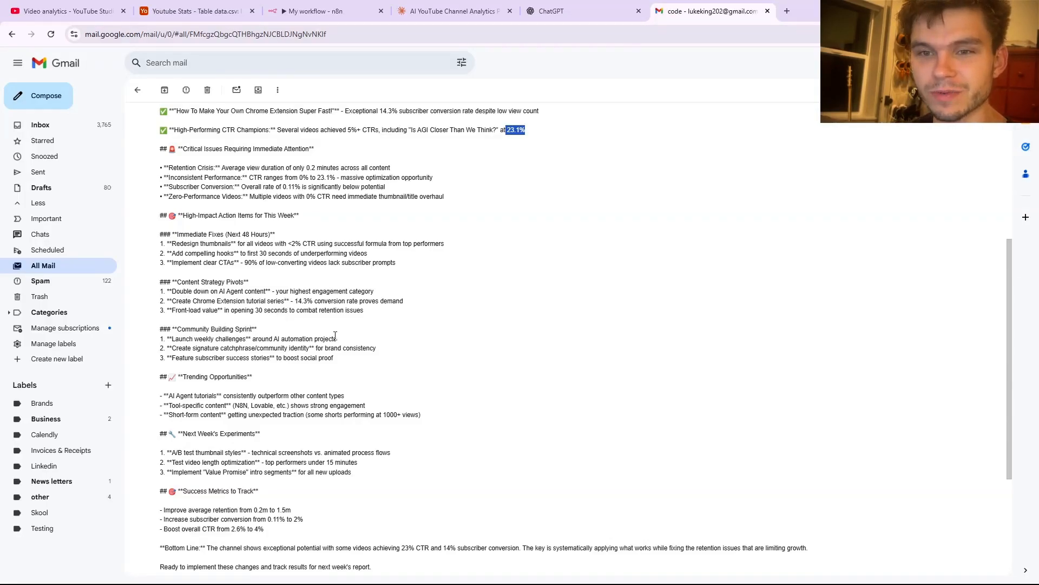
scroll(277, 393, down, 3)
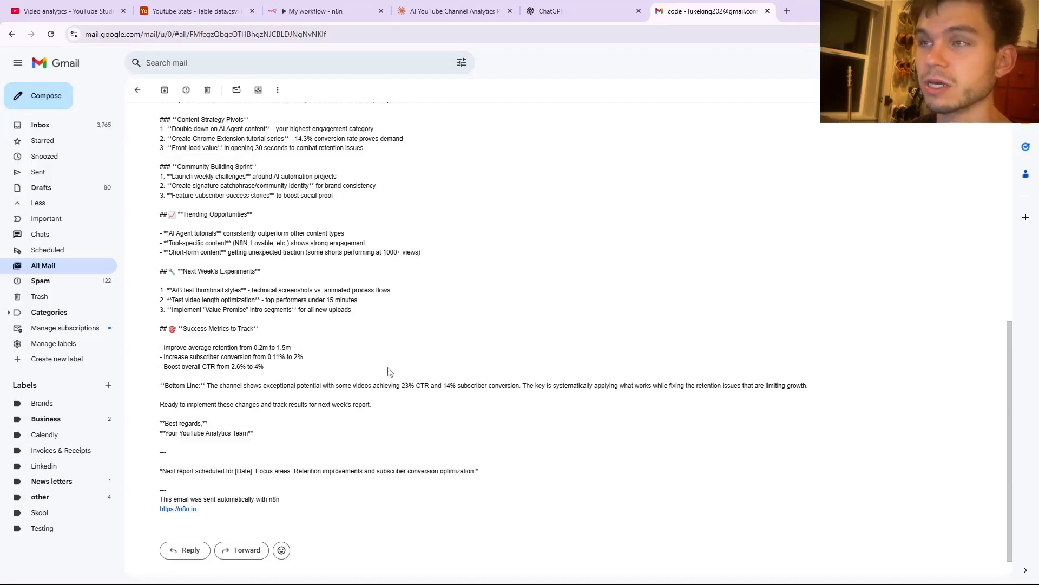
Open the "code" report email from 11:09 PM and read its wins, performance metrics, problem areas and recommended actions.
click(138, 90)
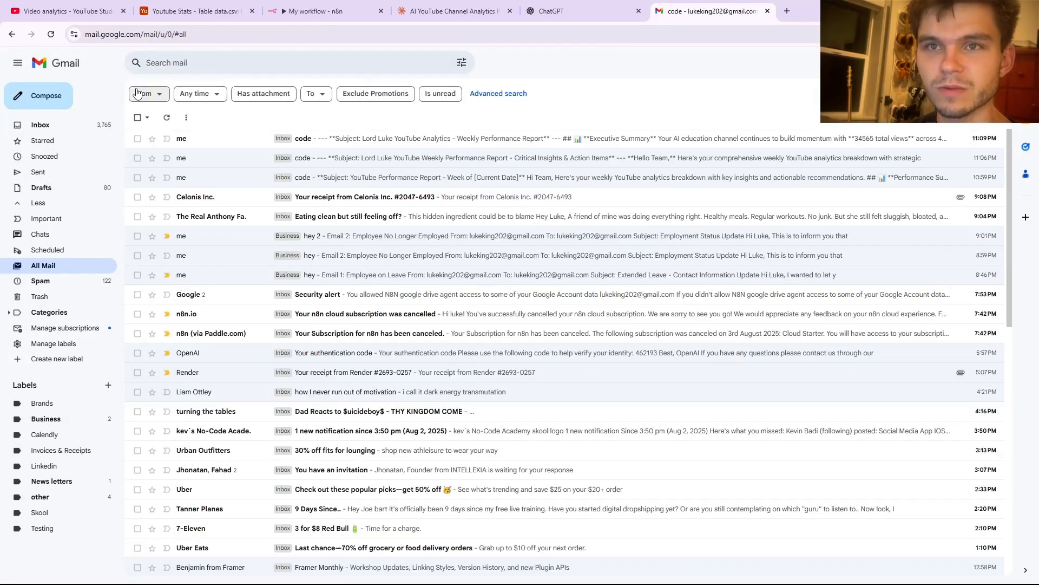
click(204, 140)
scroll(246, 178, down, 1)
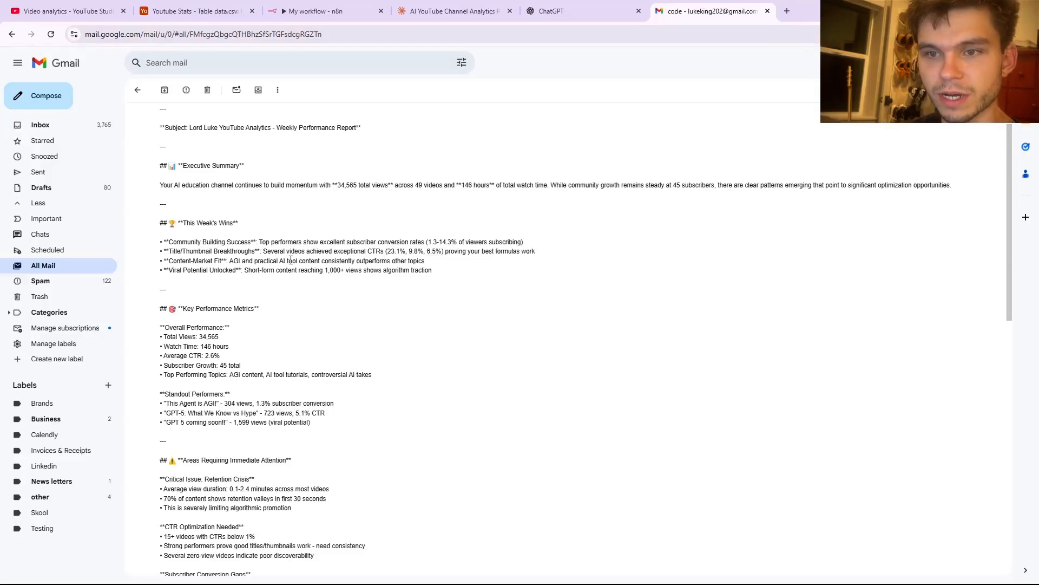
scroll(291, 260, down, 1)
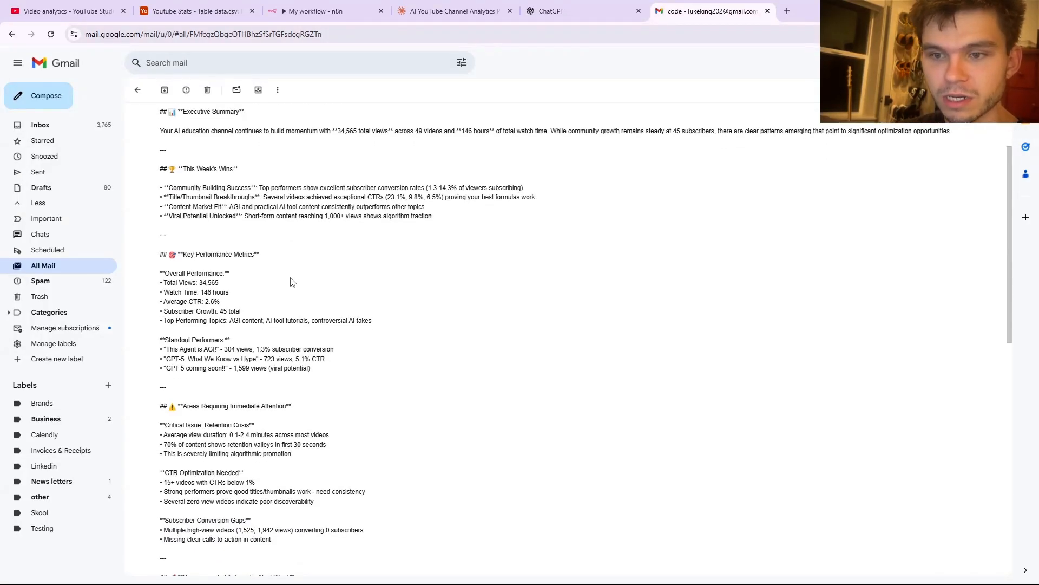
scroll(293, 285, down, 1)
scroll(295, 286, up, 1)
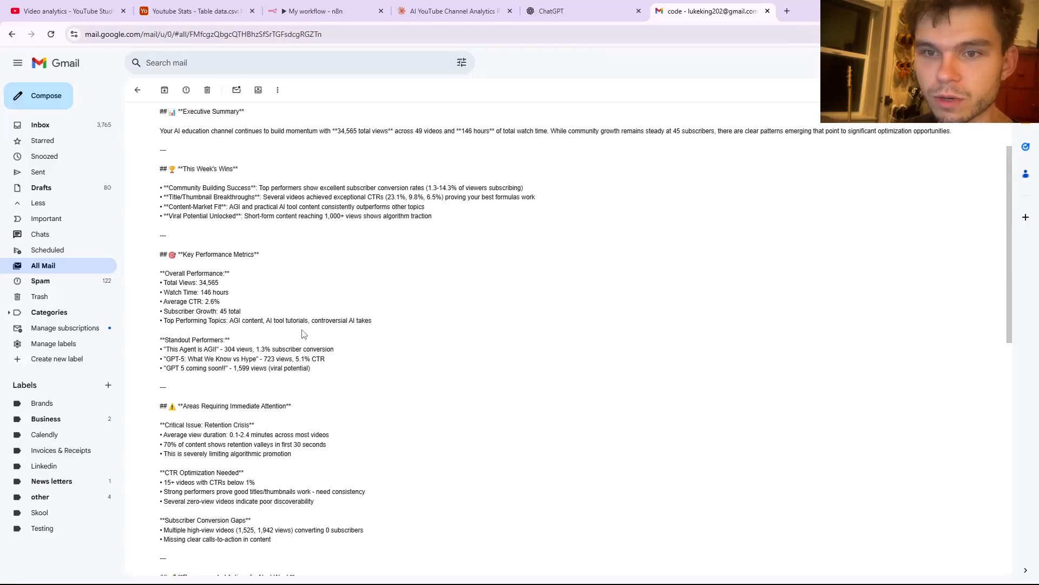
scroll(314, 319, down, 3)
scroll(287, 307, down, 3)
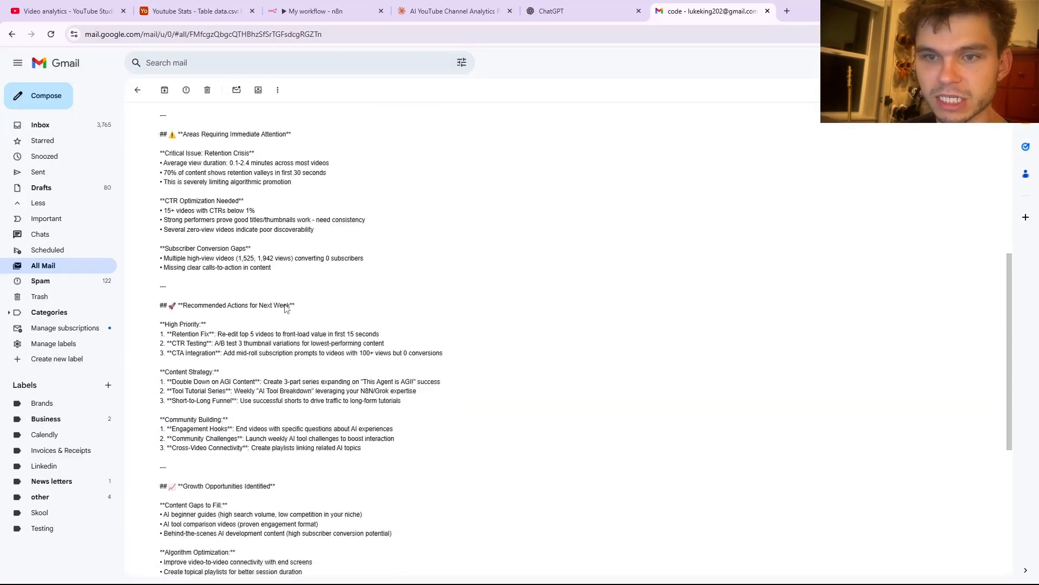
Review the 11:09 PM email from its executive summary to its key insight, and switch to the n8n workflow.
scroll(325, 284, up, 8)
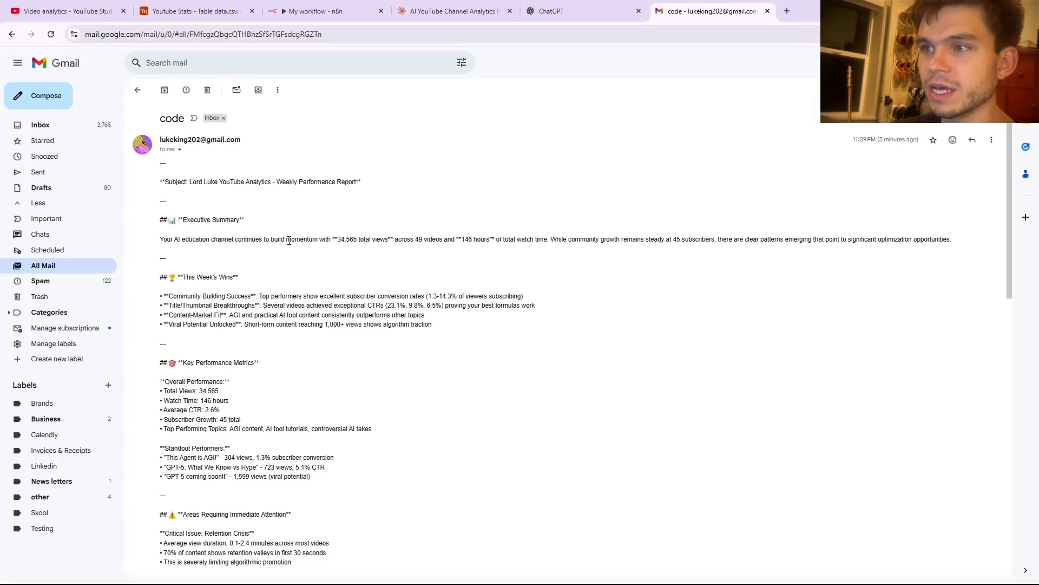
scroll(287, 242, down, 15)
scroll(296, 309, up, 1)
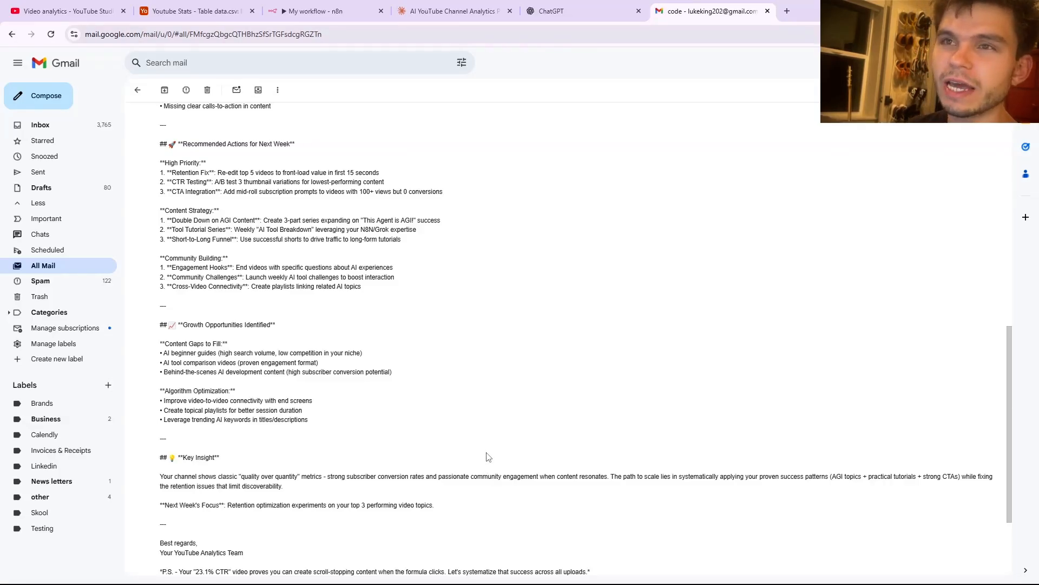
click(314, 11)
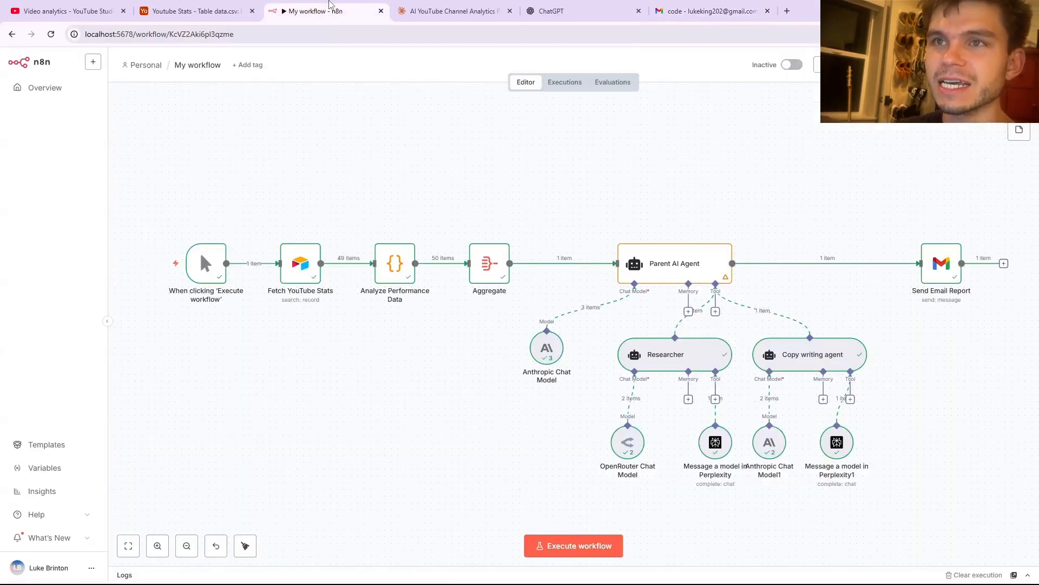